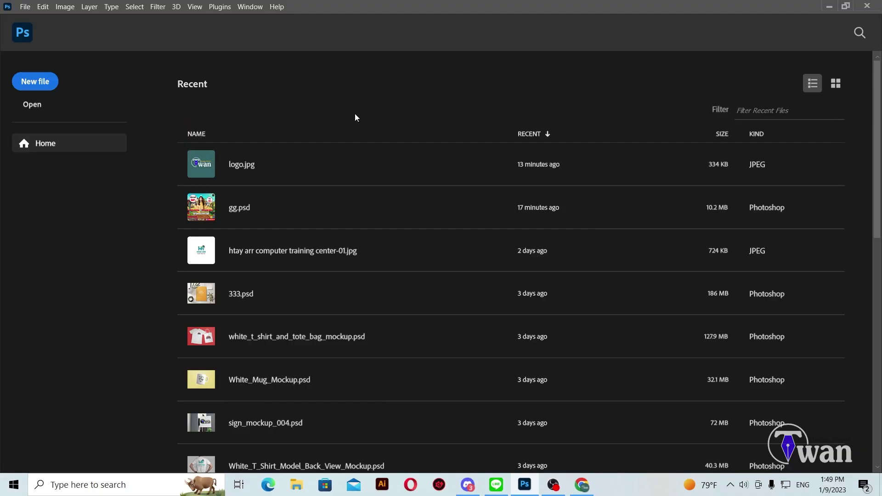
Start a new Photoshop document with Ctrl+N.
key("ctrl+n")
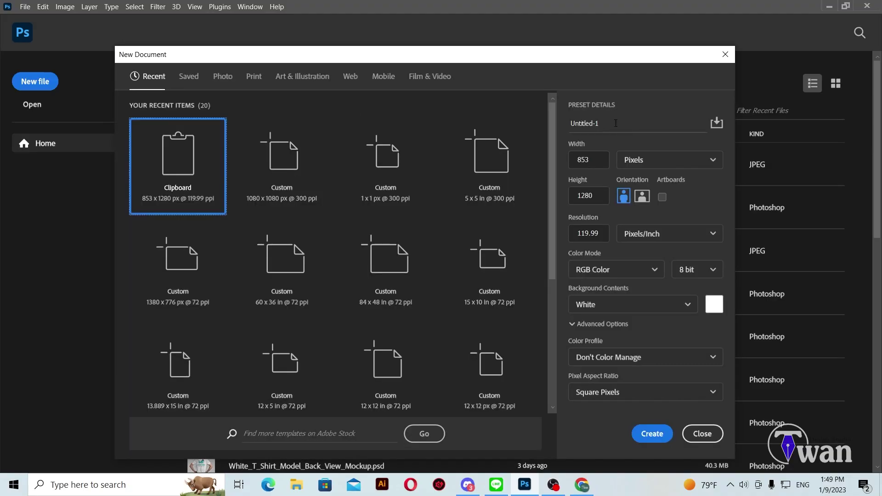
Name the document 'Social Media Design', size it 1080 × 1080 px at 300 ppi, and create it.
type("Social Media Design")
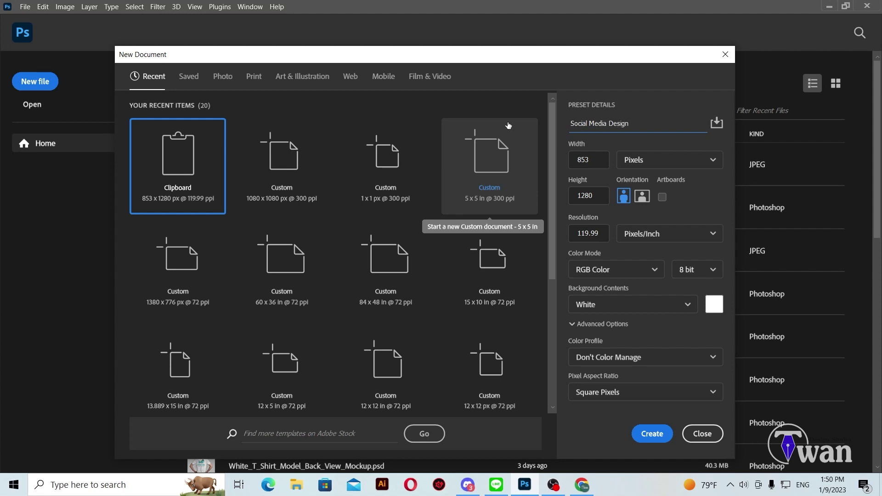
left_click(570, 160)
type("1080")
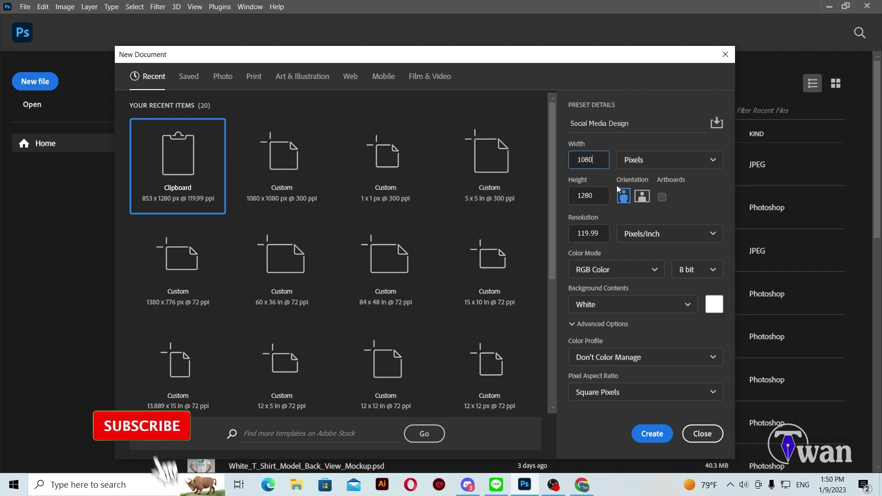
key("Tab")
type("1080")
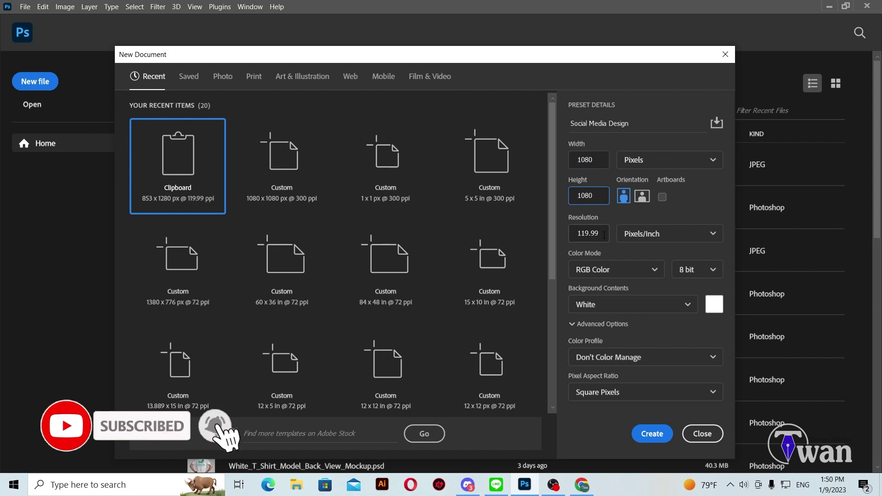
key("Tab")
type("300")
left_click(650, 436)
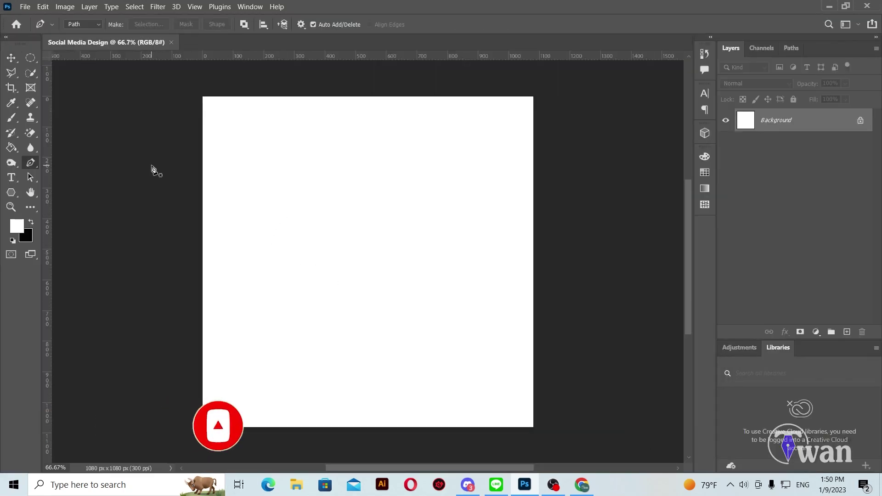
Draw a diagonal shape across the canvas top-right with the Pen tool as a shape layer.
right_click(31, 162)
left_click(65, 161)
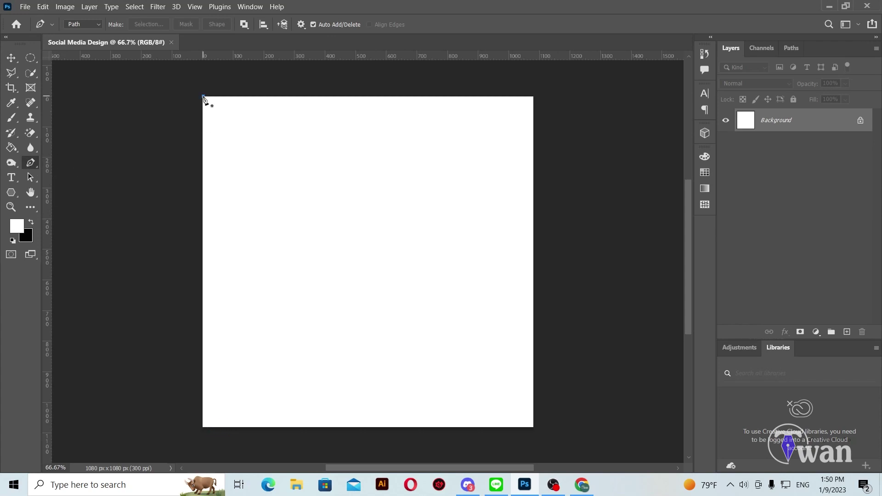
left_click(203, 96)
left_click(561, 277)
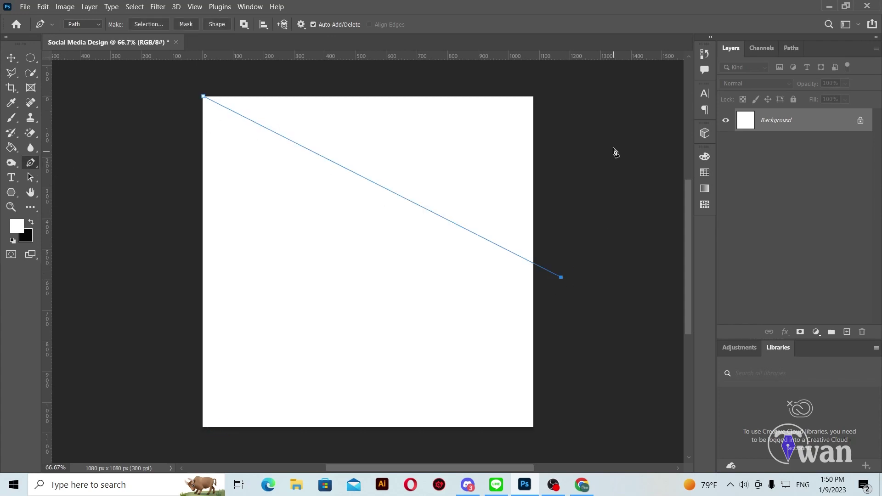
left_click(613, 147)
left_click(563, 92)
left_click(500, 73)
left_click(417, 76)
left_click(329, 76)
left_click(218, 24)
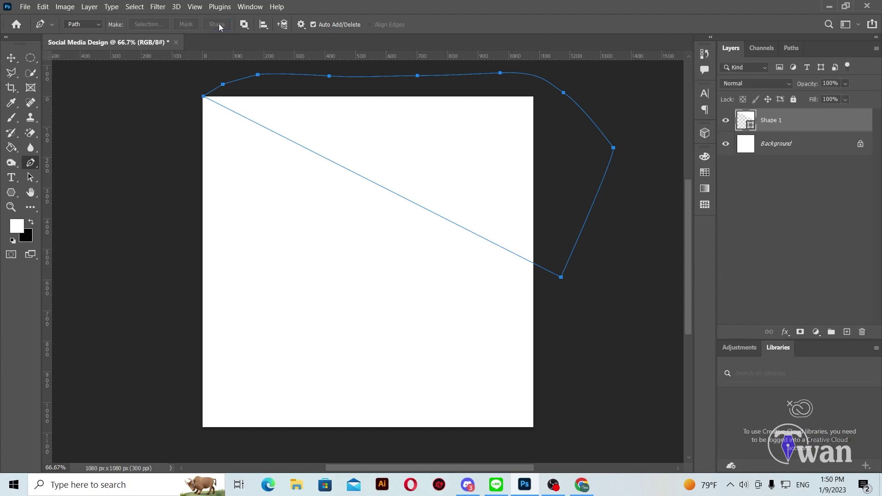
Fill the diagonal shape with gray #6b6a6a.
double_click(753, 129)
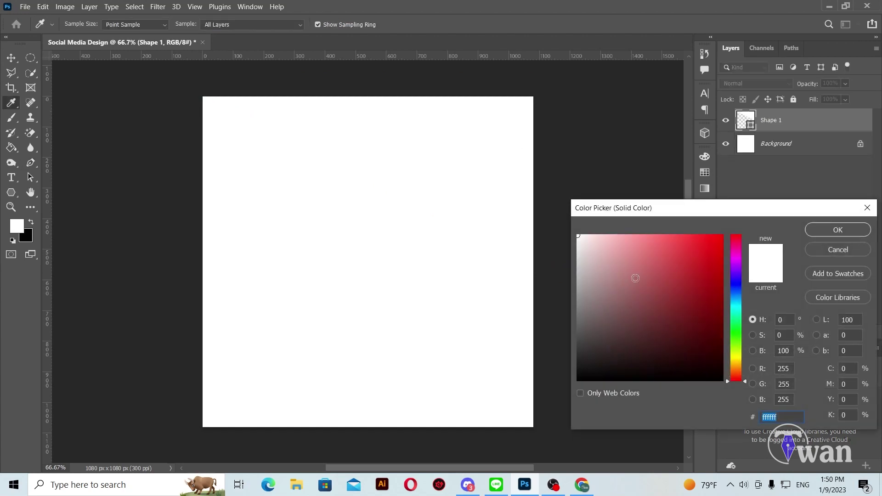
left_click_drag(635, 278, 578, 320)
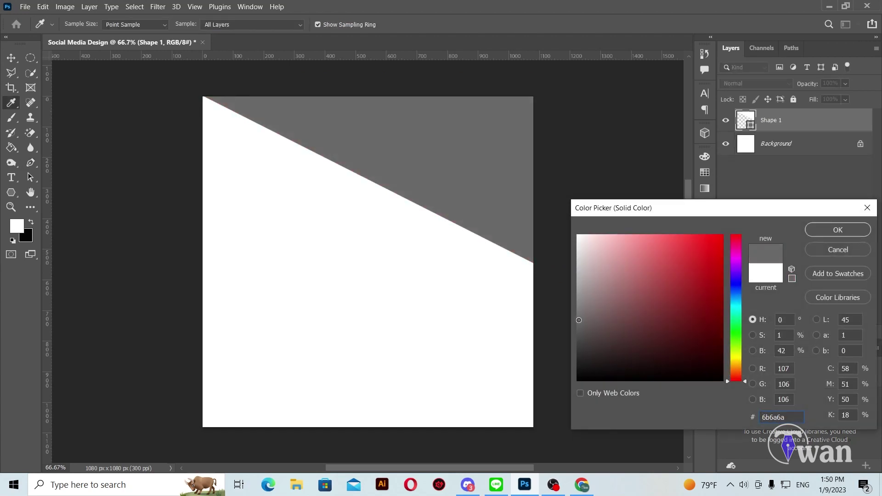
left_click(835, 232)
Duplicate the shape, recolor it brown-grey #524646, and shift it up-right to leave a stripe.
key("v")
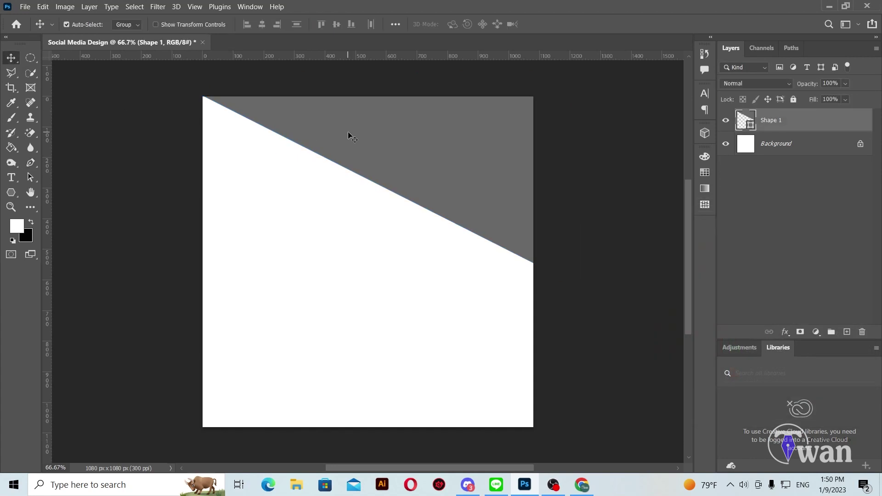
key("ctrl+j")
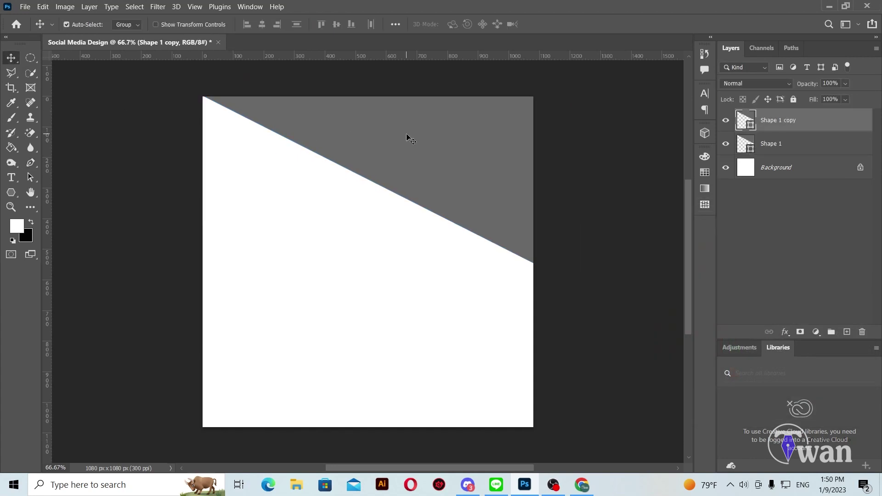
left_click_drag(414, 132, 415, 130)
double_click(745, 120)
mouse_move(689, 257)
left_mouse_down()
mouse_move(613, 324)
mouse_move(581, 321)
mouse_move(597, 335)
left_mouse_up()
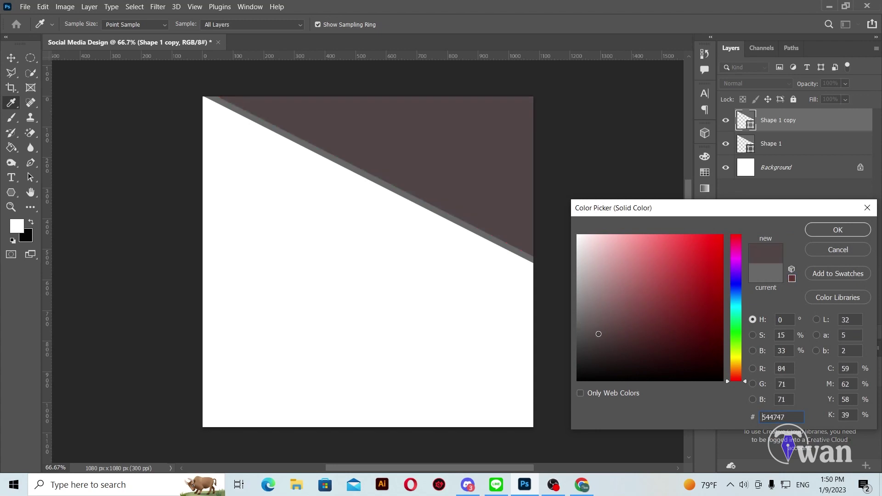
left_click(835, 230)
left_click_drag(416, 150, 419, 147)
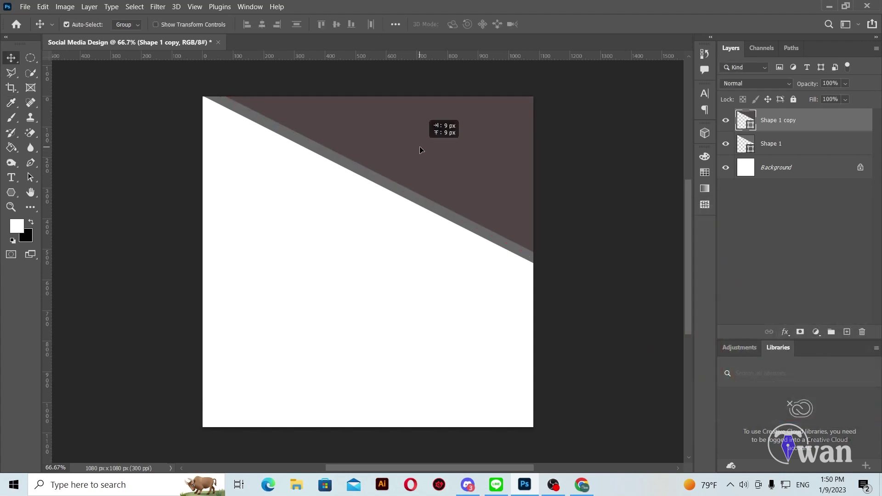
Draw a six-sided polygon on the right of the canvas and rotate it point-up.
left_click(581, 185)
left_click(11, 193)
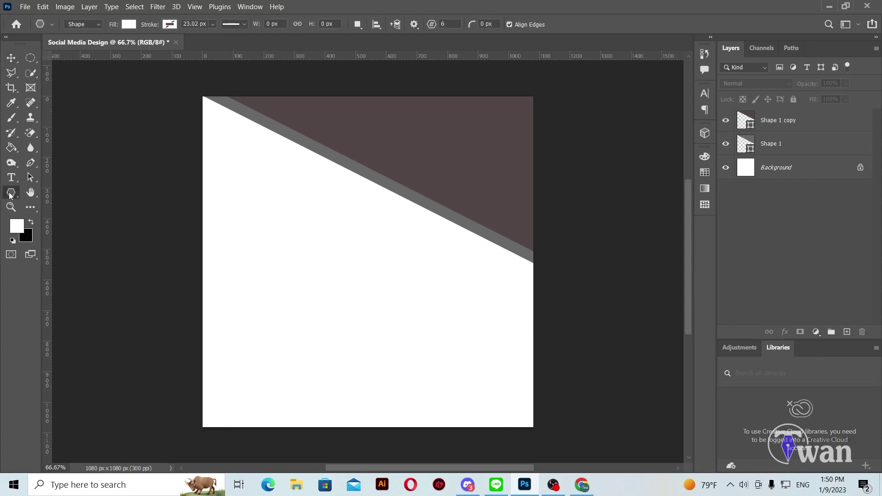
left_click_drag(356, 203, 515, 339)
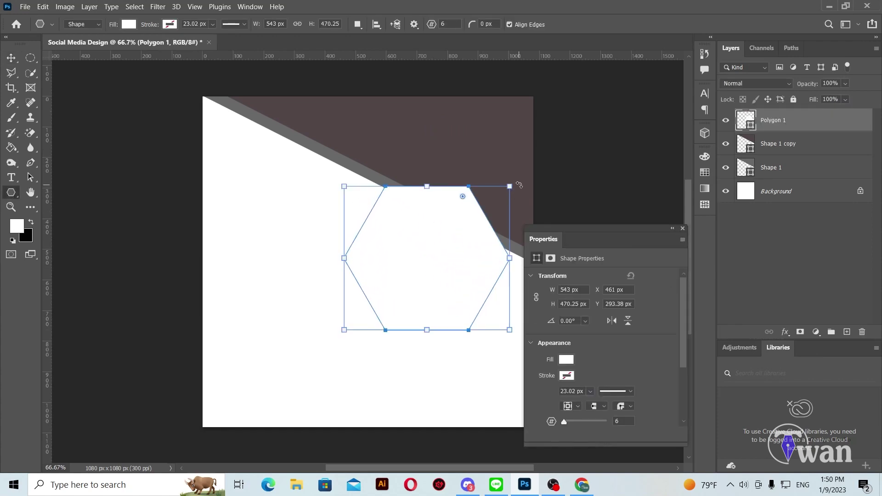
left_click_drag(519, 185, 469, 160)
left_click(682, 229)
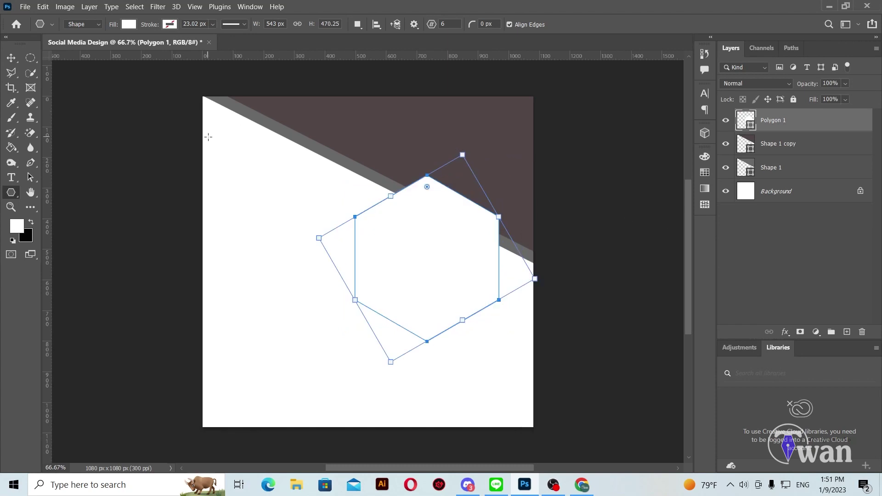
Move the hexagon right and fill it rose-pink.
left_click(10, 59)
left_click_drag(426, 220, 452, 220)
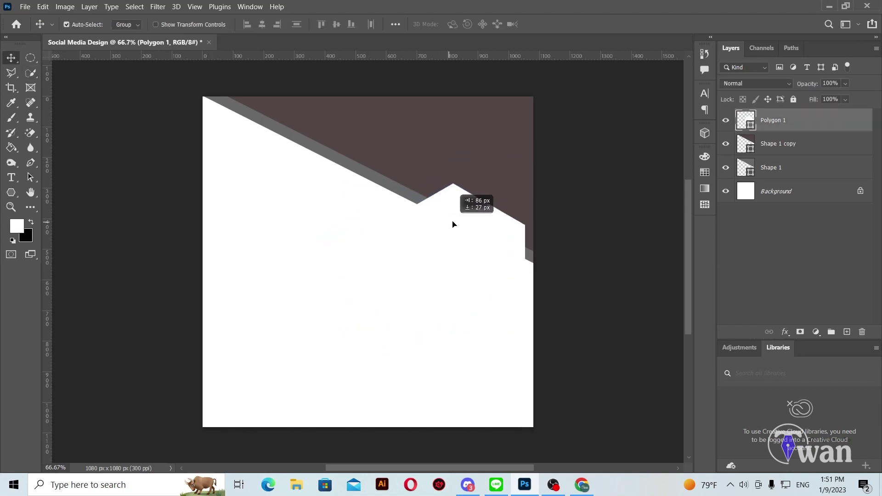
double_click(749, 124)
left_click_drag(584, 319, 630, 275)
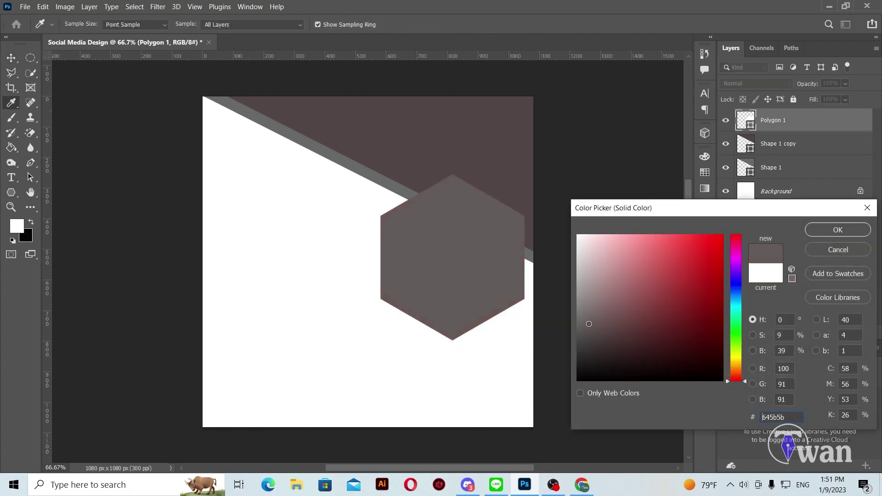
left_click(838, 230)
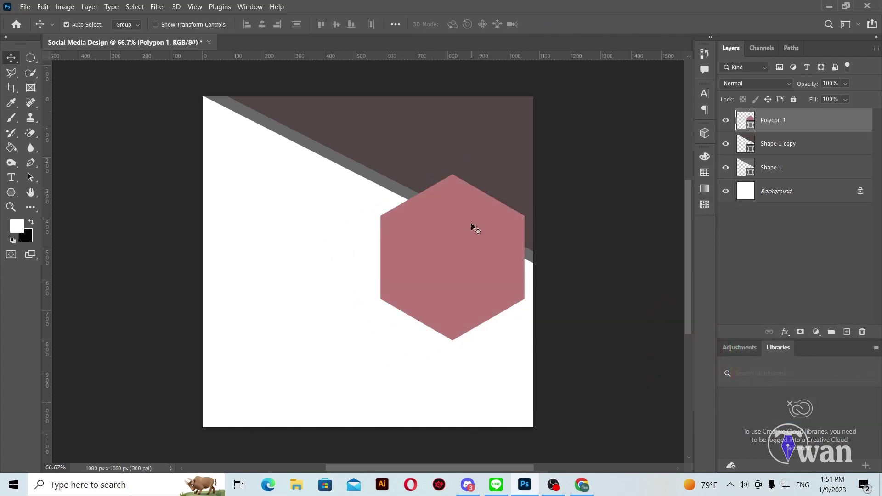
left_click_drag(471, 227, 478, 230)
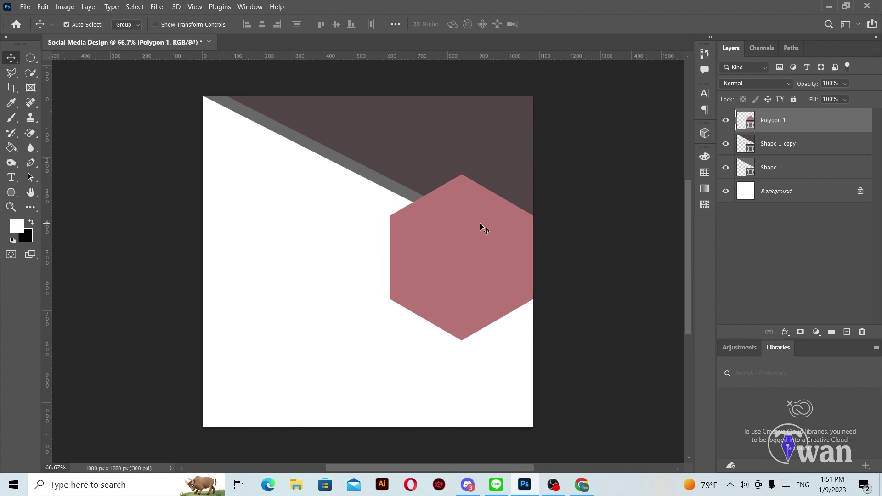
Enlarge the pink hexagon slightly with Free Transform and reposition it.
key("ctrl+t")
left_click_drag(460, 169, 461, 167)
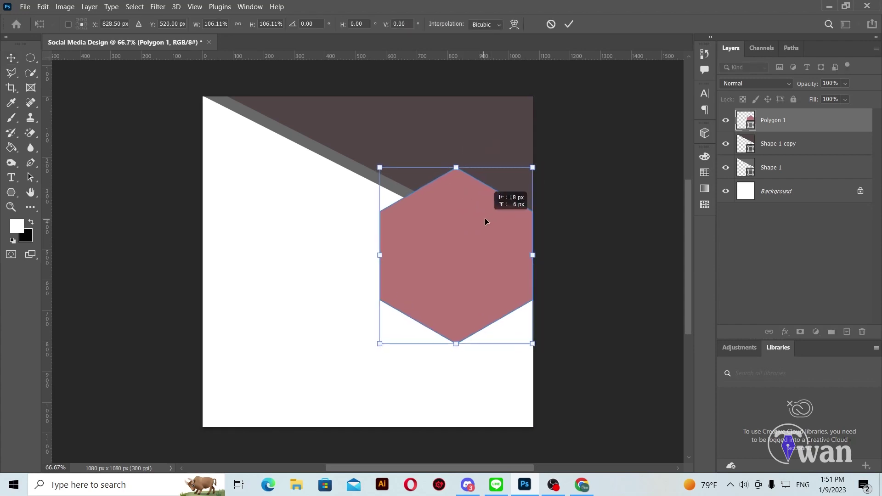
left_click_drag(380, 168, 371, 164)
mouse_move(457, 213)
left_mouse_down()
mouse_move(458, 250)
mouse_move(482, 250)
left_mouse_up()
left_click(568, 26)
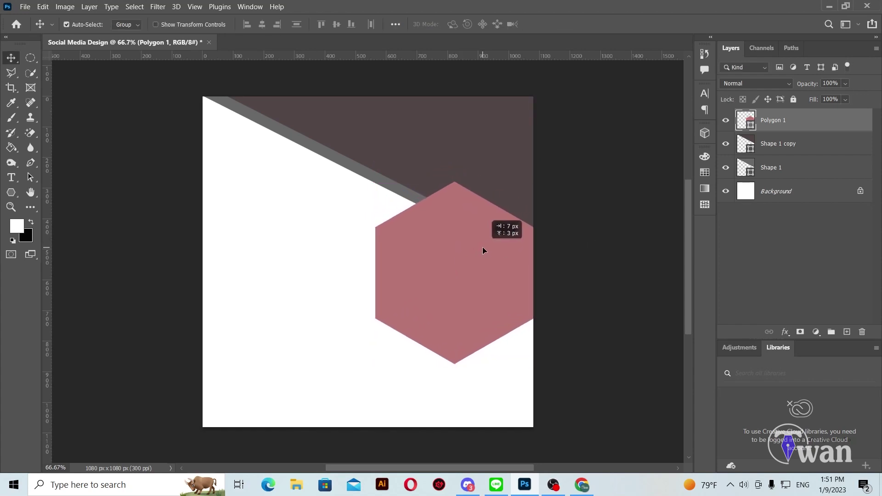
Duplicate the pink hexagon, tint the copy greyish-pink, and shrink it to about 89%.
key("ctrl+j")
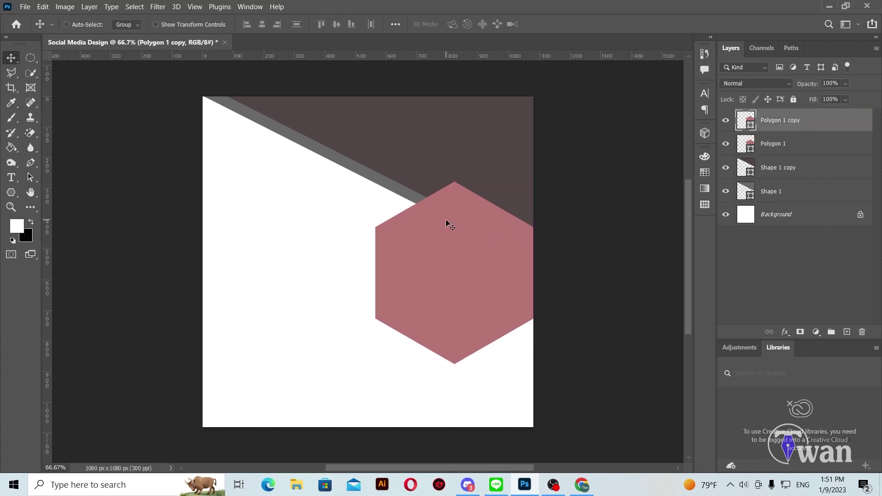
double_click(748, 122)
left_click(593, 295)
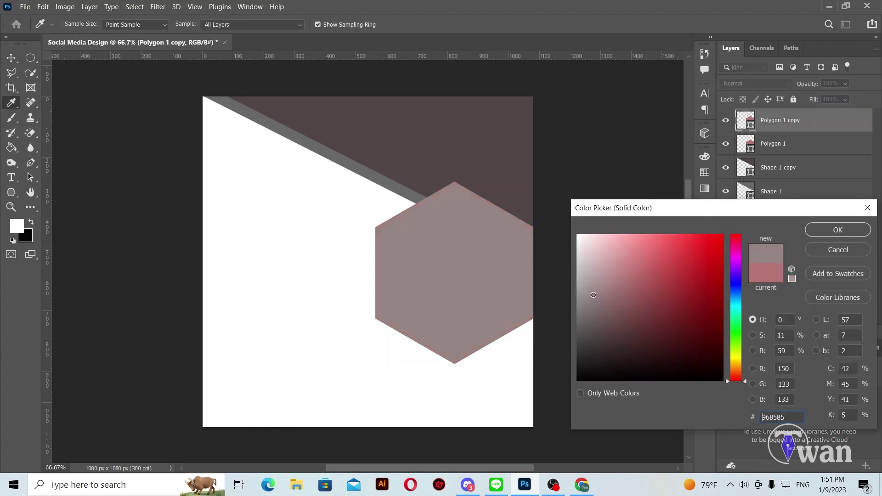
left_click(830, 230)
key("ctrl+t")
left_click_drag(533, 183, 525, 190)
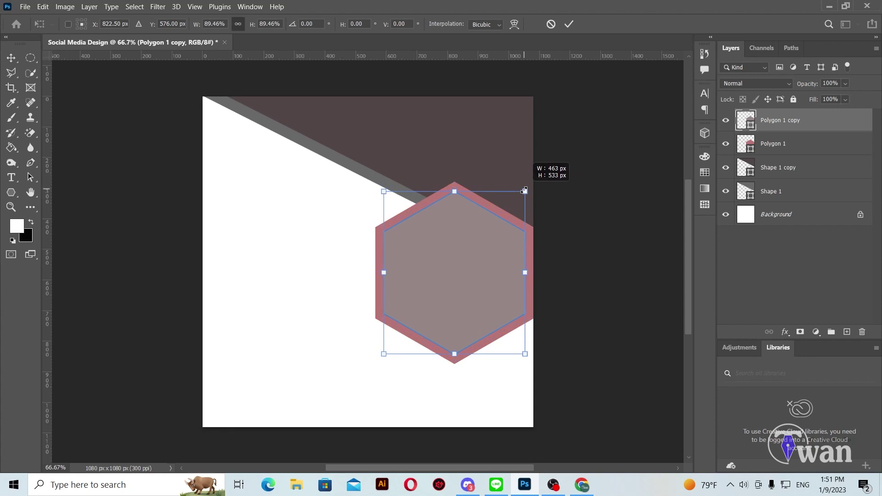
Recolor the hexagon copy neutral grey and clip the pink hexagon to the brown triangle.
double_click(749, 124)
left_click(578, 236)
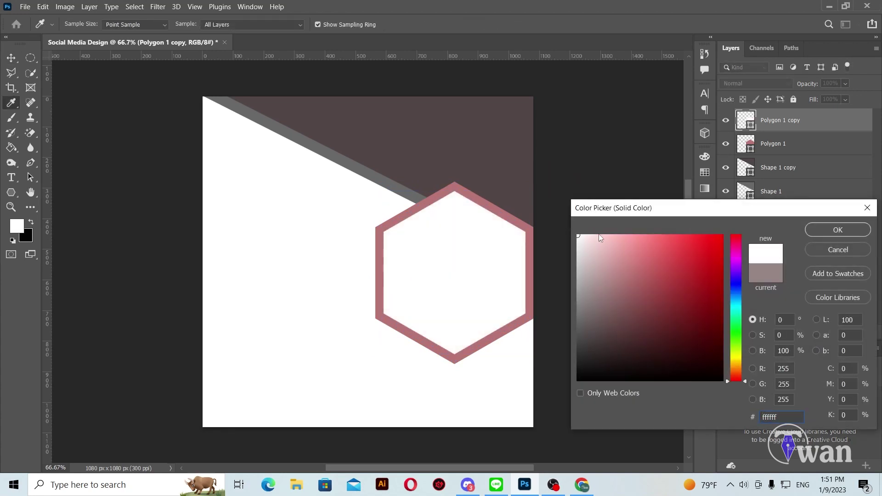
left_click_drag(636, 279, 566, 317)
left_click(837, 230)
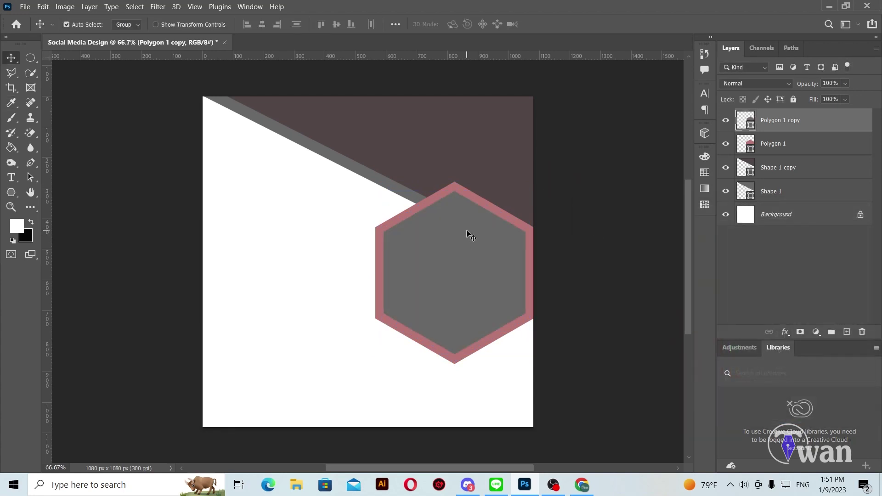
left_click(784, 146)
left_click(782, 152, "alt")
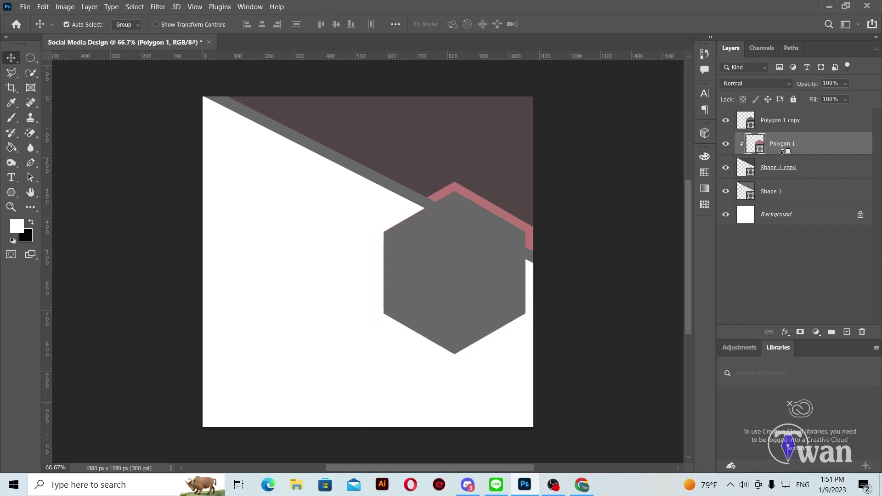
Scale the grey hexagon copy down to about 91%.
left_click(485, 242)
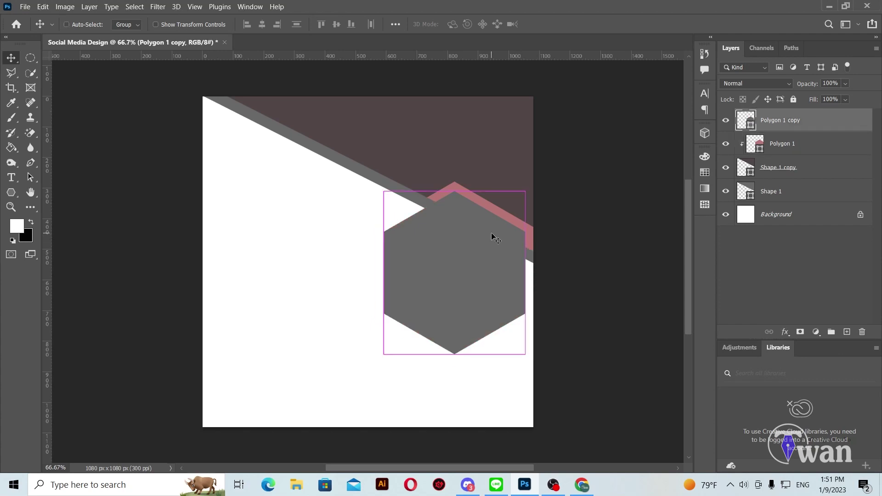
key("ctrl+t")
left_click_drag(527, 190, 520, 199)
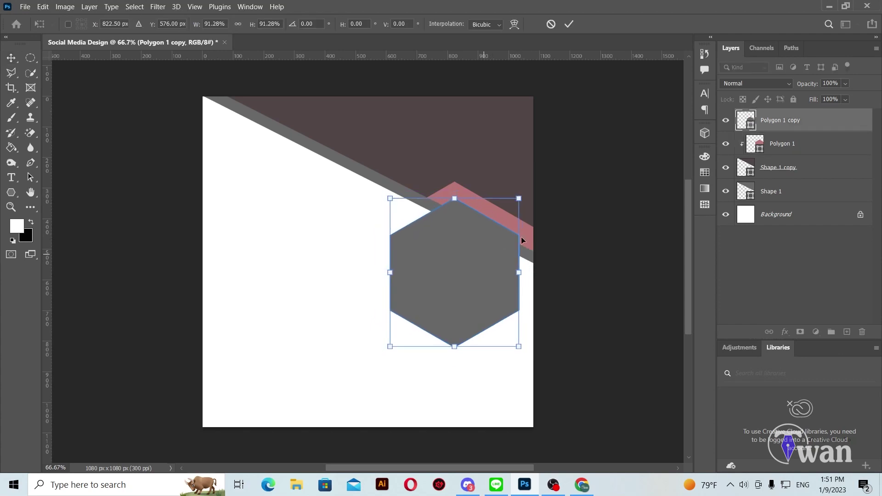
Add a 16 px white Stroke layer style to the grey hexagon copy.
left_click(569, 23)
right_click(775, 117)
left_click(666, 7)
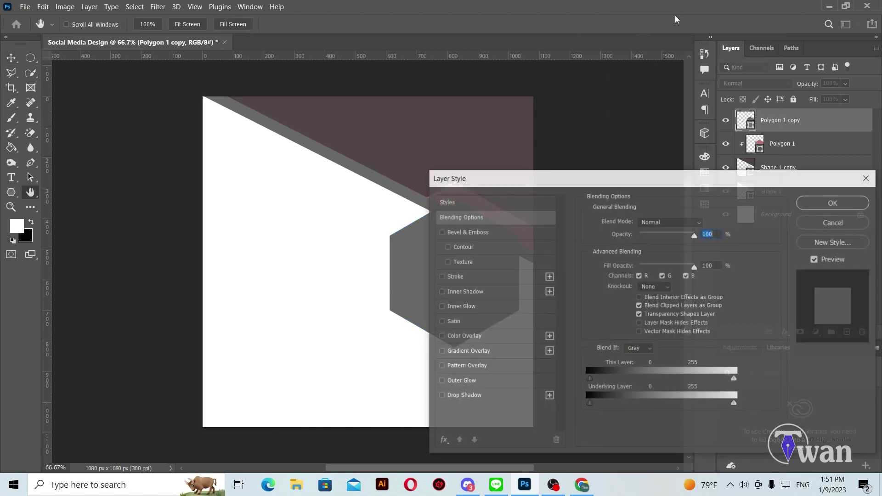
left_click(454, 276)
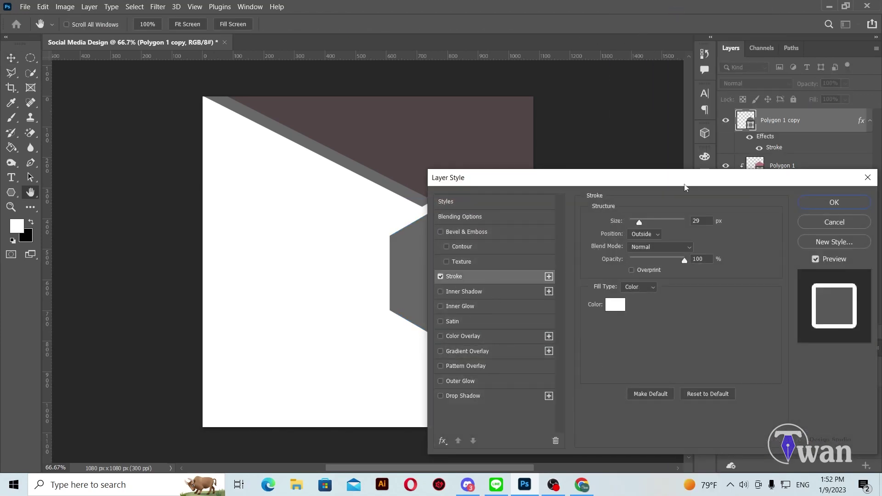
left_click_drag(685, 184, 749, 173)
left_click_drag(705, 213, 702, 214)
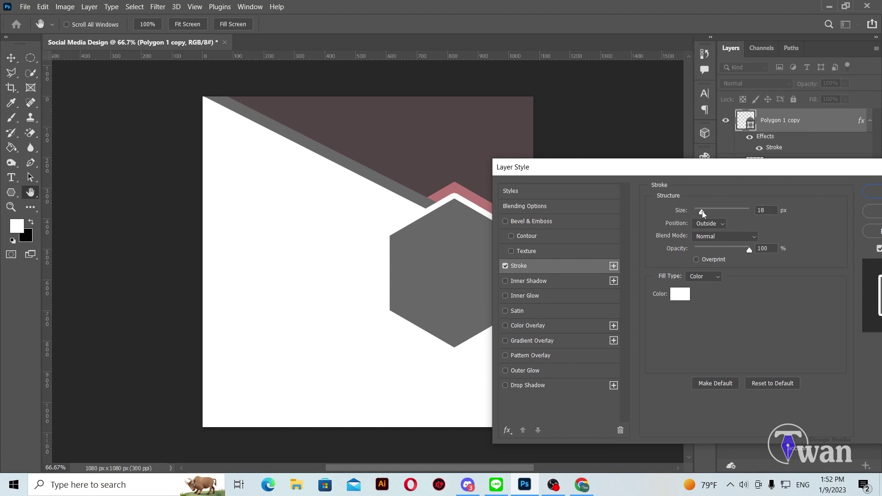
left_click(861, 189)
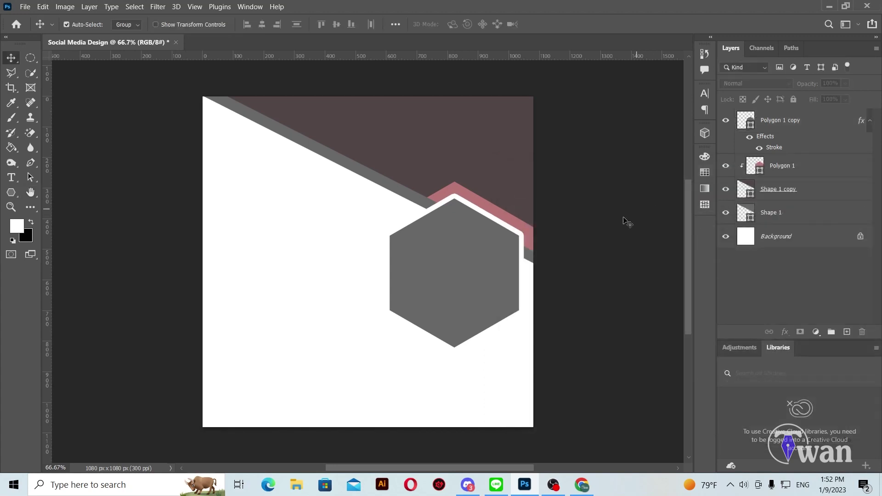
Move the pink and grey hexagons up about 64 px on the canvas.
left_click_drag(477, 253, 480, 251)
left_click(631, 238)
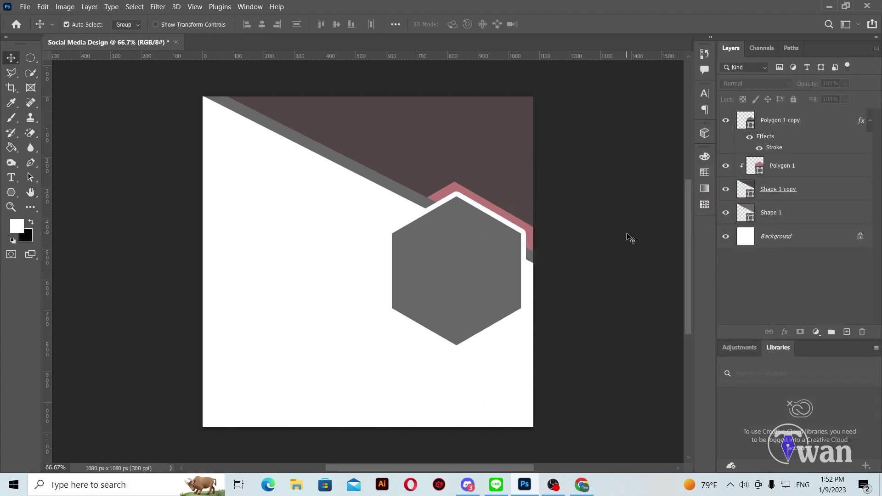
left_click(516, 217)
left_click(603, 219)
left_click(482, 198)
mouse_move(483, 233)
left_mouse_down()
mouse_move(485, 214)
mouse_move(474, 235)
mouse_move(455, 209)
left_mouse_up()
left_click(640, 216)
left_click(618, 225)
left_click(456, 209)
left_click(603, 208)
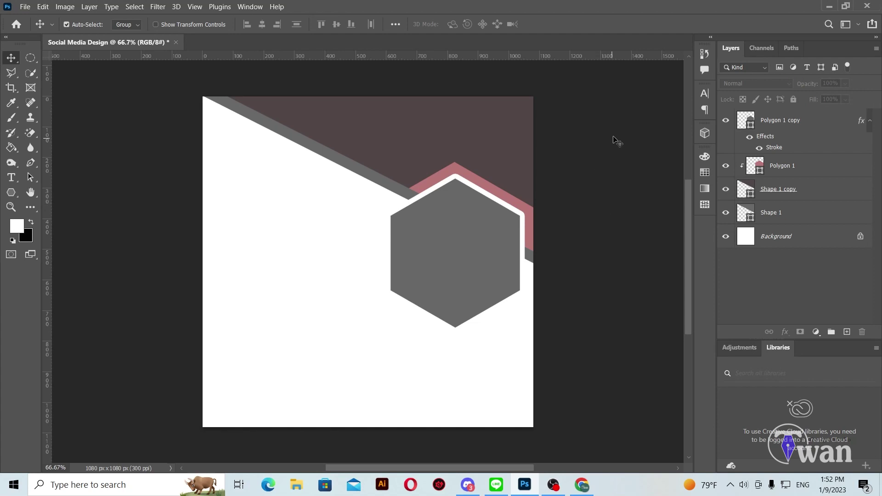
Draw a top-left corner shape with the Pen tool as a shape layer.
left_click(31, 163)
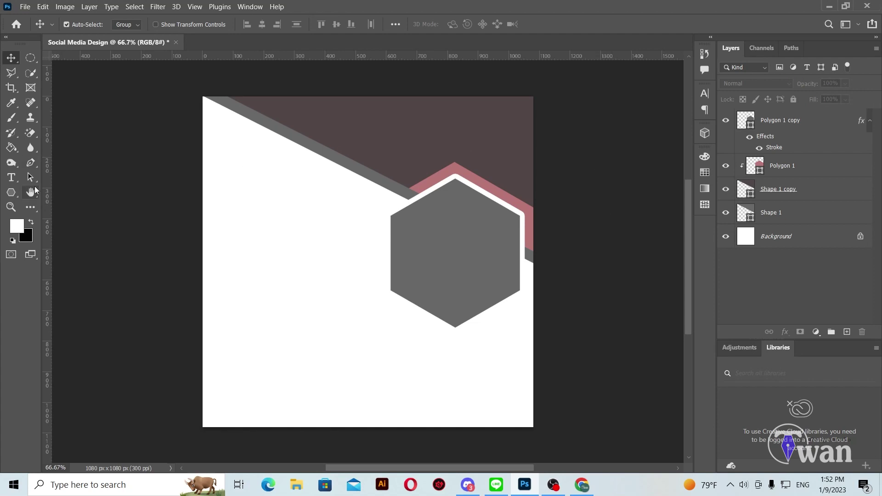
left_click(200, 205)
left_click(321, 91)
left_click(275, 76)
left_click(233, 79)
left_click(194, 85)
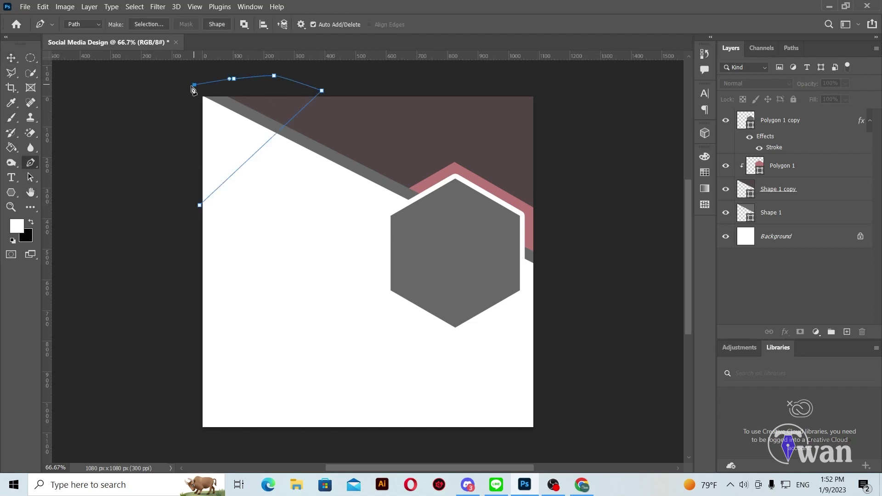
left_click(218, 24)
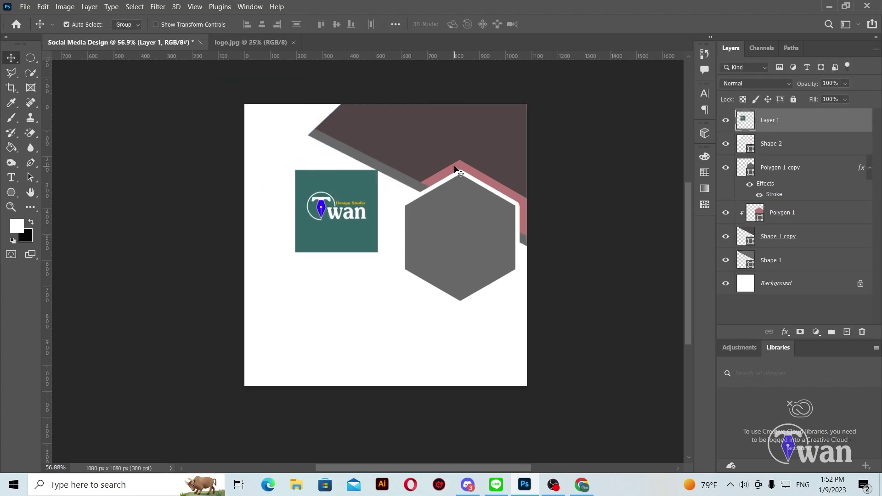
Color the hexagon border and the corner shape with teal sampled from the logo.
left_click(458, 171)
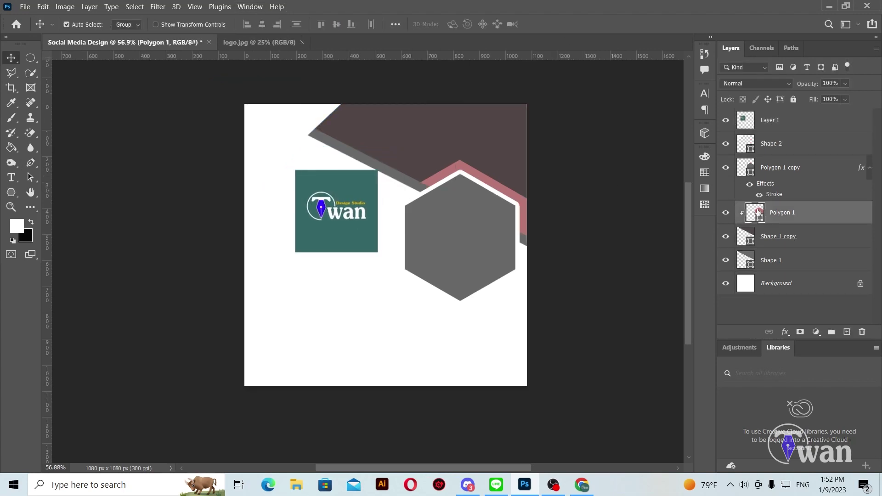
double_click(755, 213)
left_click(368, 179)
left_click(380, 161)
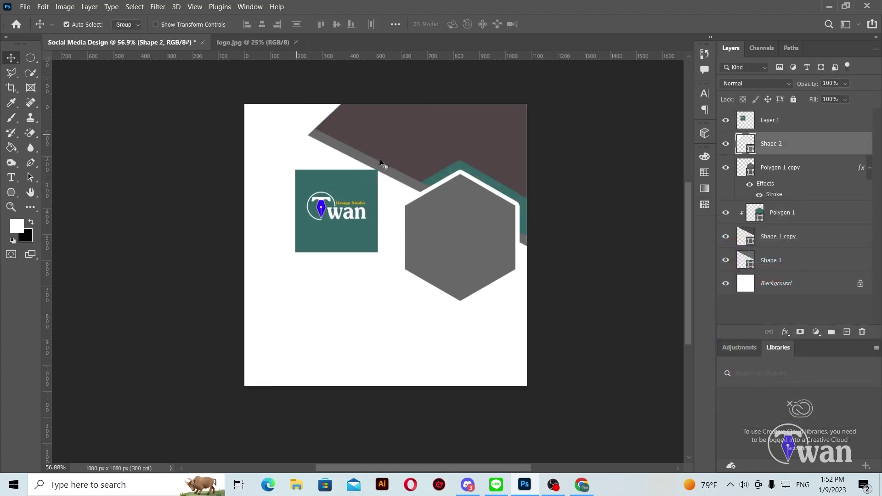
double_click(746, 143)
left_click(363, 184)
left_click(837, 229)
Shrink the logo into the teal top-left corner and nudge the grey hexagon down slightly.
left_click(363, 183)
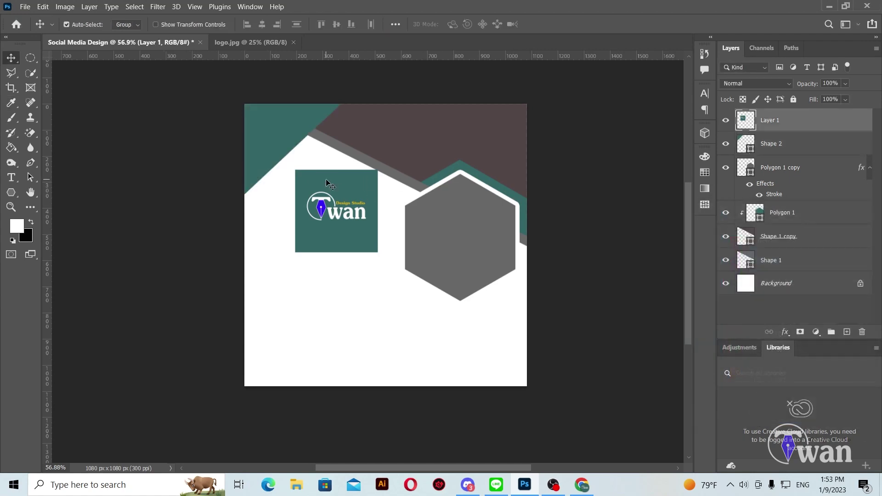
key("ctrl+t")
mouse_move(377, 169)
left_mouse_down()
mouse_move(358, 189)
mouse_move(273, 124)
left_mouse_up()
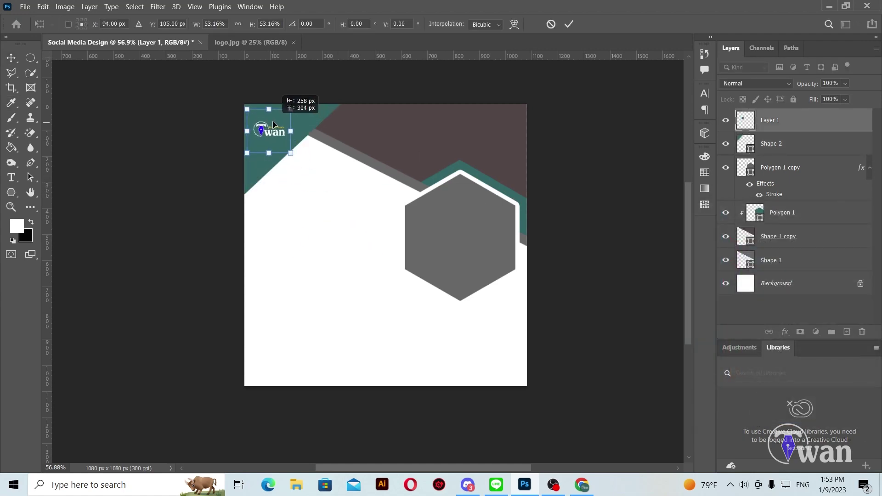
left_click(569, 24)
left_click(373, 86)
left_click_drag(274, 125, 273, 122)
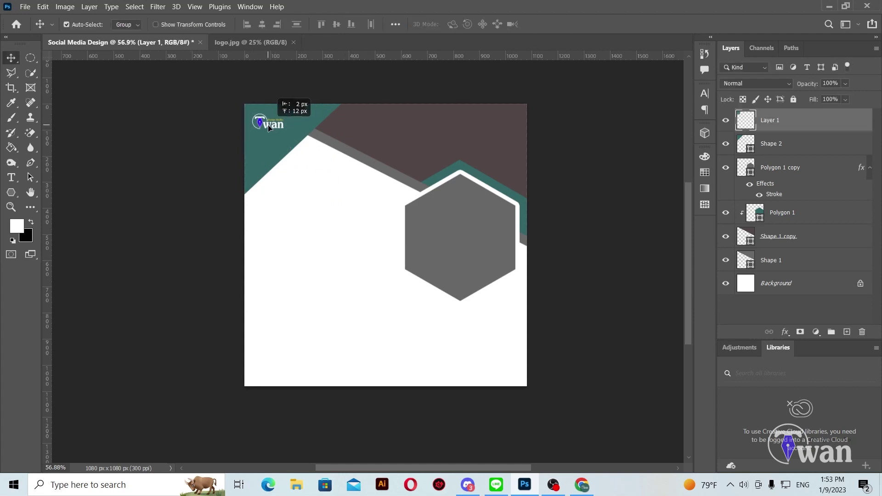
left_click(354, 77)
left_click(827, 231)
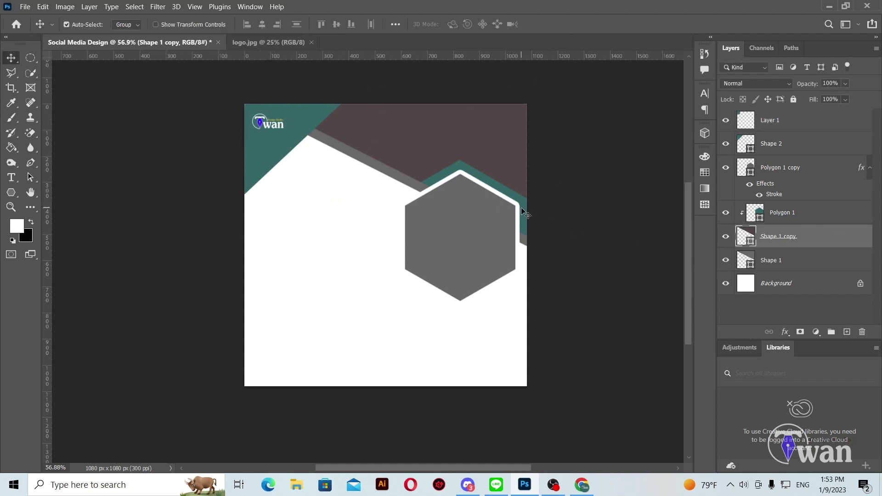
left_click_drag(460, 208, 461, 210)
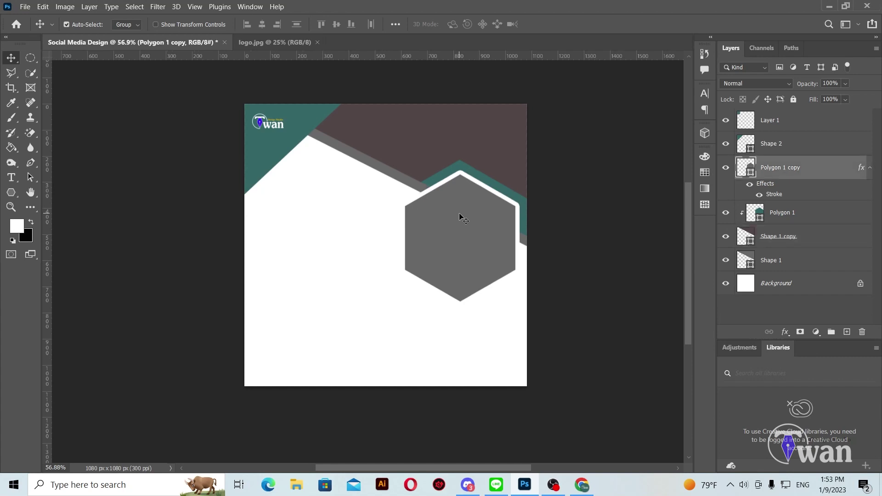
left_click(620, 186)
Lighten the diagonal stripe to gray #b1b1b1.
left_click(374, 167)
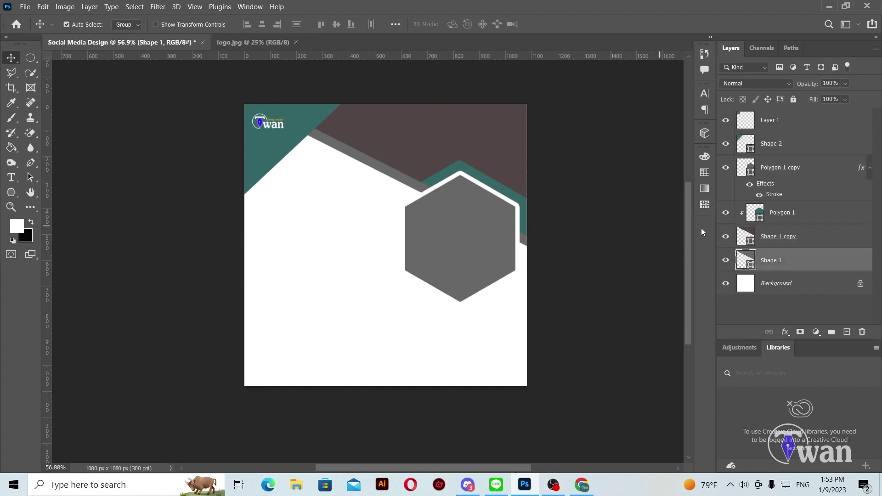
double_click(747, 263)
left_click_drag(599, 318, 576, 285)
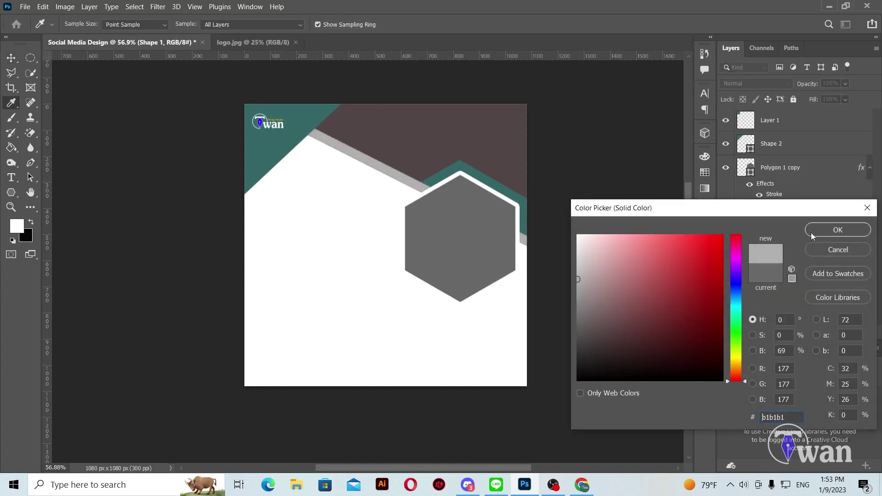
left_click(827, 230)
Darken the top band to gray #4c4b4b.
left_click(761, 245)
double_click(751, 241)
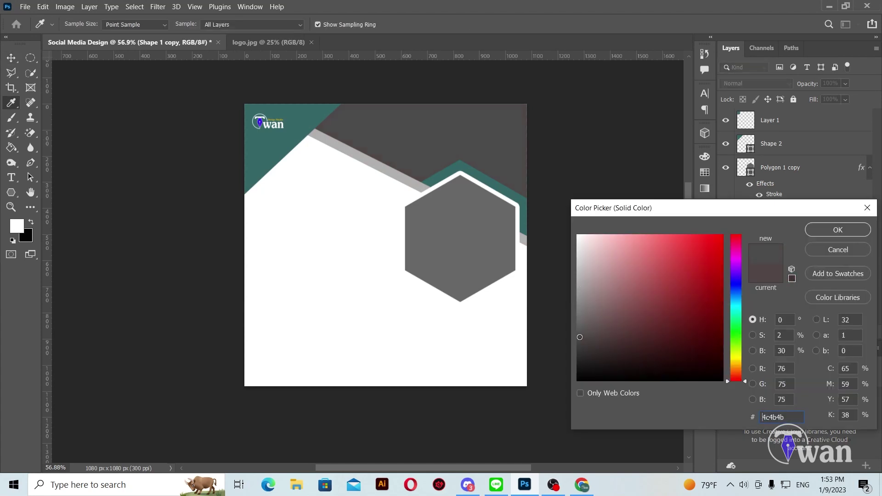
left_click(838, 230)
scroll(417, 210, "up", 1)
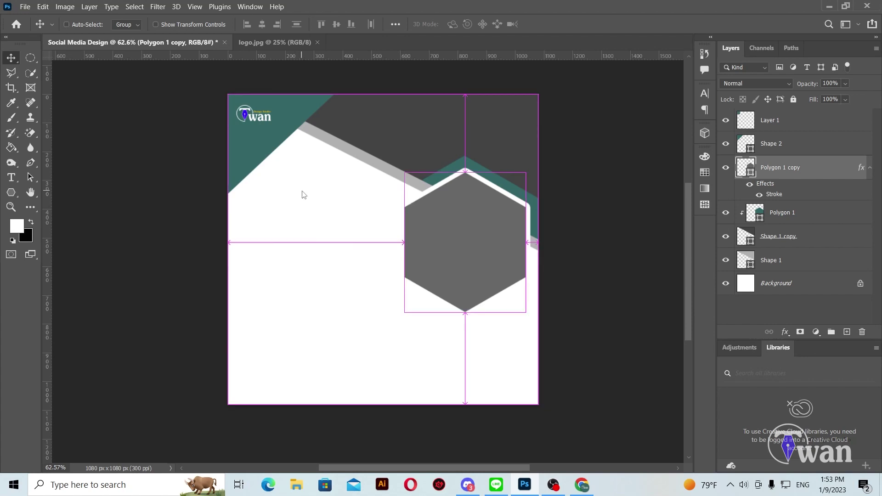
key("ctrl+o")
Open the person photo from Downloads, drag it into the design, and clip it to the hexagon.
left_click(156, 31)
left_click(98, 29)
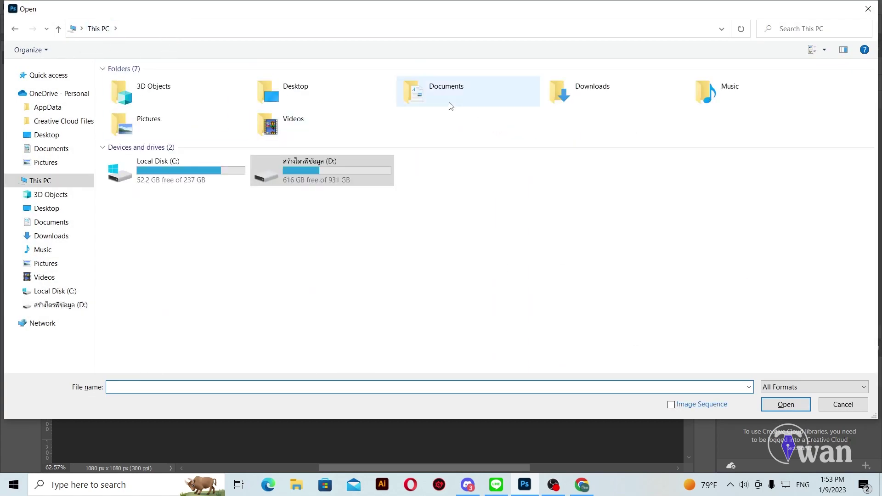
double_click(563, 92)
double_click(172, 100)
left_click_drag(469, 137, 373, 218)
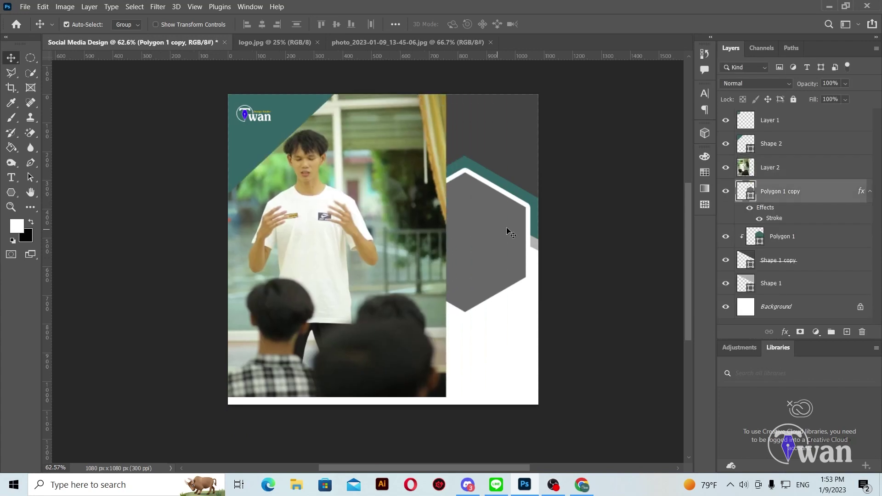
left_click(719, 178, "alt")
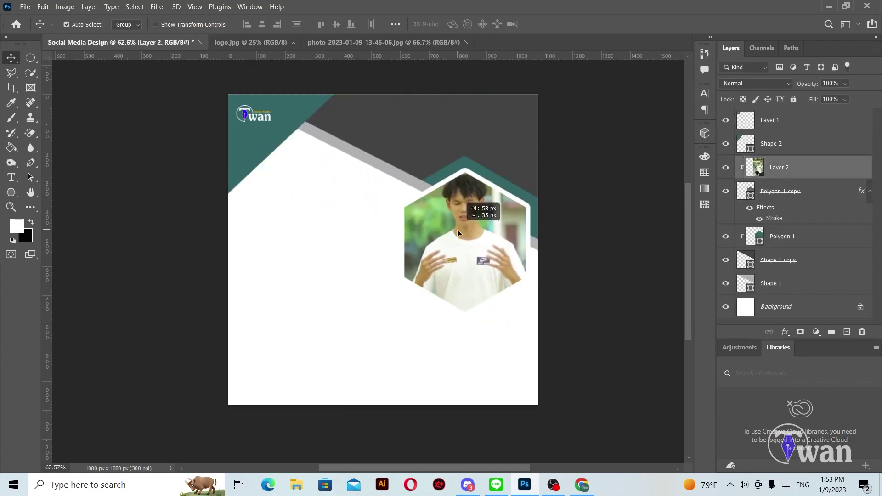
Scale the clipped person photo to about 90% and position it within the hexagon.
key("ctrl+t")
left_click_drag(607, 86, 595, 104)
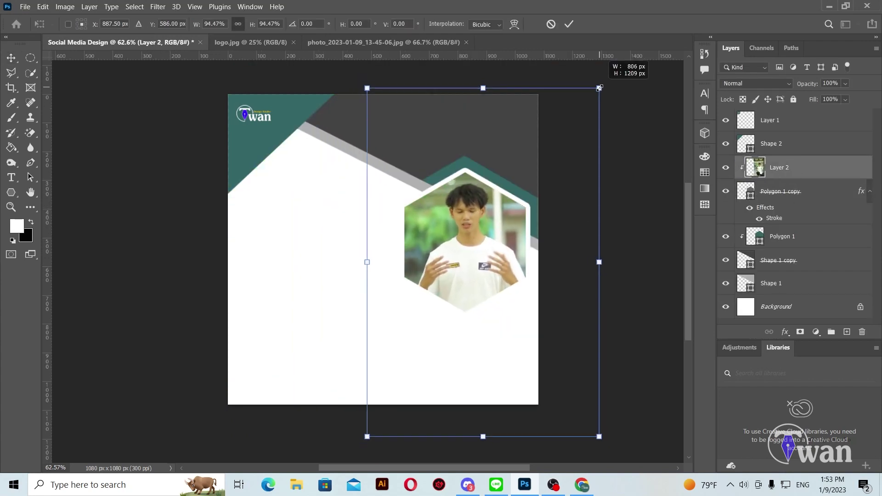
left_click_drag(498, 236, 495, 232)
left_click(569, 24)
left_click(581, 133)
left_click(465, 139)
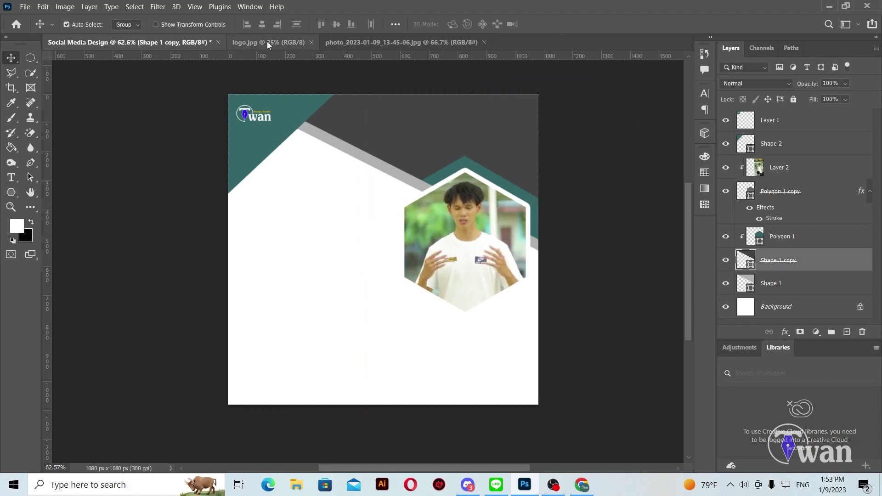
key("ctrl+o")
Bring the night city photo into the design, clip it to the top band, and scale to about 79%.
double_click(127, 99)
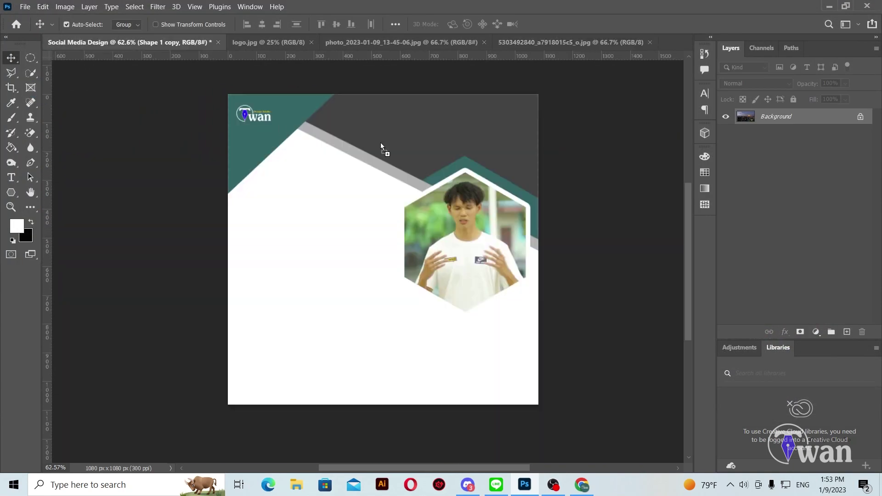
mouse_move(130, 44)
left_mouse_down()
mouse_move(459, 164)
mouse_move(444, 142)
mouse_move(487, 147)
left_mouse_up()
left_click(801, 271, "alt")
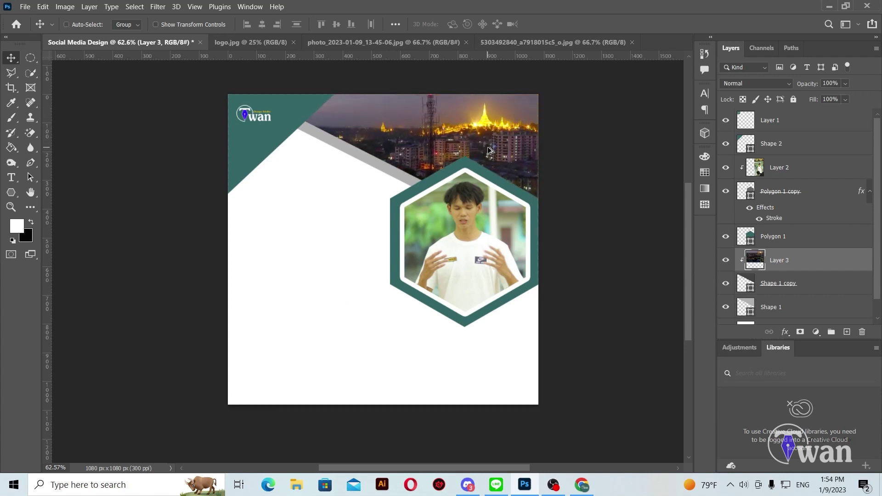
scroll(488, 147, "down", 2)
key("ctrl+t")
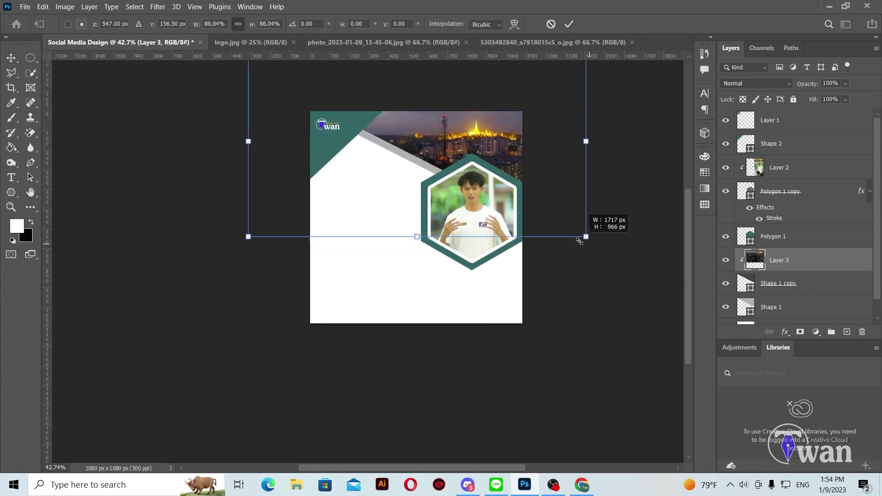
left_click_drag(609, 253, 571, 229, "alt")
left_click_drag(504, 134, 505, 125)
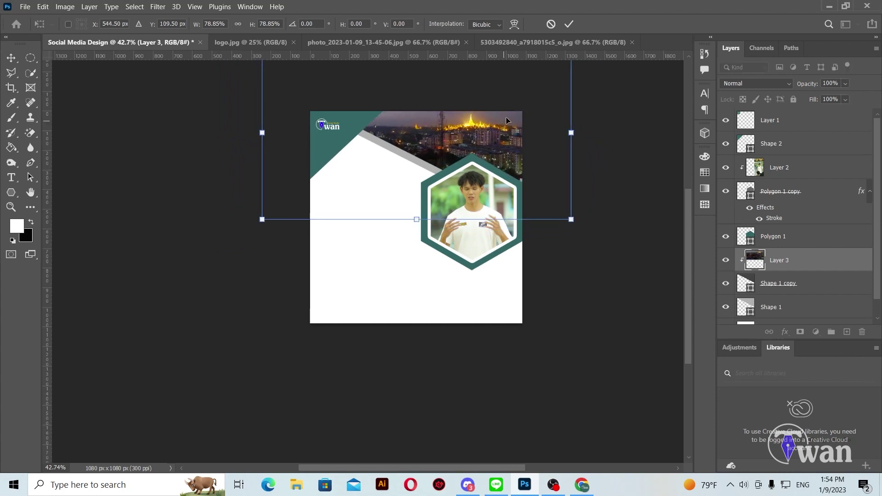
left_click(569, 24)
Give Shape 2 a 27 px white outside Stroke layer style.
left_click_drag(354, 122, 357, 129)
right_click(771, 146)
left_click(673, 7)
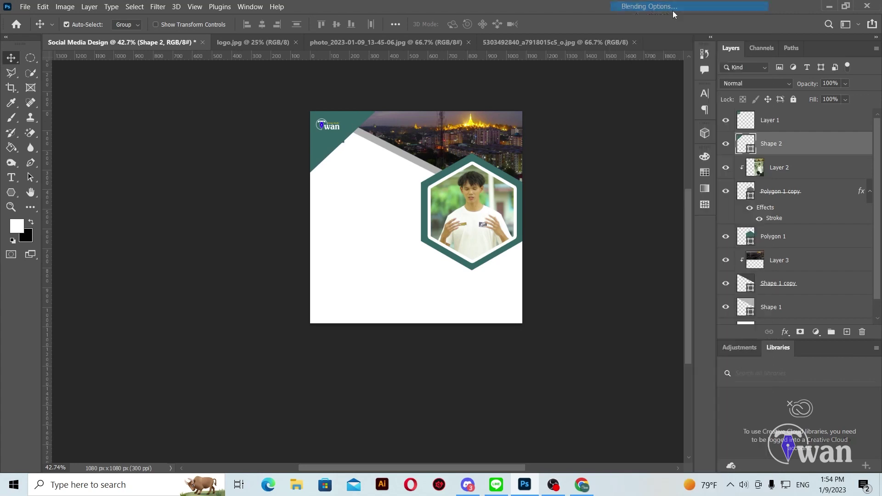
left_click(454, 266)
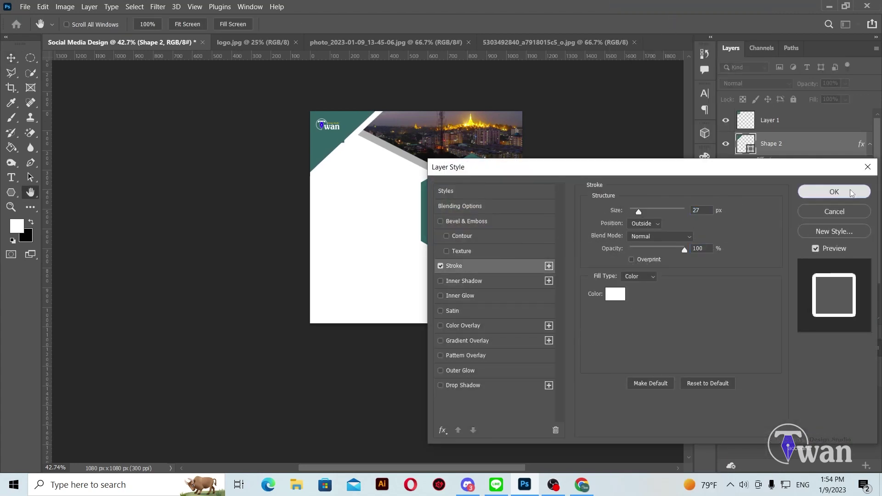
left_click(835, 192)
key("e")
key("v")
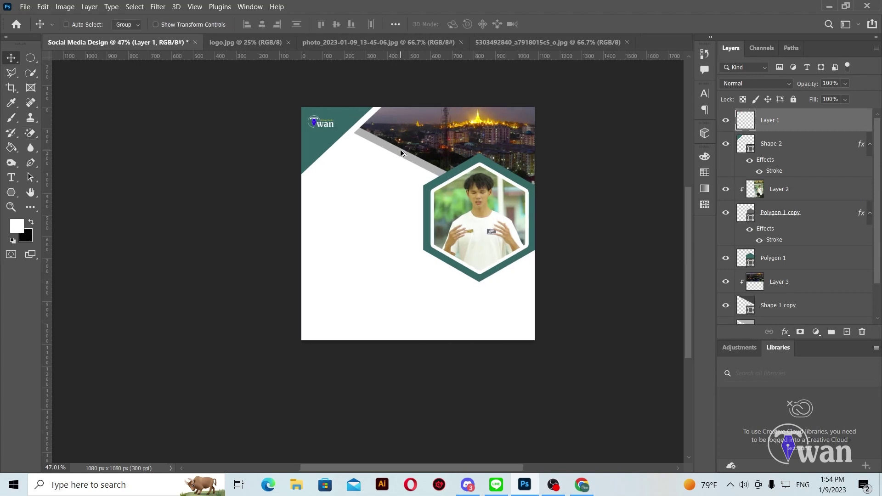
scroll(395, 152, "up", 3)
left_click_drag(340, 165, 312, 158)
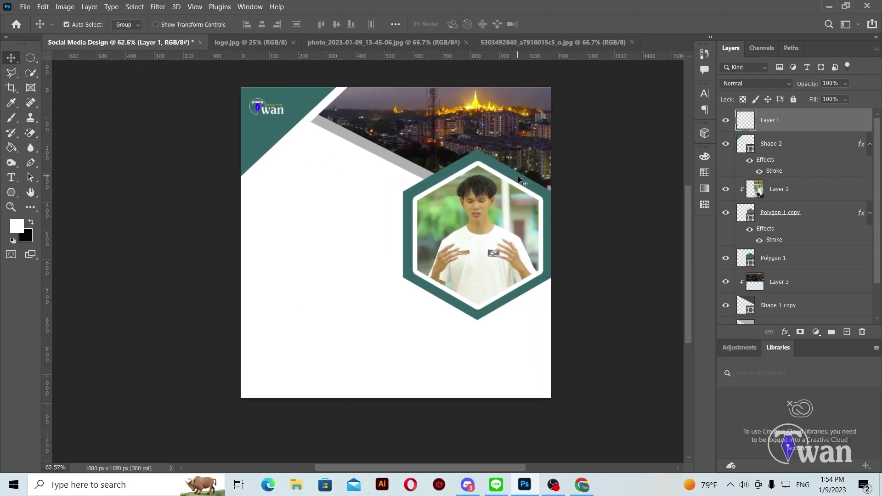
Clip the Polygon 1 hexagon frame into the city photo on Layer 3.
left_click(797, 259)
scroll(797, 257, "down", 1)
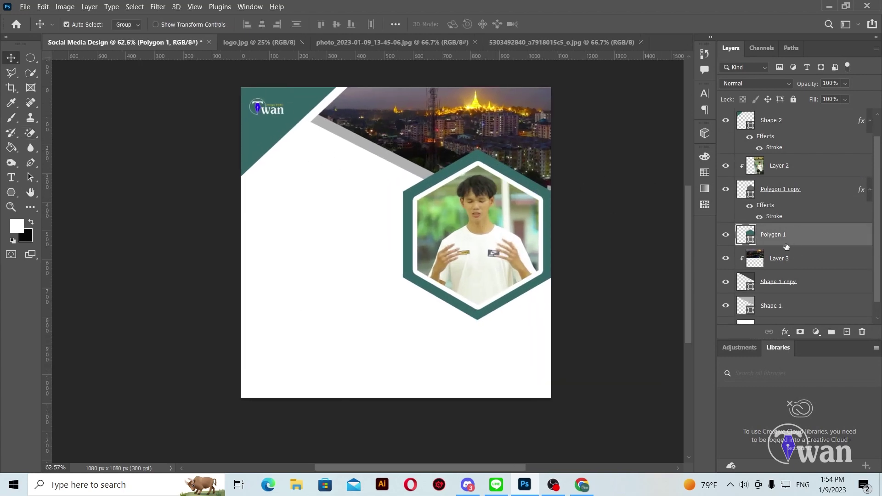
left_click(786, 244, "alt")
left_click(625, 175)
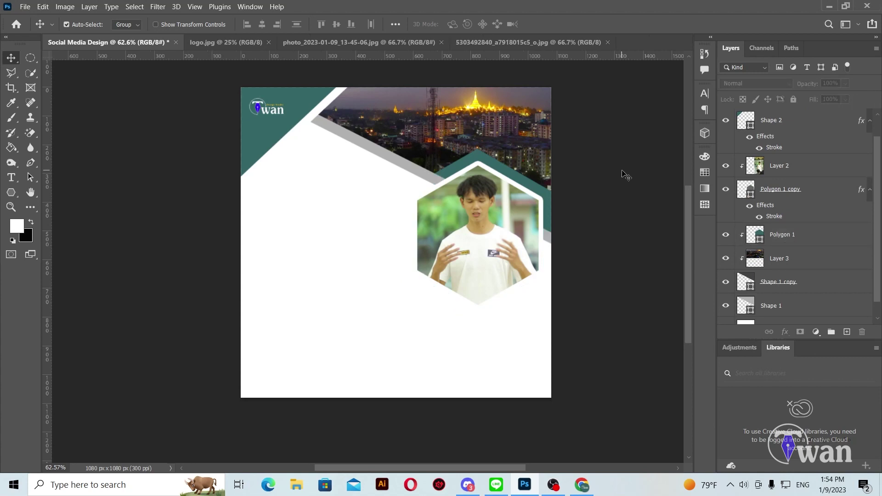
Darken the city photo to lightness -38 and lower its opacity to about 41%.
left_click(479, 134)
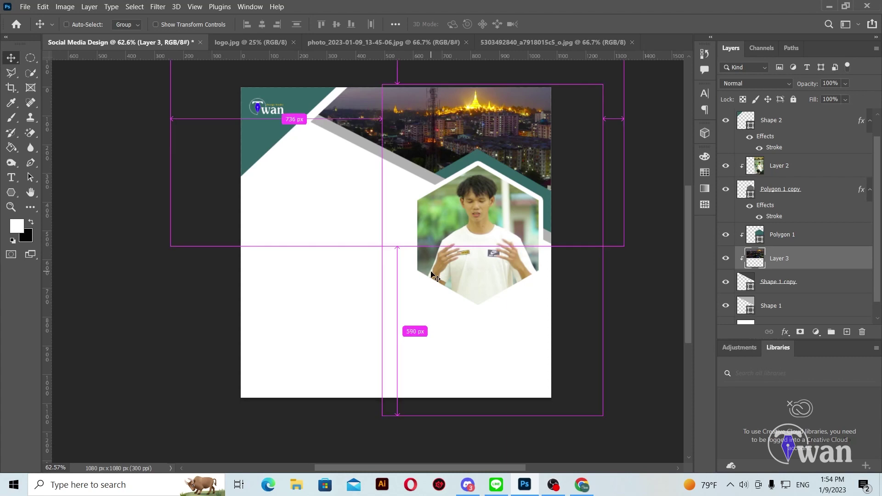
key("ctrl+u")
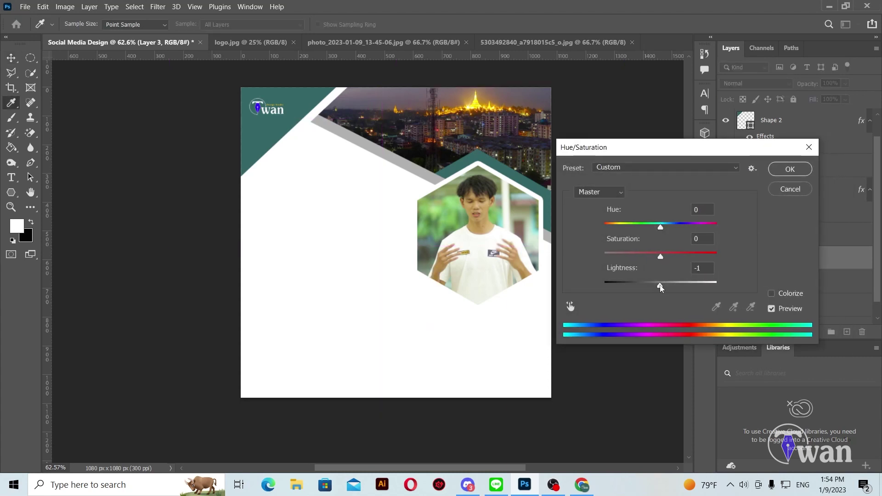
left_click_drag(660, 287, 640, 288)
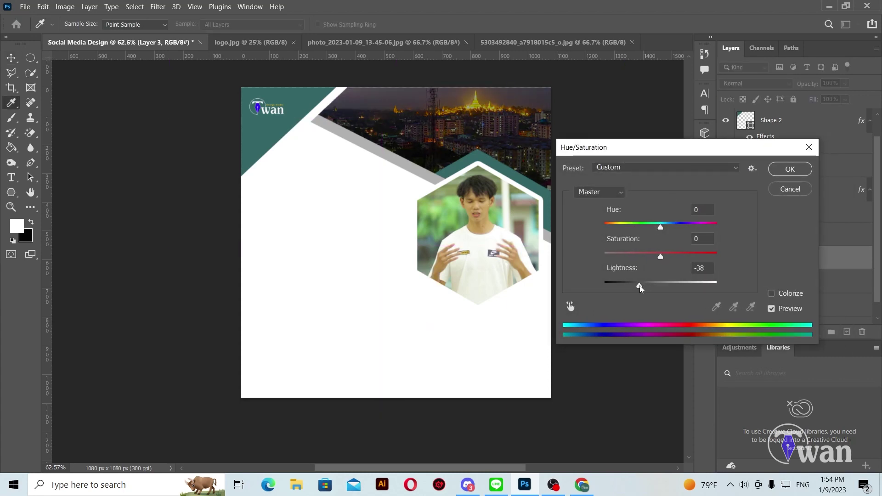
left_click(775, 169)
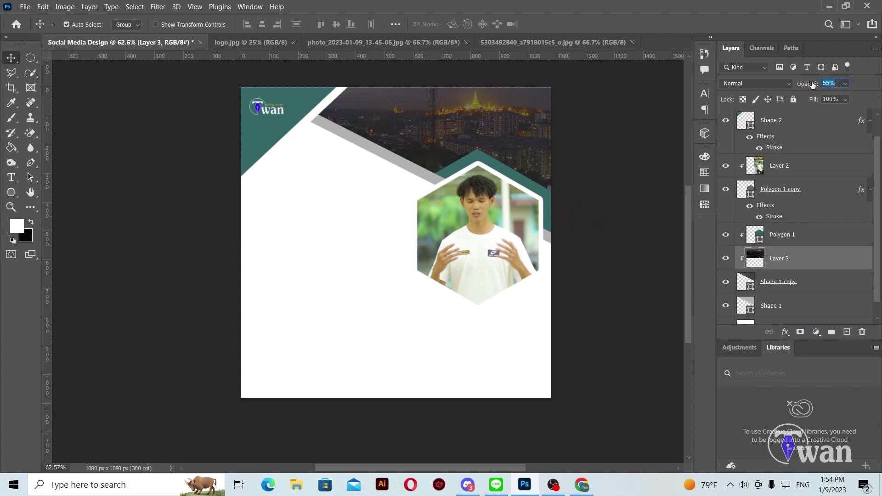
left_click_drag(813, 84, 806, 87)
Undo the Shape 1 copy move and apply another lightness adjustment to the city photo.
left_click_drag(778, 282, 792, 250)
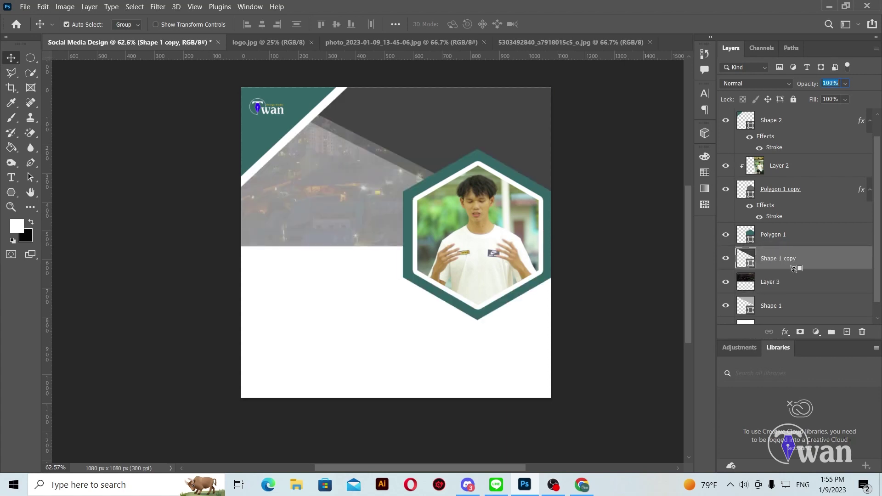
key("ctrl+z")
left_click(503, 142)
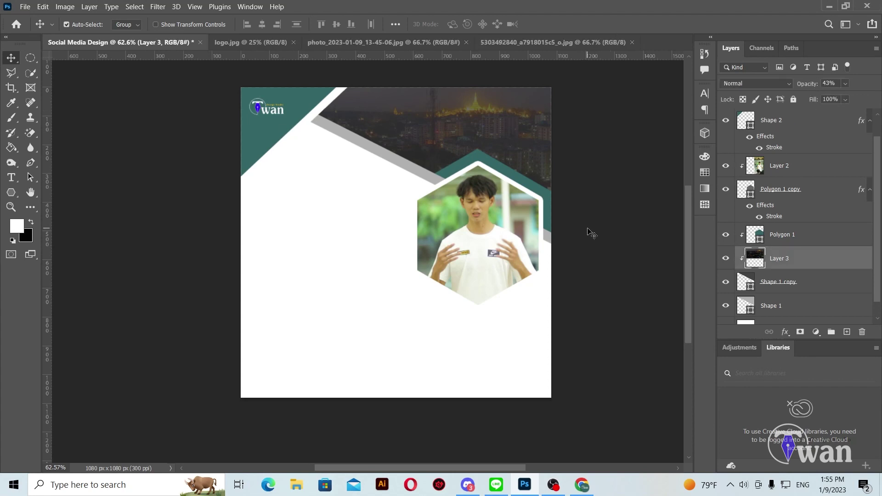
key("ctrl+u")
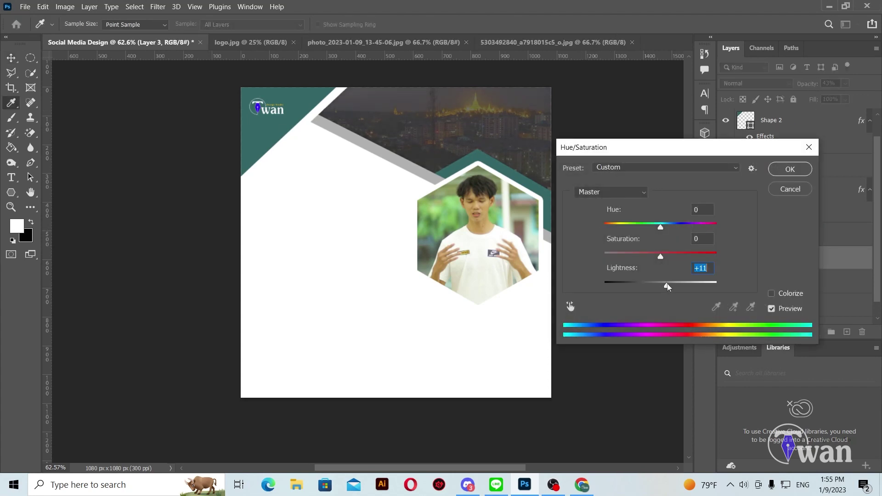
key("Return")
Keep Shape 1 copy 2's blend mode unchanged and raise the city photo's opacity to 43%.
left_click(787, 258)
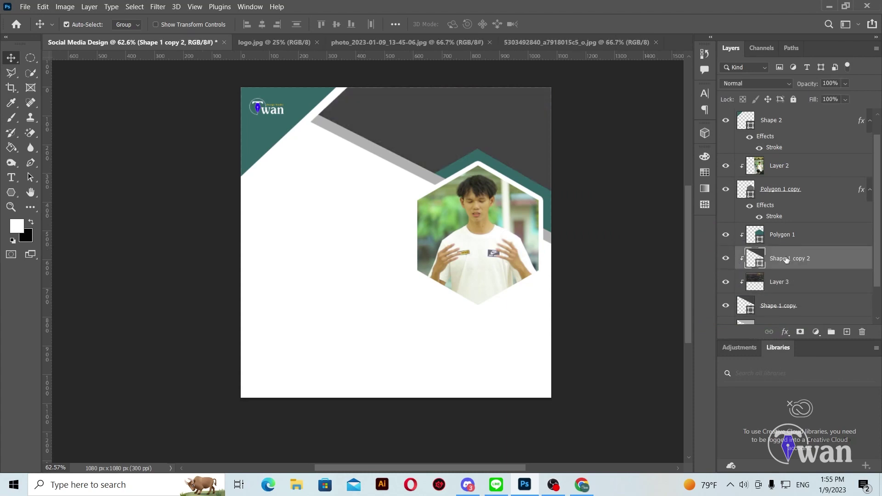
left_click(749, 81)
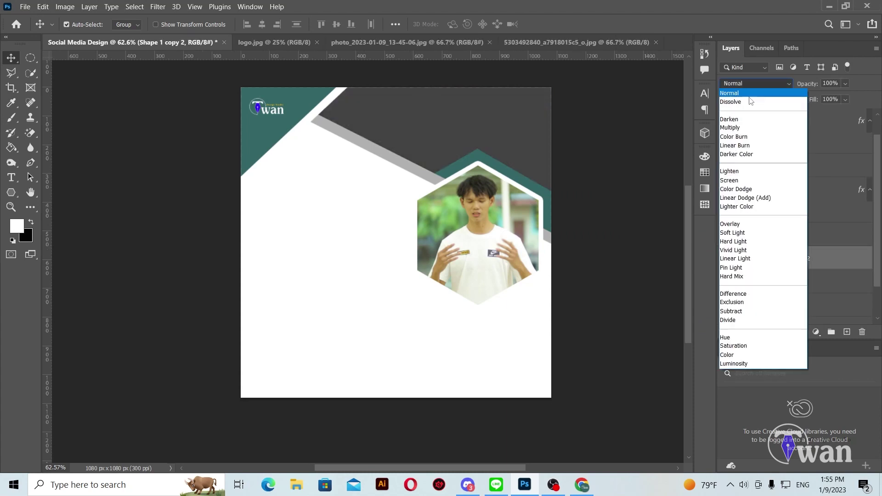
key("Escape")
left_click(767, 284)
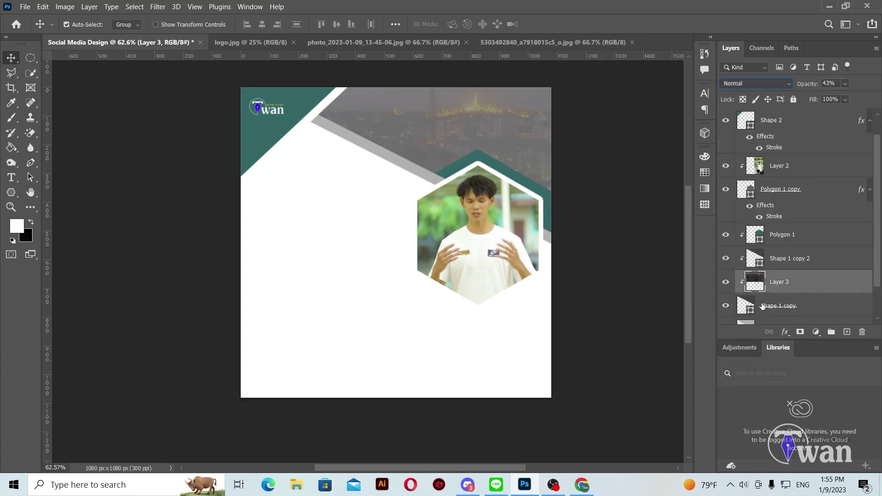
left_click_drag(809, 88, 827, 87)
left_click(612, 169)
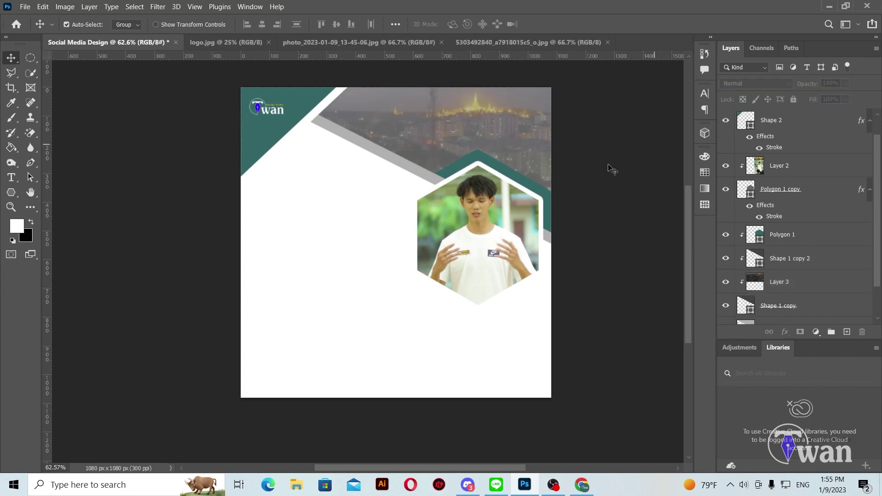
left_click(763, 242)
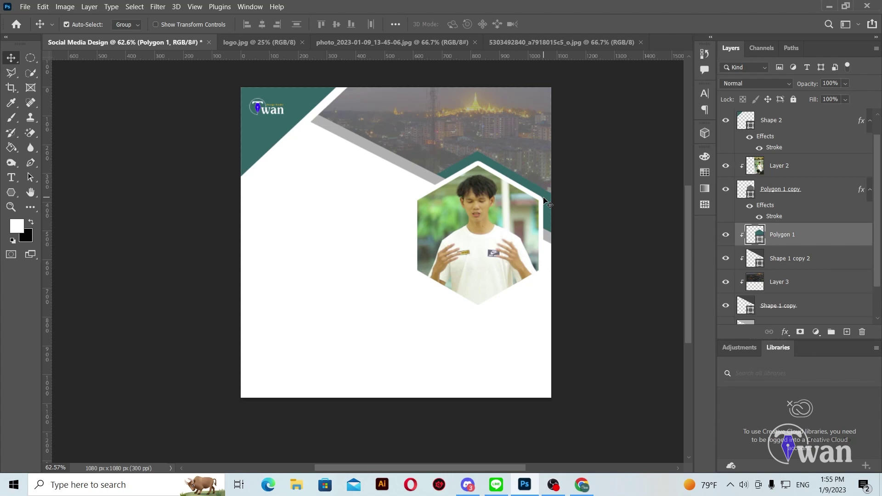
left_click(560, 153)
Reduce the person photo's saturation by 10 with Hue/Saturation.
left_click(470, 227)
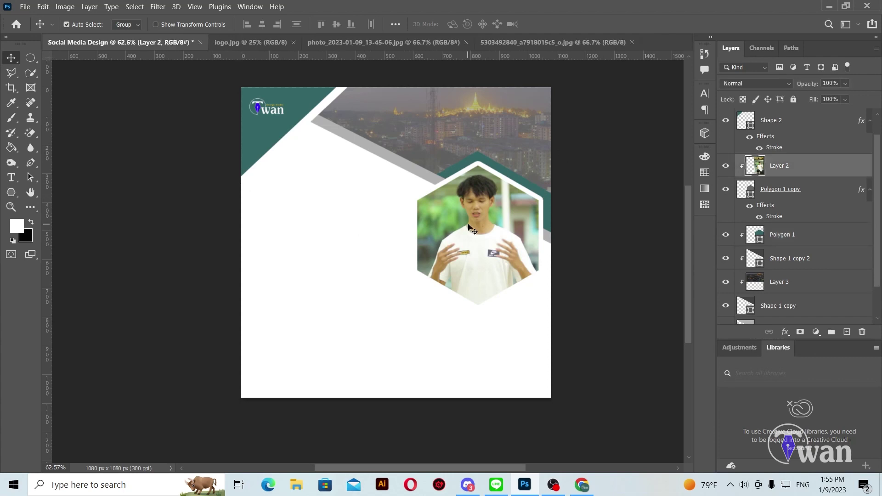
key("ctrl+u")
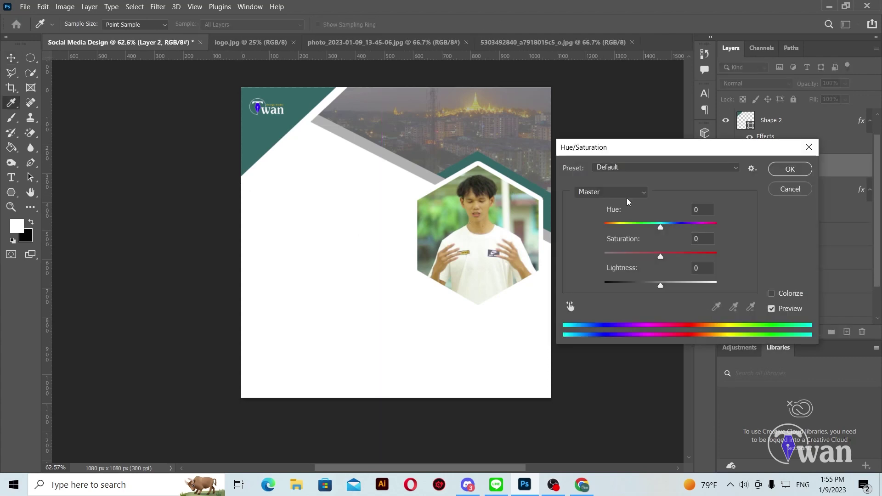
left_click_drag(661, 257, 656, 257)
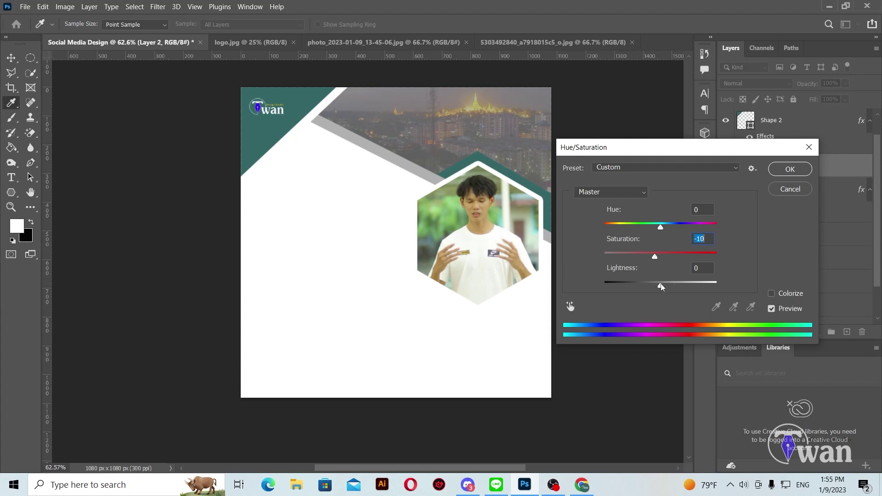
key("Return")
Apply Levels to the person photo with black input 26 and output white 242.
key("ctrl+l")
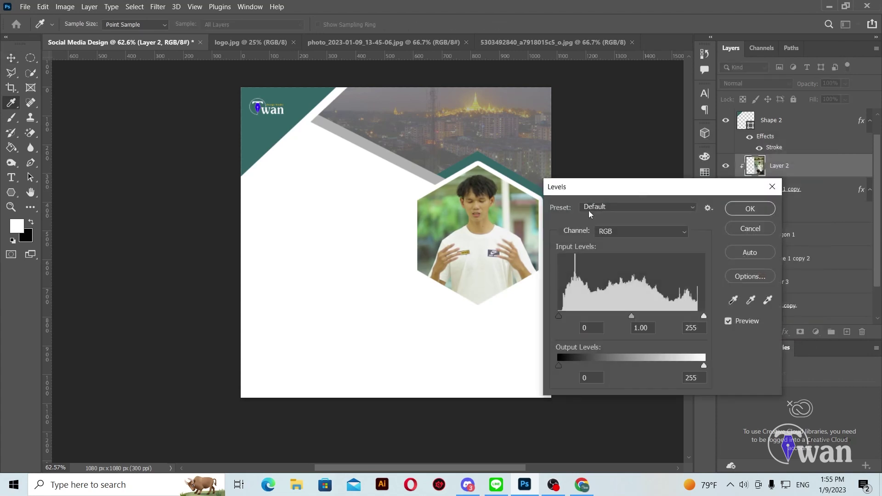
left_click_drag(564, 317, 573, 316)
left_click(703, 315)
left_click_drag(558, 366, 559, 366)
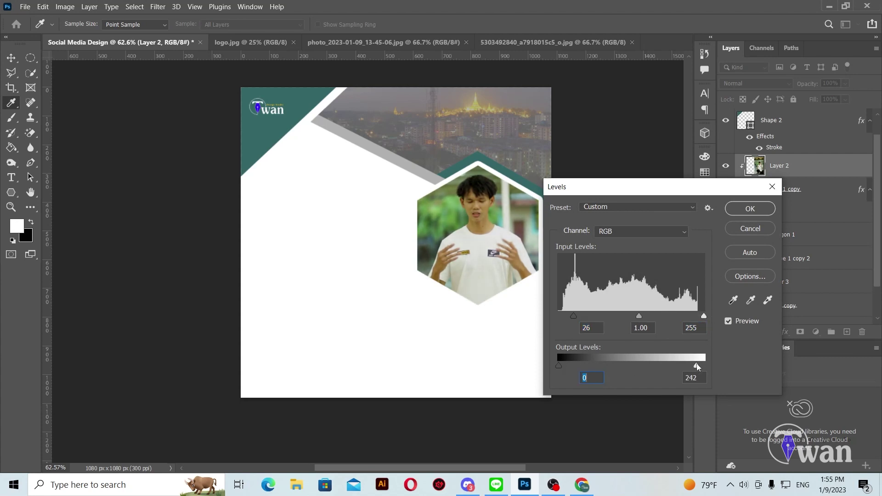
left_click(750, 208)
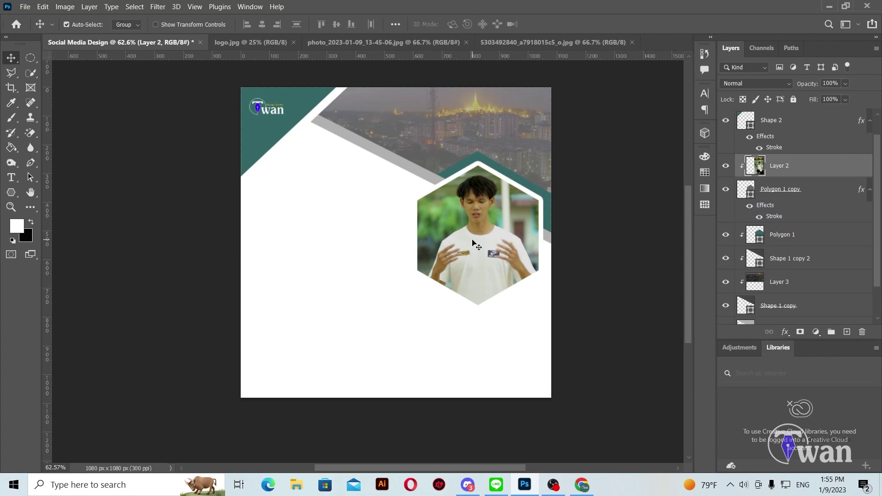
left_click(577, 223)
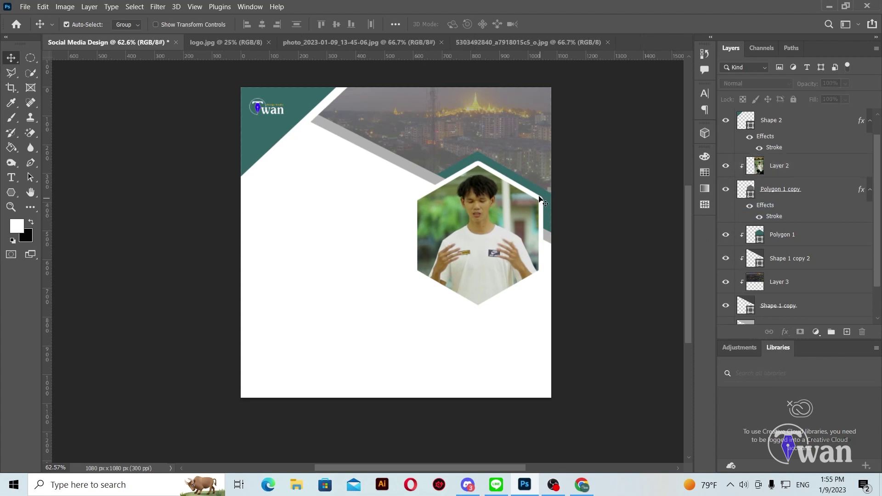
Add a left guide and an 11 pt Lorem Ipsum text block beside it.
left_click_drag(48, 200, 249, 173)
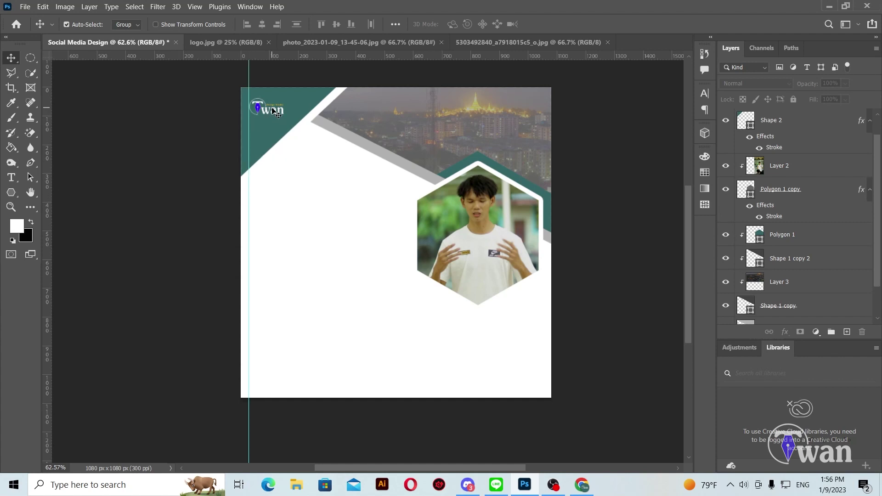
key("ctrl+shift+alt+n")
key("t")
left_click(288, 246)
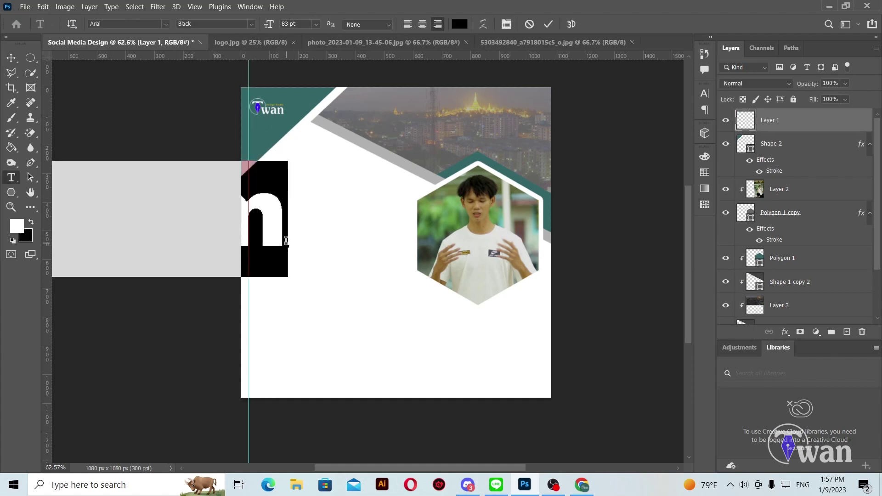
left_click_drag(282, 24, 241, 13)
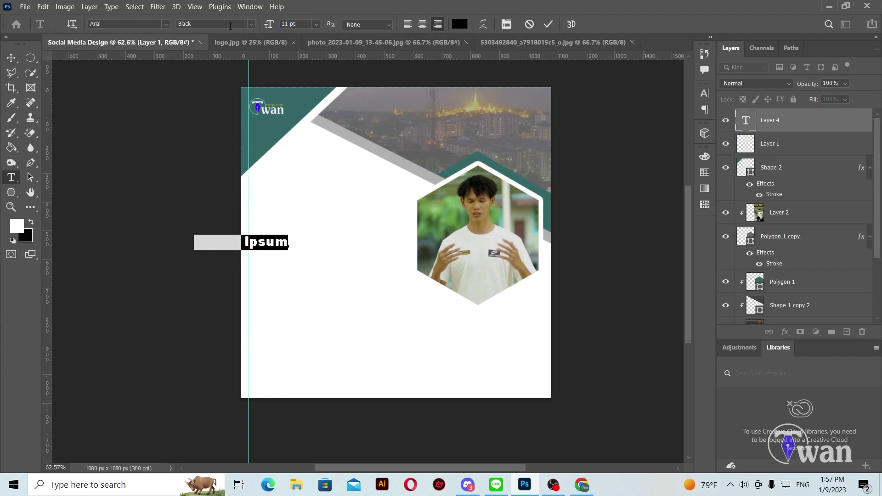
key("ctrl+Return")
key("v")
left_click_drag(271, 248, 323, 215)
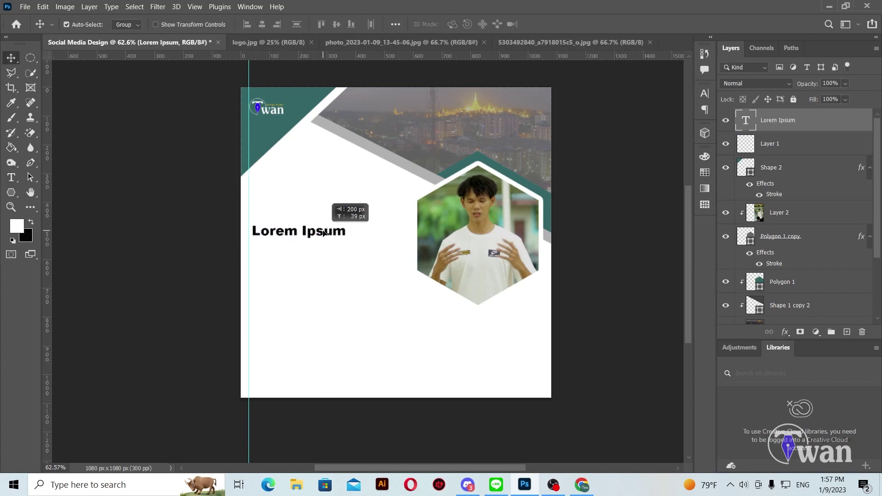
Replace the placeholder with TWAN and place a copy of the line below it.
double_click(323, 215)
key("ctrl+a")
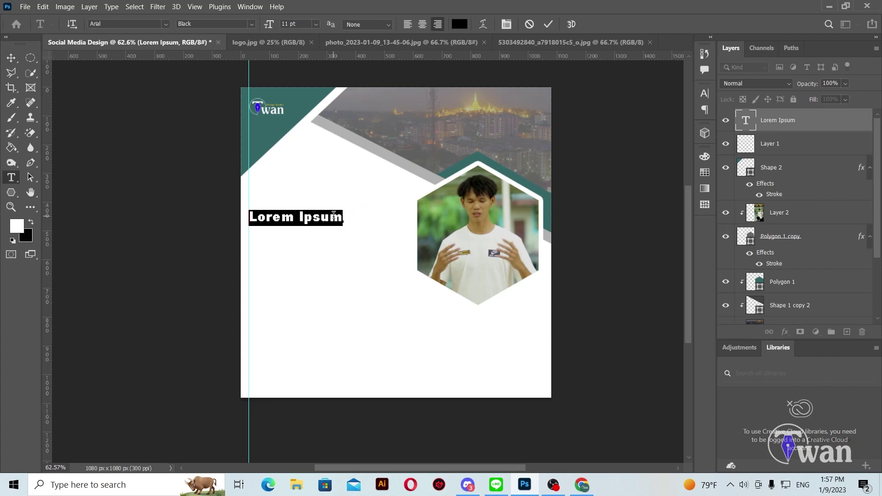
key("BackSpace")
type("A")
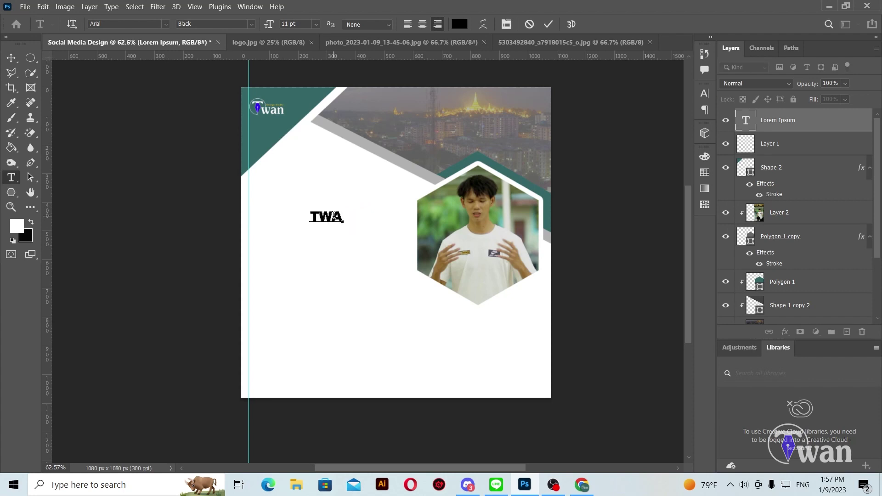
type("N")
left_click(550, 25)
key("v")
mouse_move(330, 217)
left_mouse_down()
mouse_move(280, 205)
mouse_move(276, 225)
left_mouse_up()
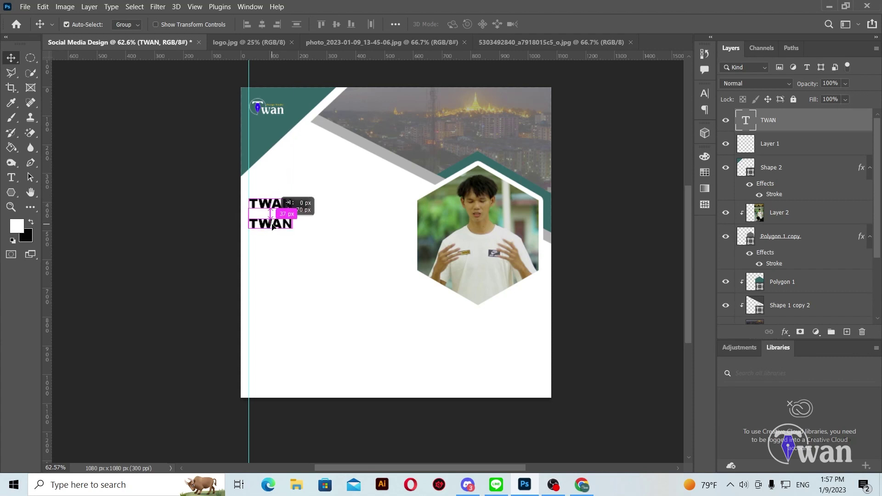
Retype the copied lines as GRAPHIC and DESIGN AGENCY, setting DESIGN AGENCY in Arial Regular.
double_click(276, 224)
type("GN AGENCY")
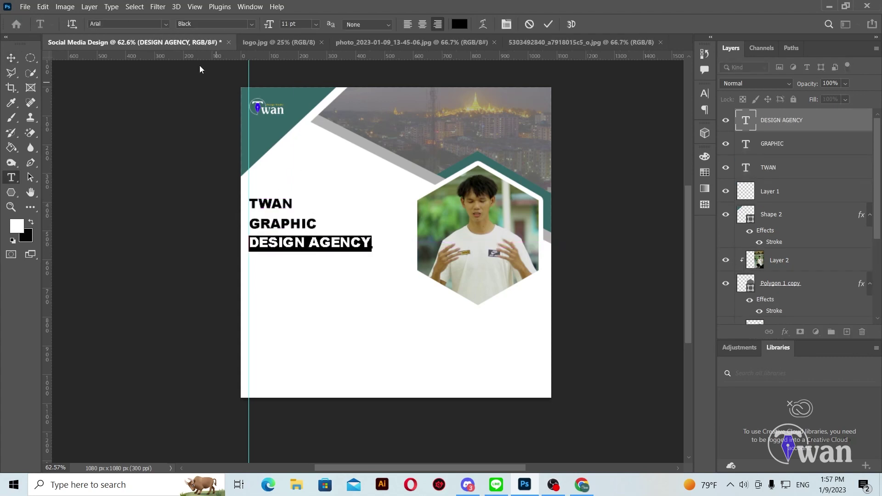
left_click(506, 24)
left_click(619, 110)
type("a")
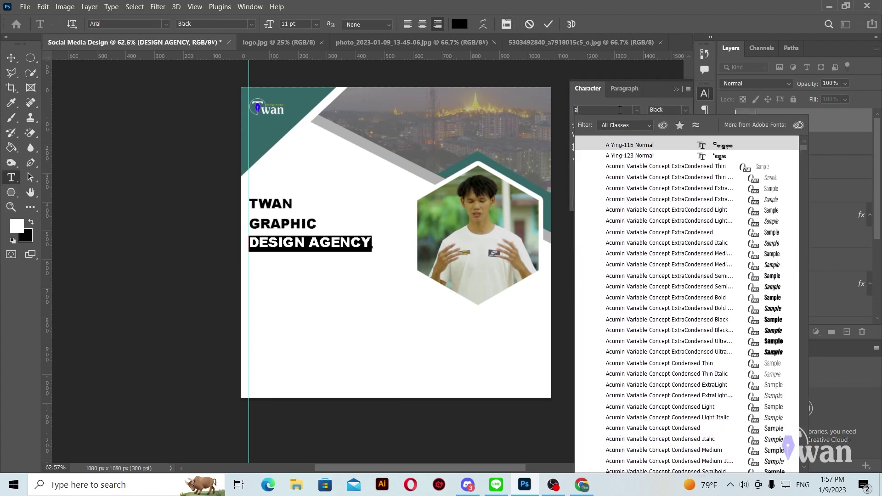
type("rial")
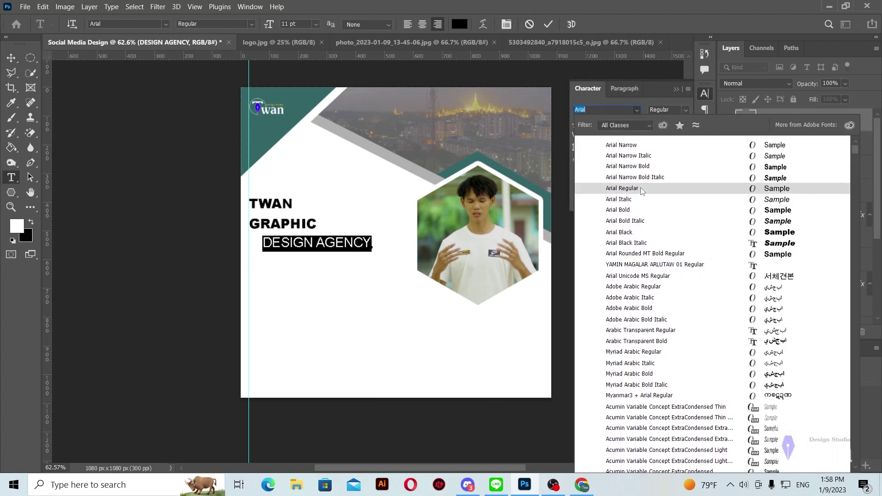
left_click(641, 188)
key("ctrl+Return")
key("v")
left_click_drag(340, 244, 327, 244)
Enlarge GRAPHIC, realign it to the guide and nudge the title lines into place.
left_click(279, 224)
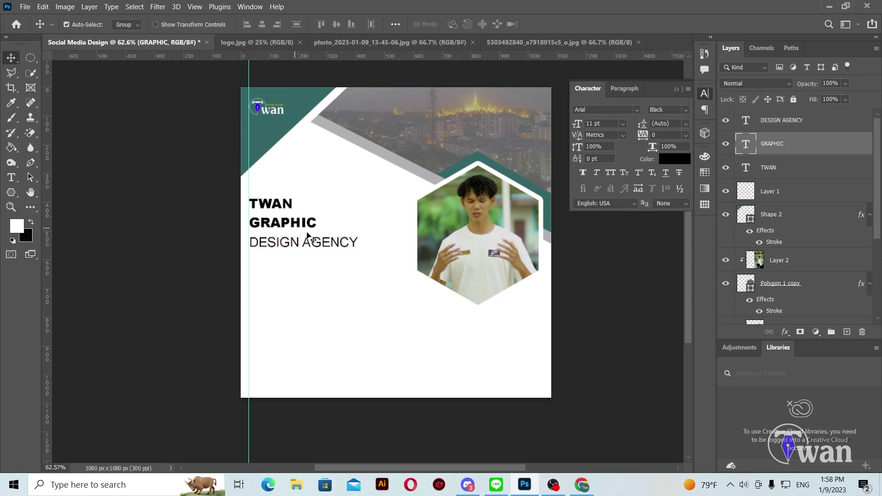
key("ctrl+t")
left_click_drag(249, 223, 231, 223)
left_click_drag(305, 225, 339, 226)
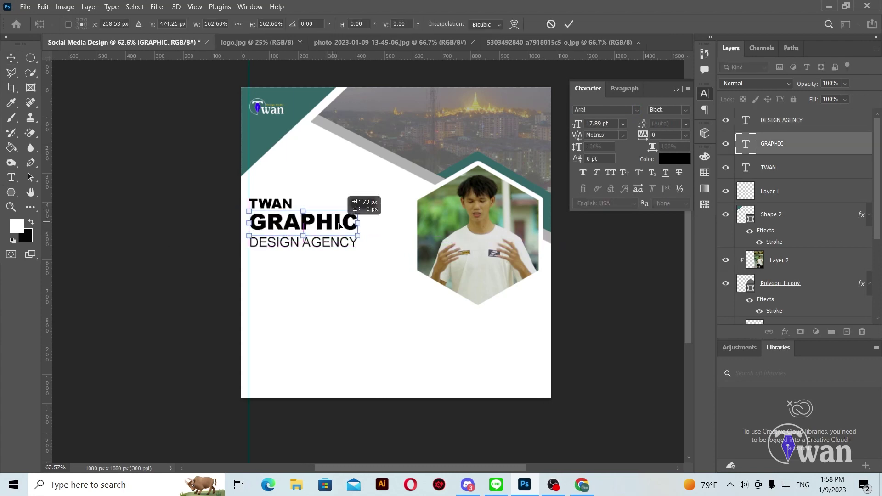
left_click(568, 24)
mouse_move(290, 203)
left_mouse_down()
mouse_move(278, 221)
mouse_move(288, 251)
mouse_move(262, 148)
left_mouse_up()
scroll(276, 198, "up", 2)
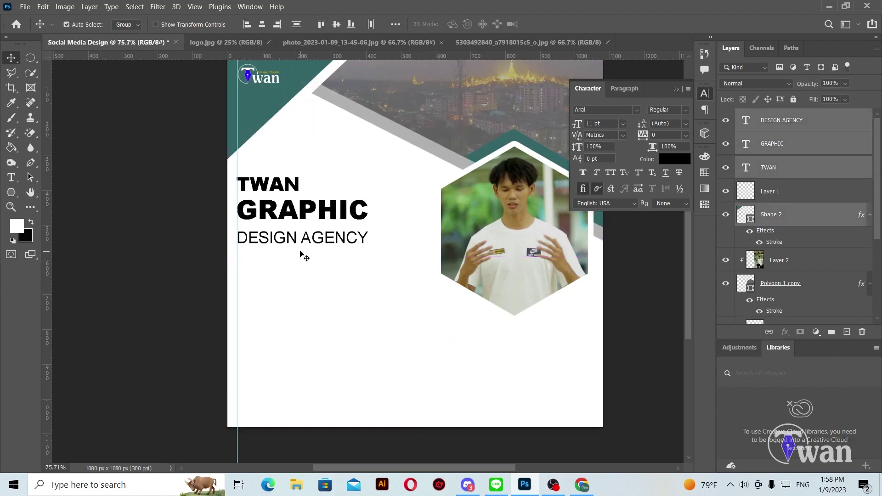
left_click_drag(291, 221, 290, 220)
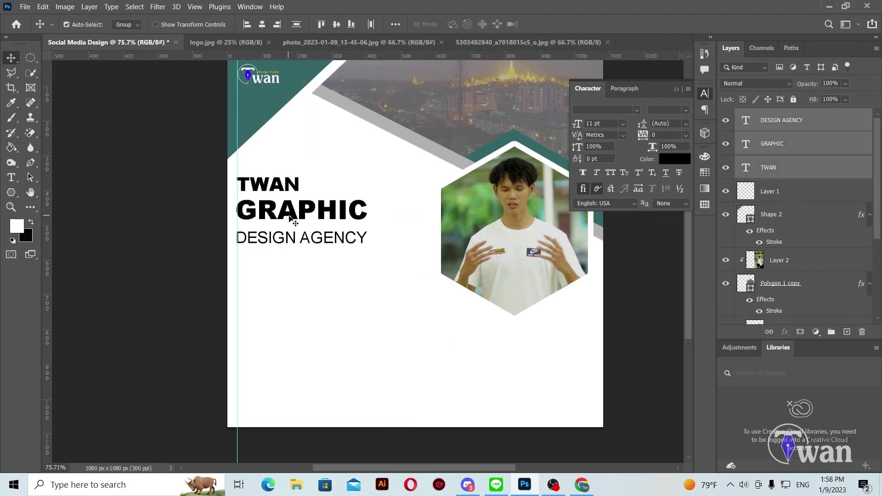
Change the TWAN line's font to Cooper Std Black.
left_click(272, 186)
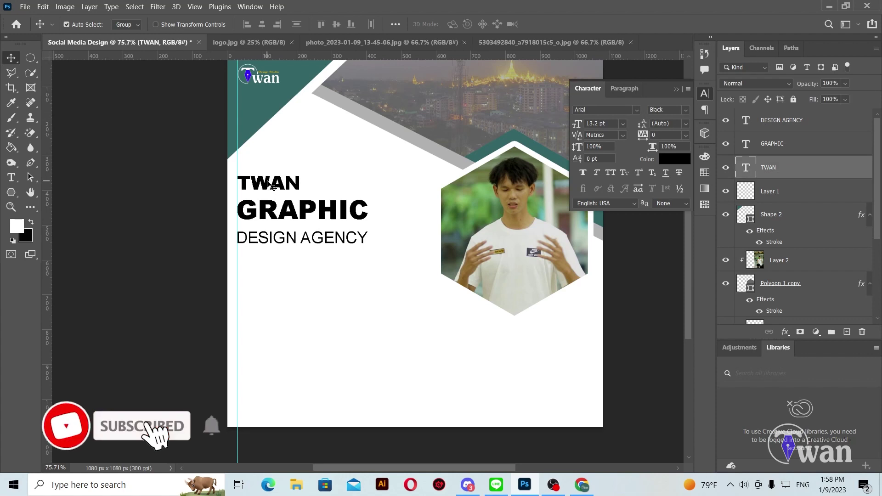
double_click(272, 186)
left_click(637, 109)
scroll(710, 312, "down", 5)
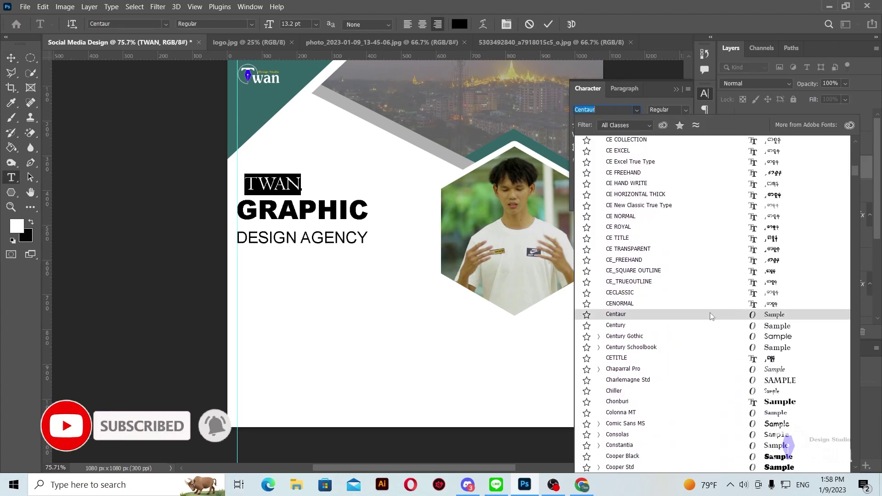
scroll(696, 418, "down", 1)
left_click(697, 420)
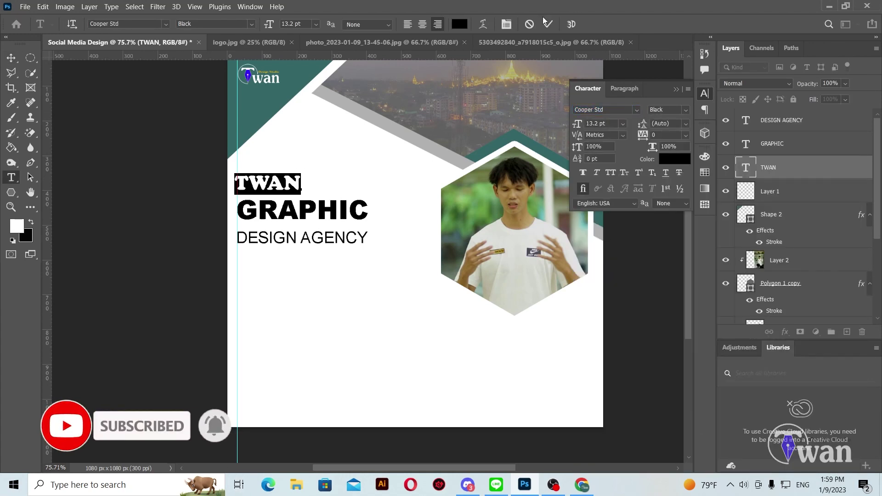
left_click(546, 24)
key("v")
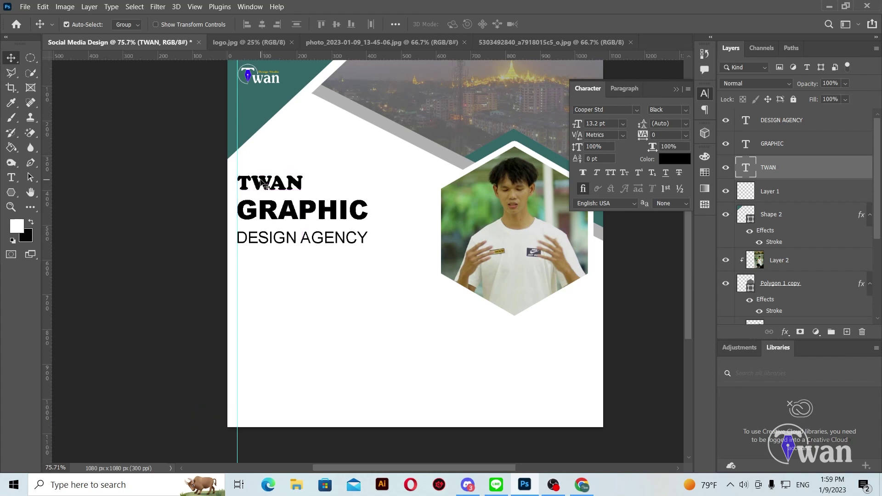
left_click(268, 238)
Brighten the person photo with Levels white input 221, discarding a trial Hue/Saturation change.
scroll(329, 252, "right", 5)
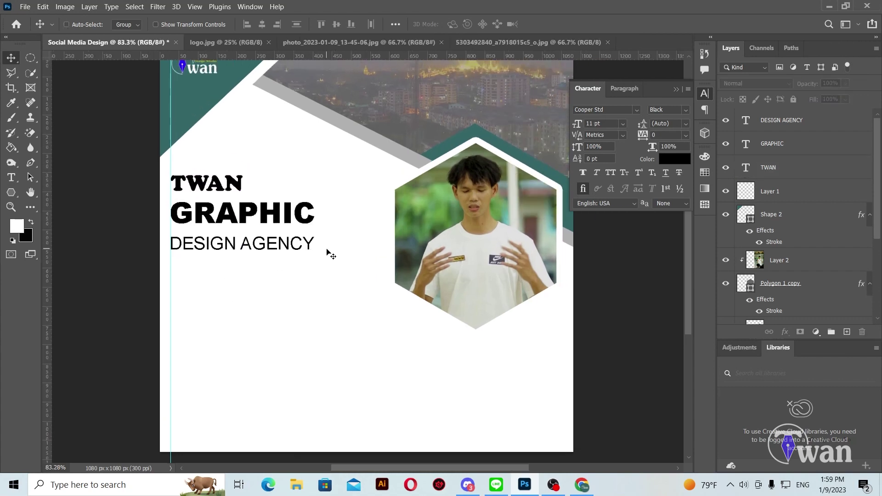
left_click(420, 251)
key("ctrl+u")
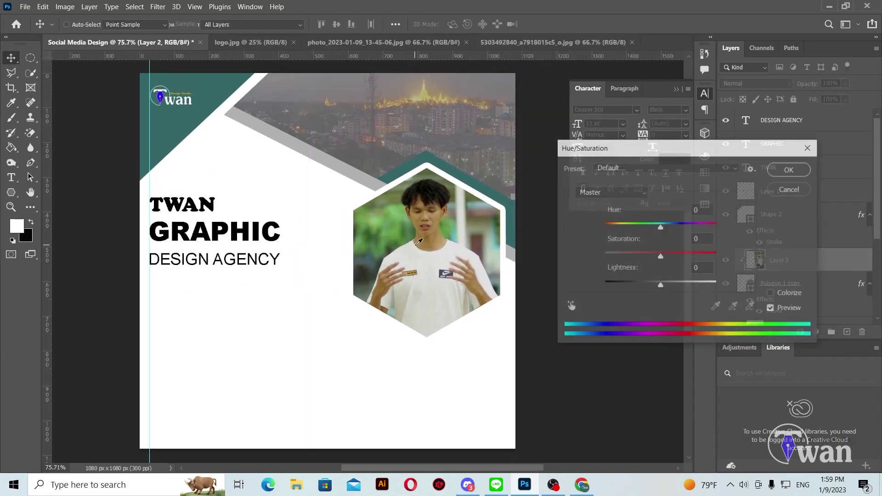
left_click_drag(661, 285, 669, 286)
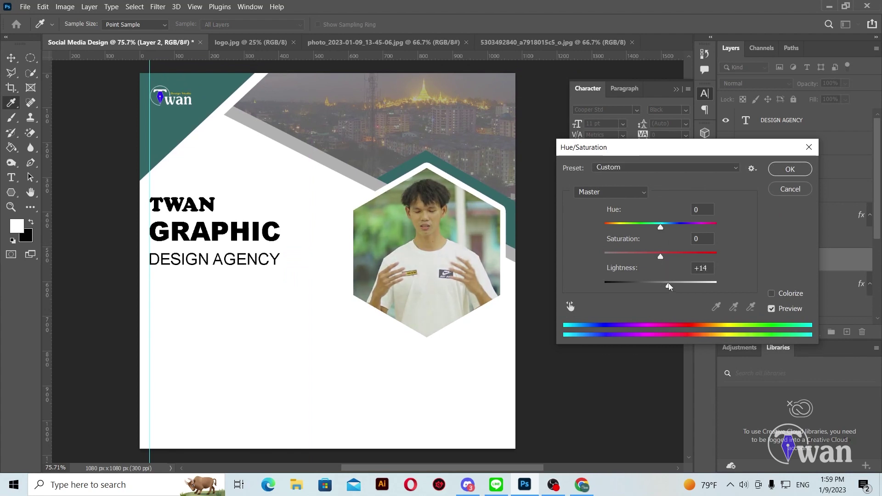
left_click(808, 147)
key("ctrl+l")
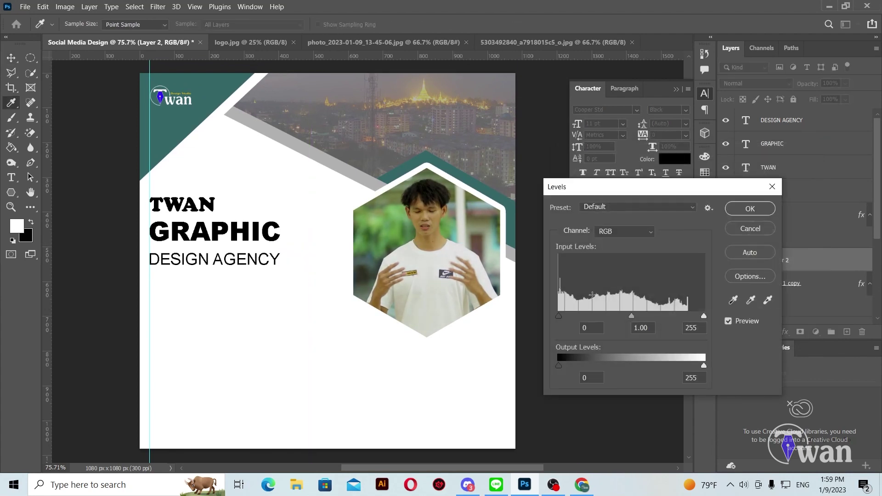
left_click_drag(559, 316, 543, 316)
left_click_drag(704, 318, 683, 317)
left_click(749, 208)
left_click(51, 86)
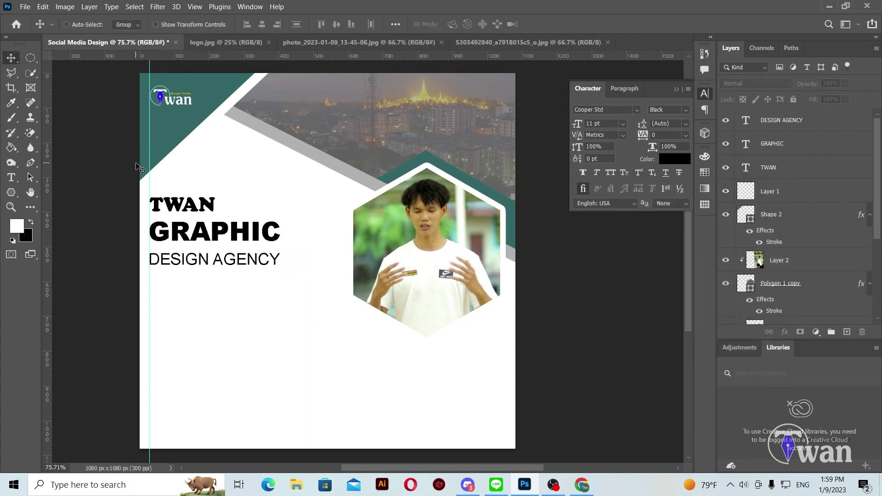
scroll(138, 166, "down", 1)
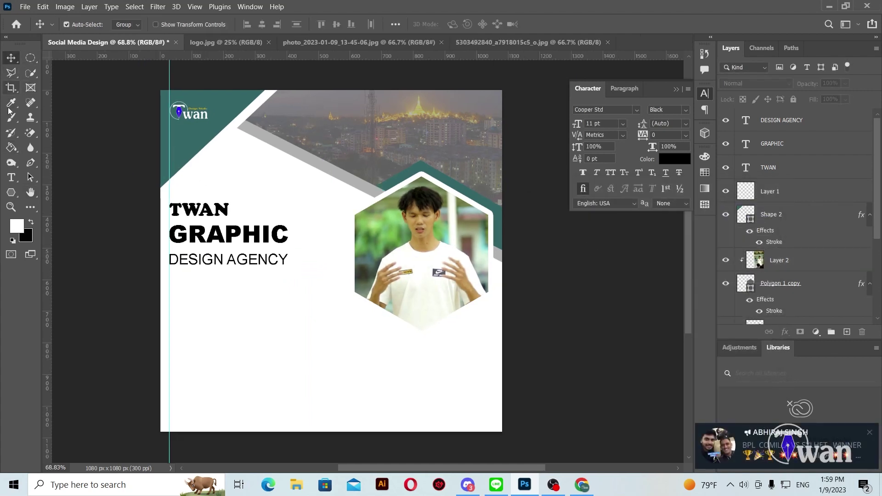
Draw a thin rectangle under DESIGN AGENCY and sample the band's teal as foreground colour.
right_click(11, 192)
left_click(51, 193)
left_click_drag(172, 272, 242, 274)
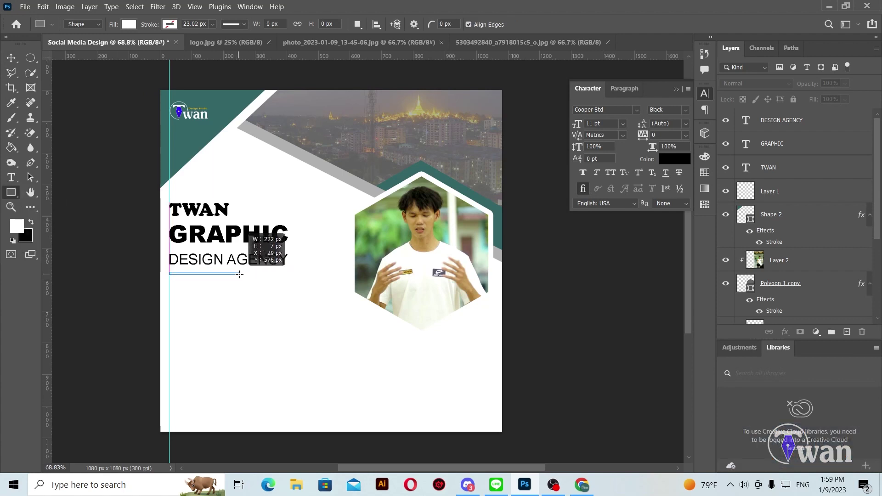
left_click_drag(242, 274, 243, 276)
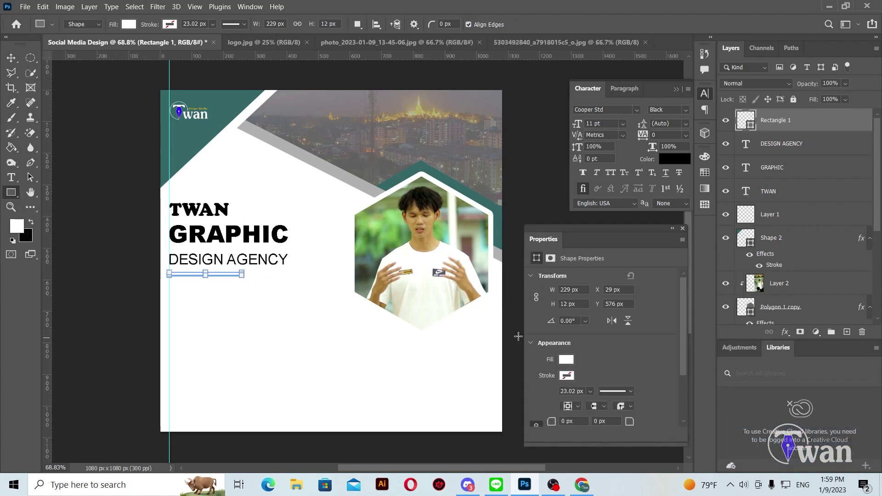
left_click(16, 228)
left_click(226, 103)
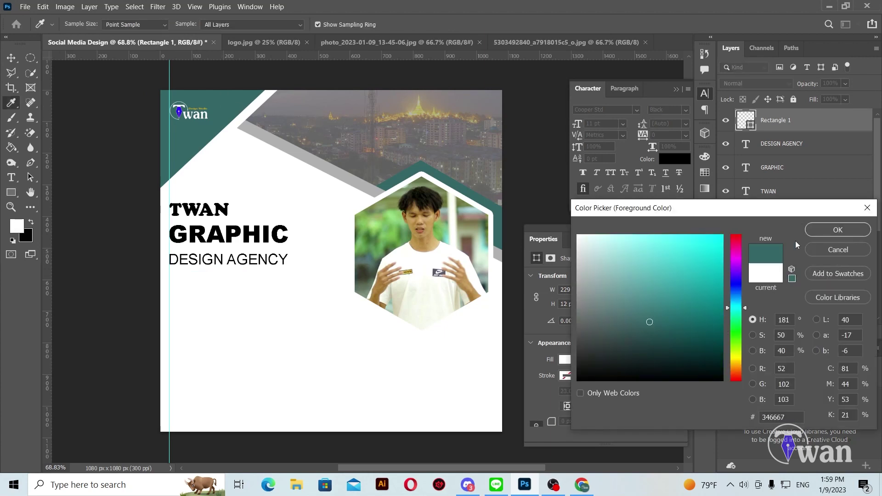
left_click(821, 230)
Fill the new bar with teal, leaving its stroke unchanged.
left_click(124, 24)
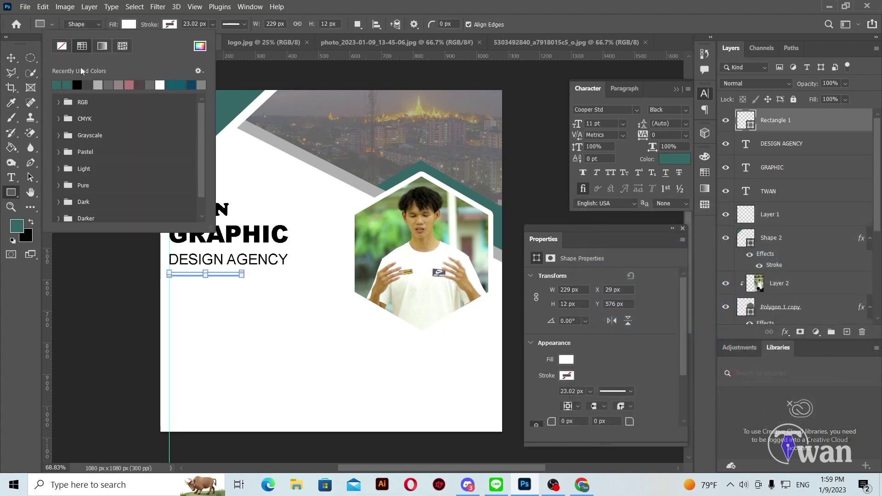
left_click(49, 83)
left_click(168, 25)
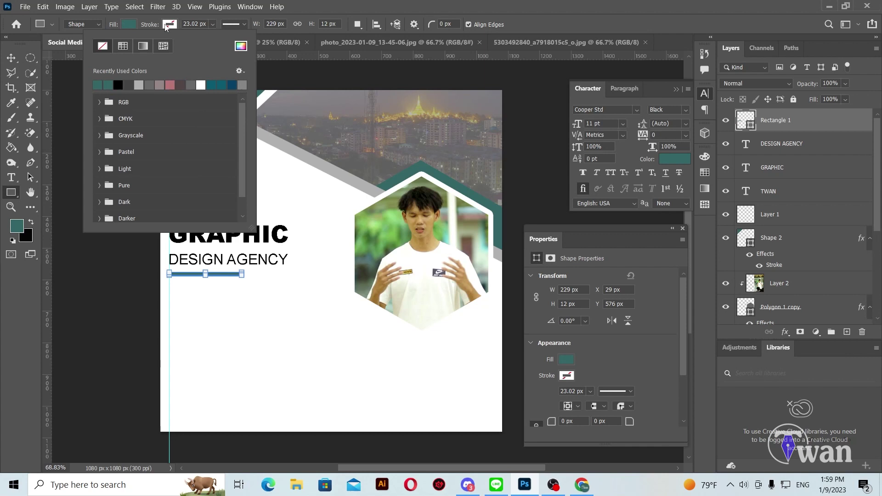
left_click(53, 54)
left_click(205, 274)
key("Escape")
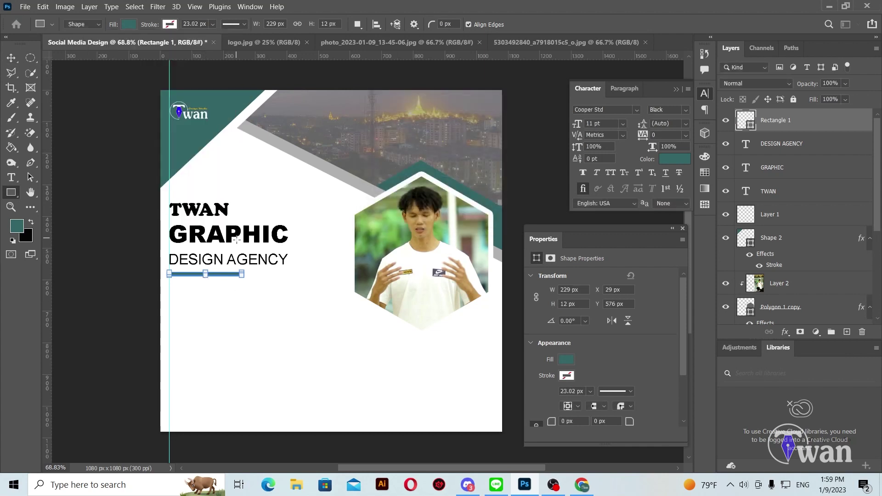
Shrink the teal underline bar to 7 px high.
scroll(229, 256, "up", 1)
left_click(11, 58)
scroll(193, 280, "up", 1)
scroll(205, 282, "up", 1)
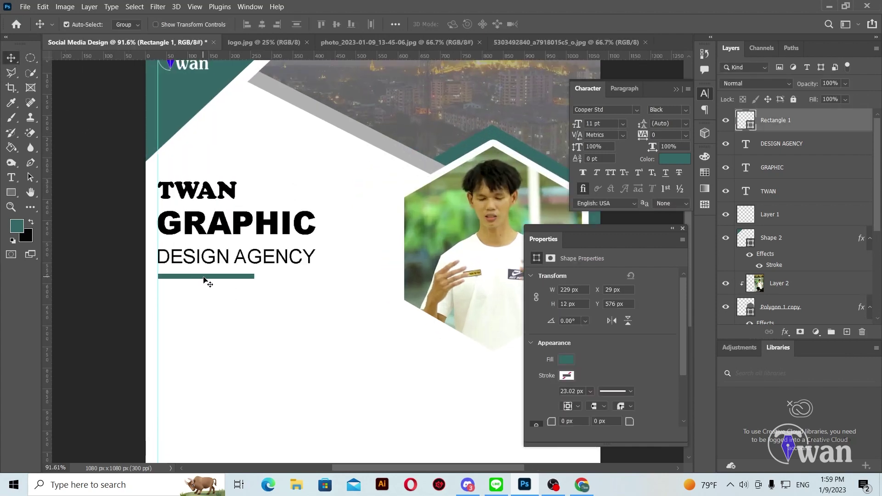
key("ctrl+t")
left_click_drag(206, 276, 205, 274)
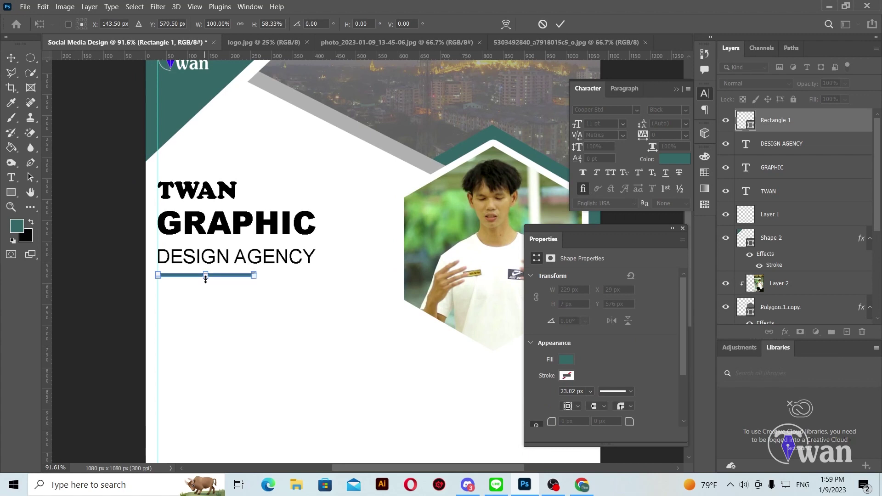
left_click(560, 24)
left_click(322, 278)
scroll(312, 285, "down", 1)
scroll(311, 289, "down", 1)
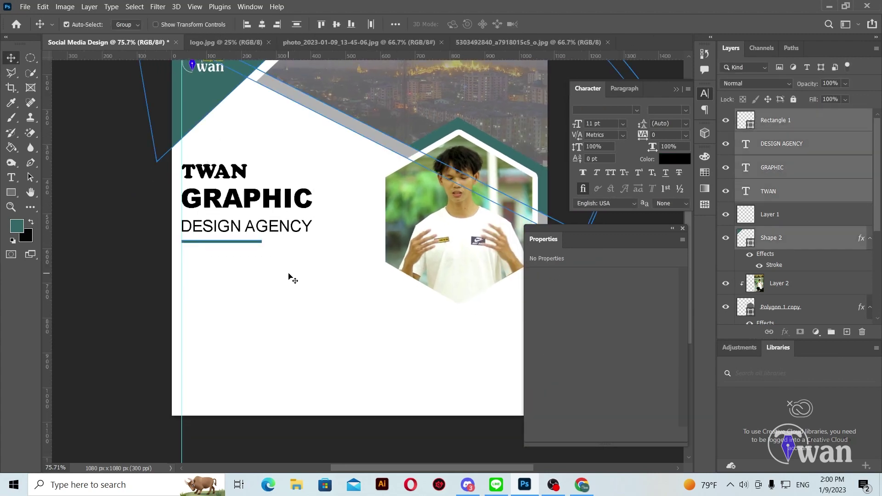
Select the teal bar together with the TWAN, GRAPHIC and DESIGN AGENCY layers.
left_click(232, 242)
left_click(239, 227, "shift")
left_click(232, 197, "shift")
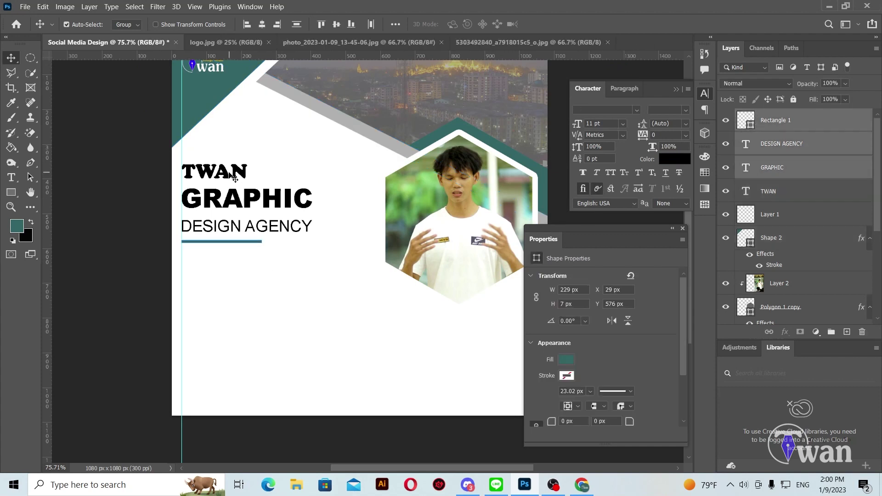
left_click(225, 177, "shift")
left_click_drag(225, 179, 225, 174)
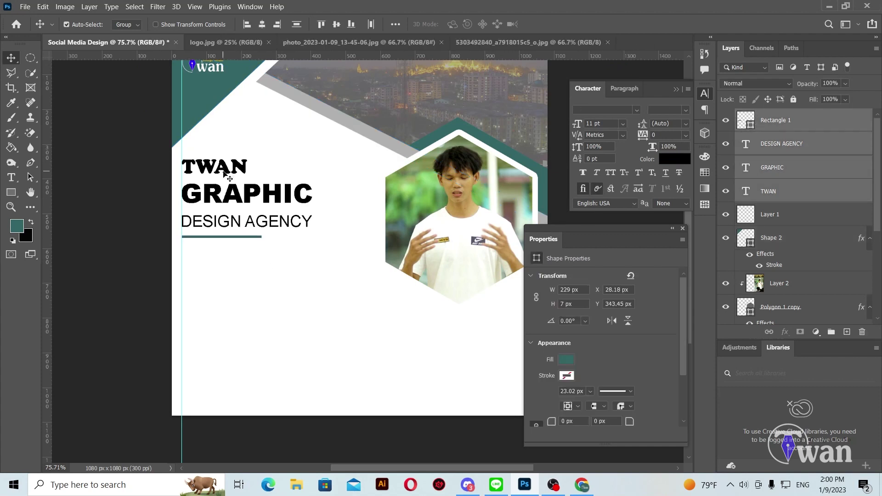
Scale the title block and bar to about 118%, keeping them at the left.
key("ctrl+t")
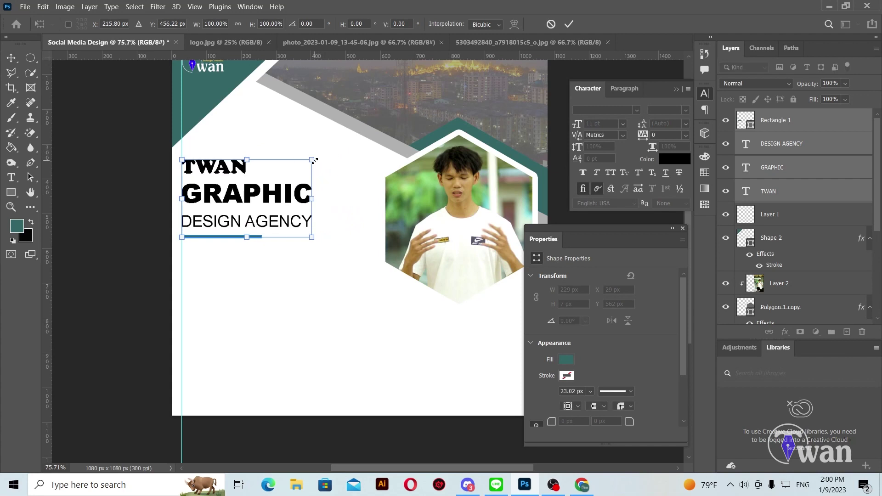
left_click_drag(315, 157, 329, 149)
left_click_drag(277, 186, 295, 189)
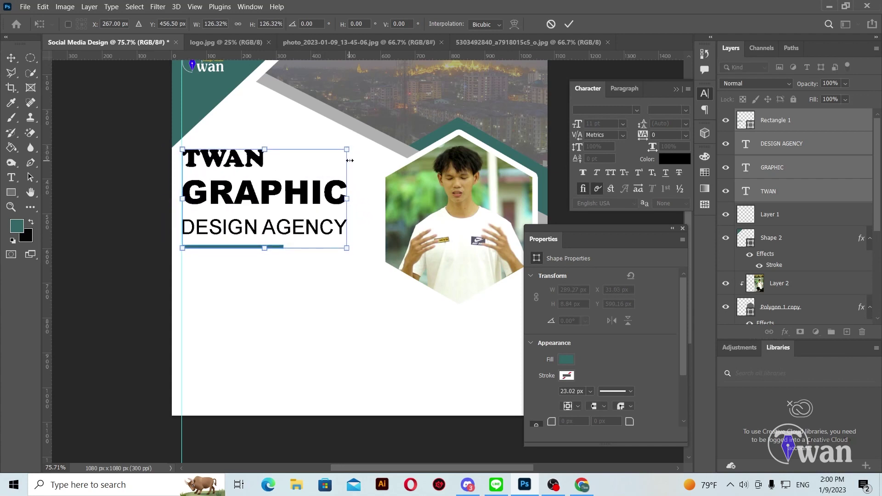
left_click_drag(346, 152, 337, 156)
left_click_drag(273, 190, 268, 186)
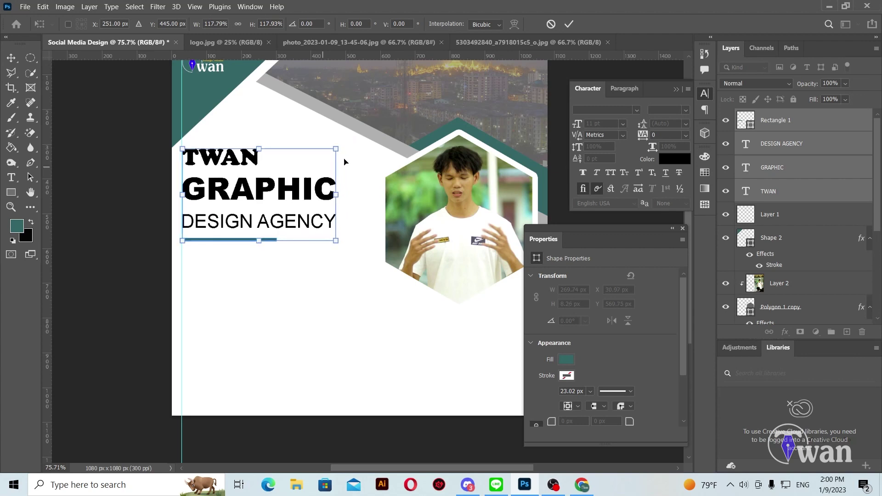
left_click(570, 24)
left_click(776, 283)
Enlarge the person photo and its hexagons to about 113%, shifting them slightly left.
scroll(777, 276, "down", 1)
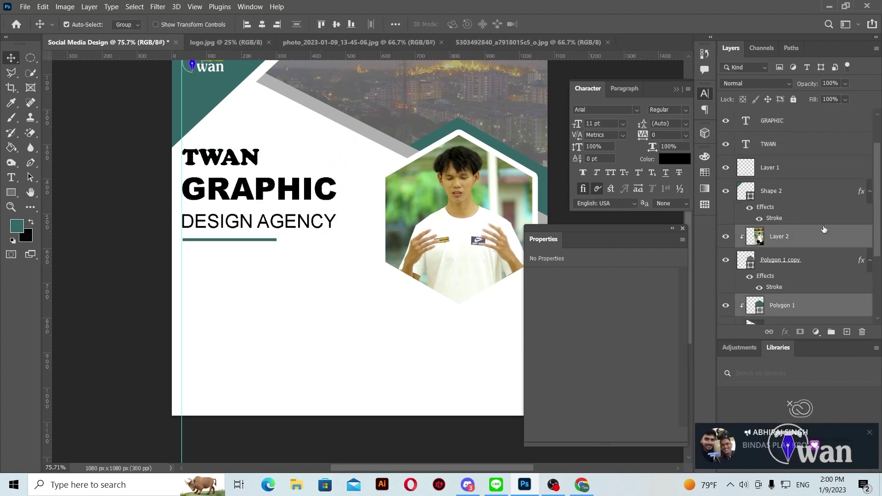
left_click(786, 237, "ctrl")
key("ctrl+t")
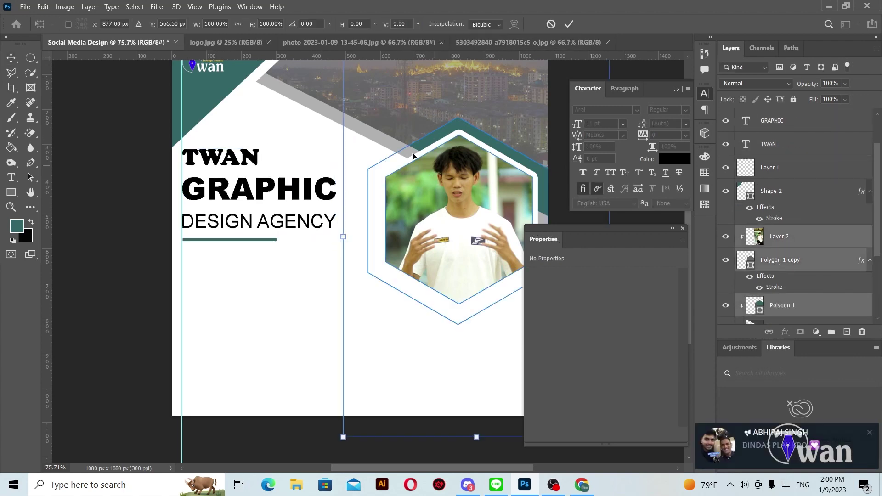
scroll(382, 276, "down", 2)
left_click_drag(352, 396, 339, 416)
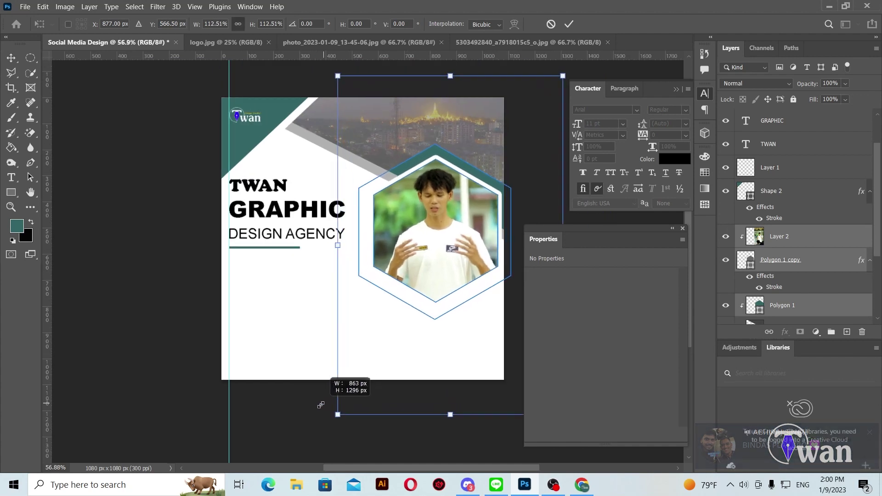
left_click_drag(457, 249, 449, 249)
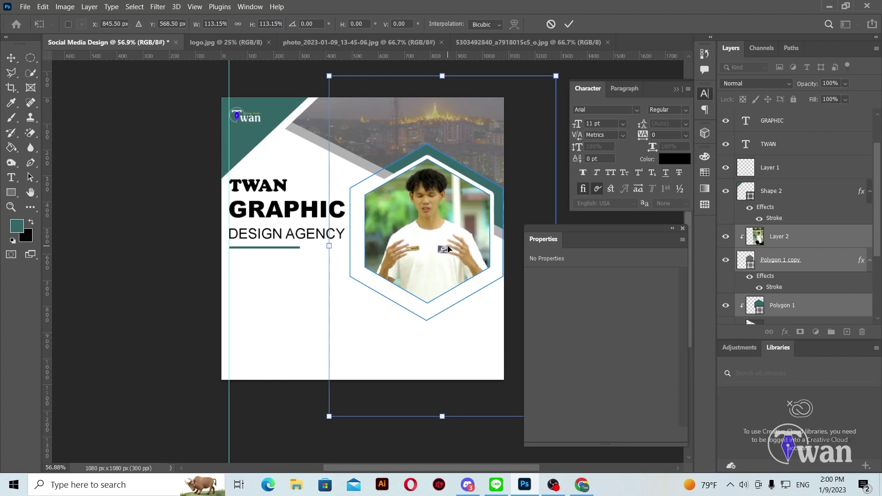
left_click(569, 24)
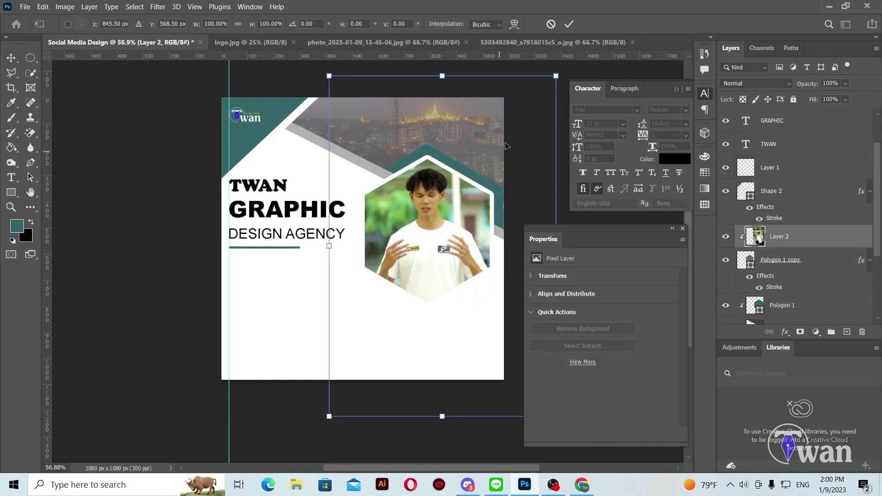
scroll(439, 234, "down", 1)
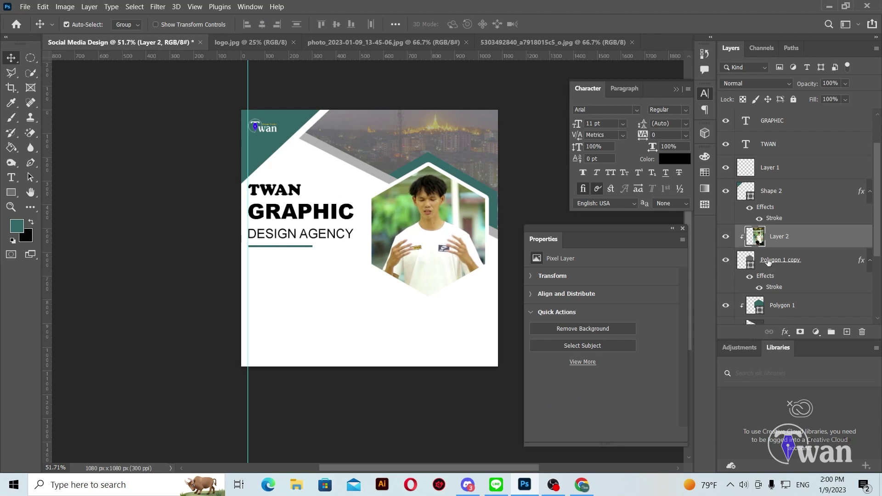
left_click(519, 202)
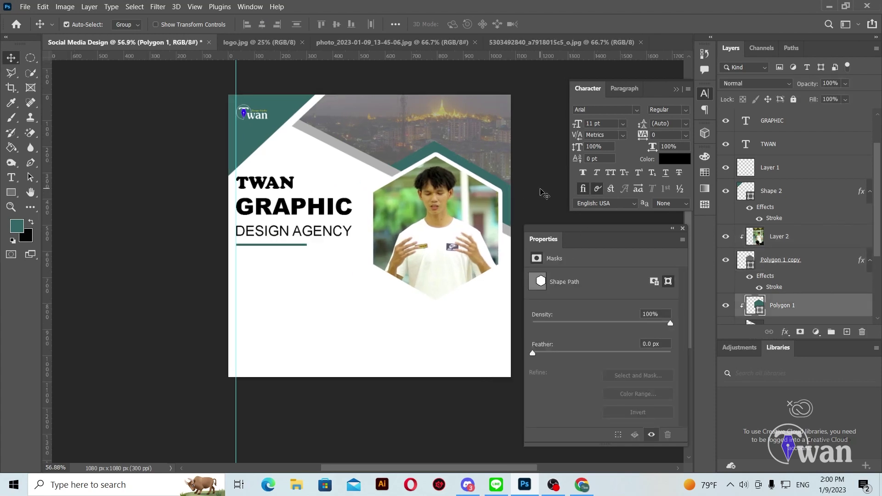
left_click(545, 194)
Recolour the Polygon 1 hexagon fill to lighter teal #448182.
scroll(396, 206, "up", 1)
left_click(432, 146)
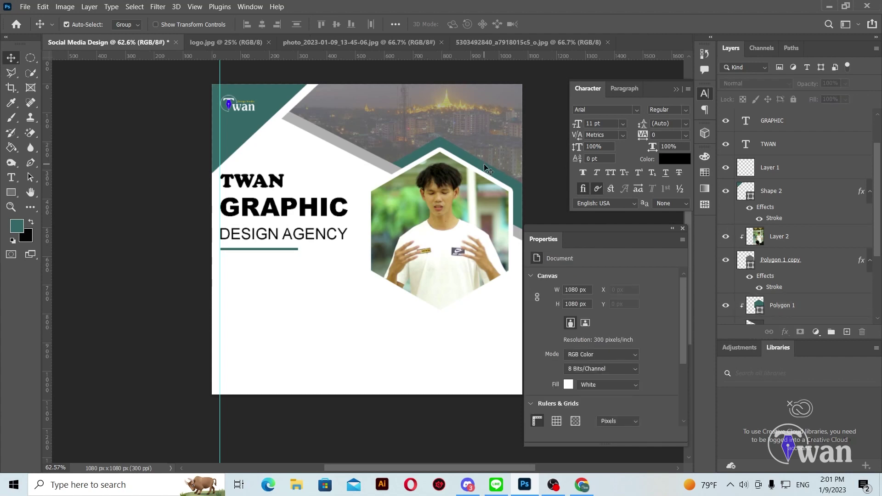
double_click(755, 305)
left_click(648, 305)
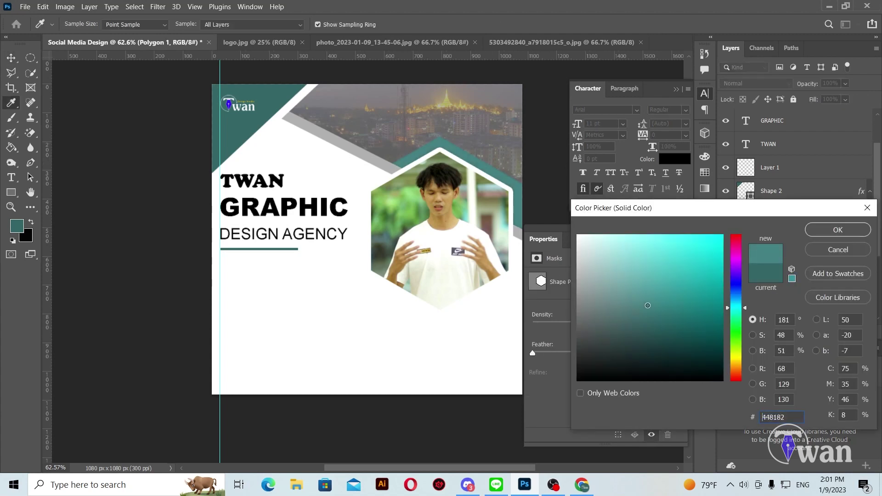
left_click(838, 230)
left_click(145, 134)
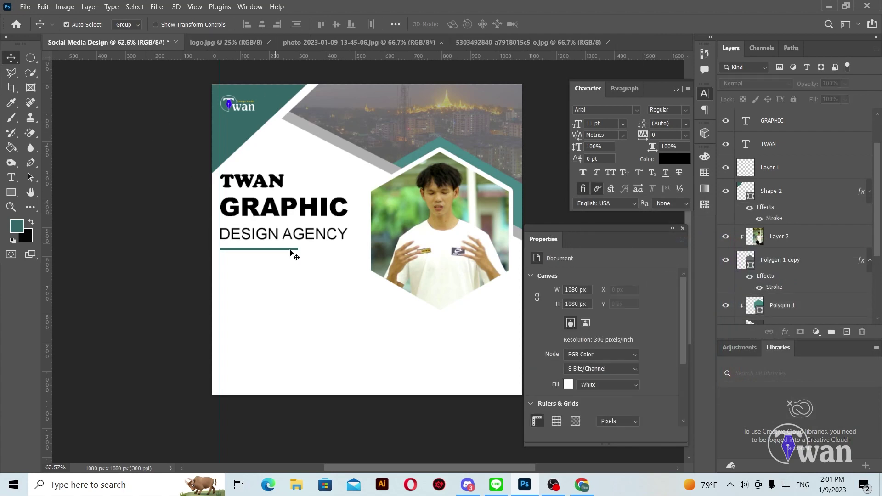
left_click(236, 250)
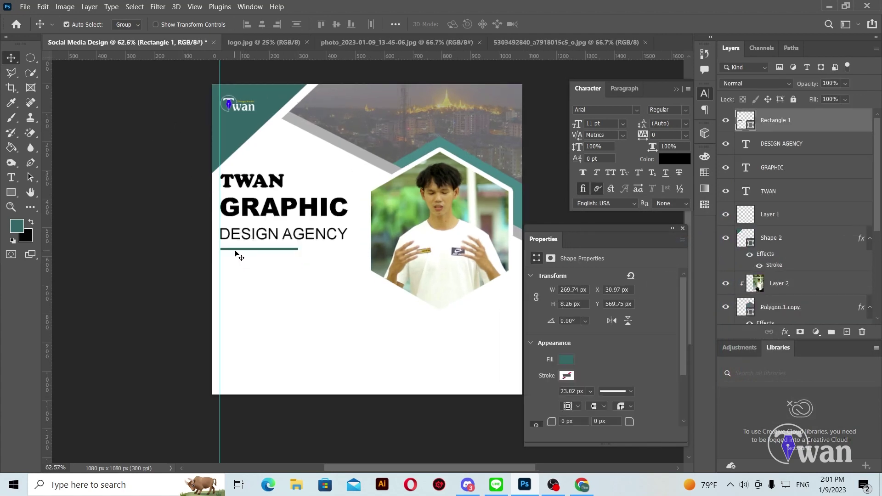
left_click(169, 211)
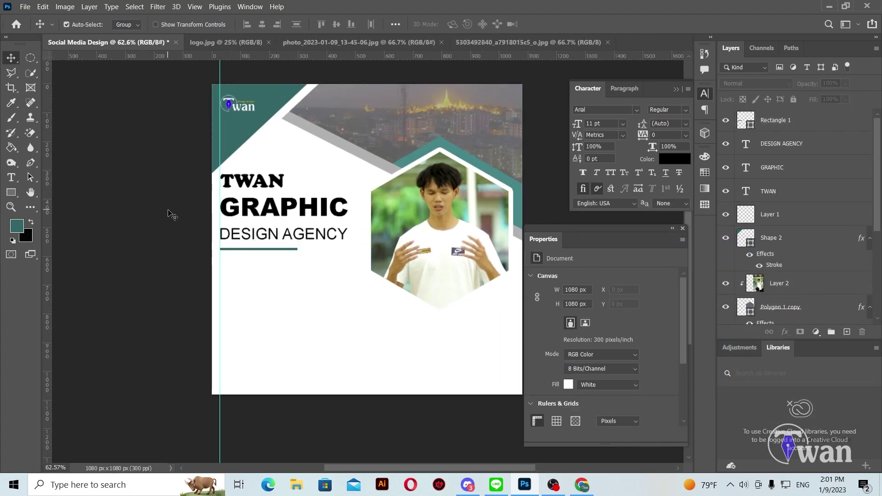
Scale the Layer 1 Twan logo to about 133% and shift it up-right within the teal corner.
left_click(235, 110)
key("ctrl+t")
left_click_drag(254, 86, 275, 74)
left_click_drag(251, 108, 258, 106)
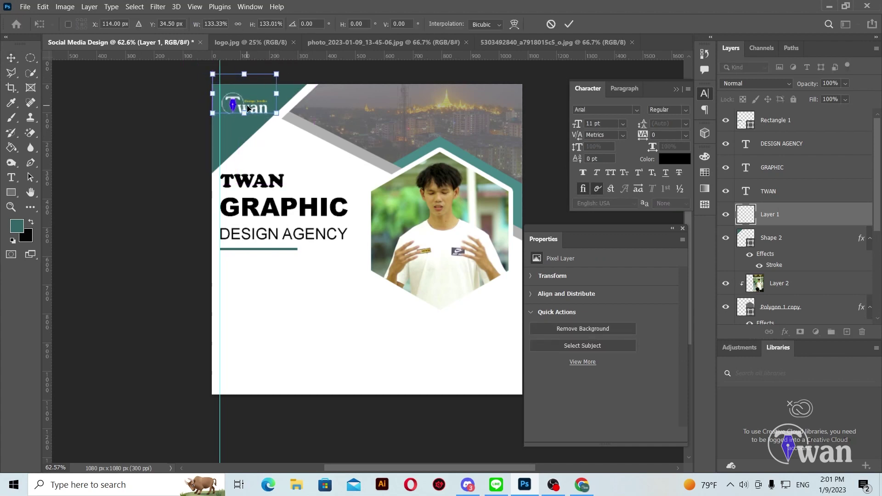
key("Return")
left_click(164, 174)
scroll(251, 230, "down", 1)
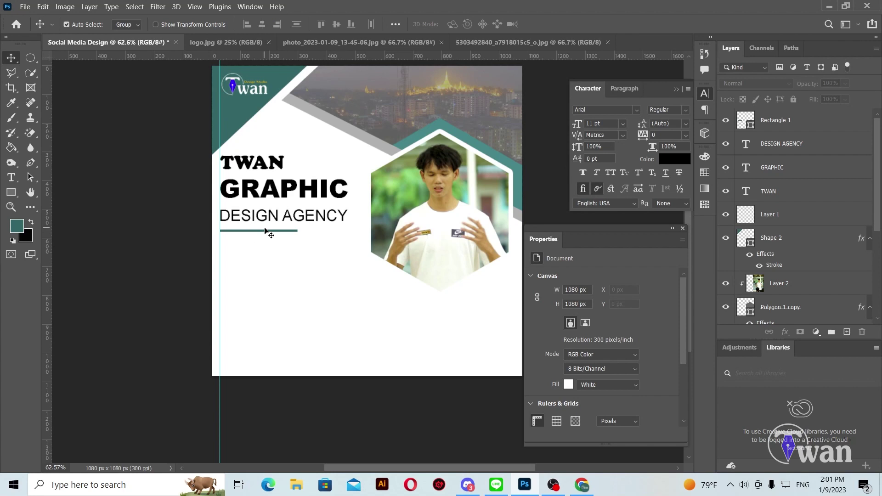
scroll(248, 221, "up", 1)
Add a 6 pt text layer below the title and set its font to W07Art House.
key("t")
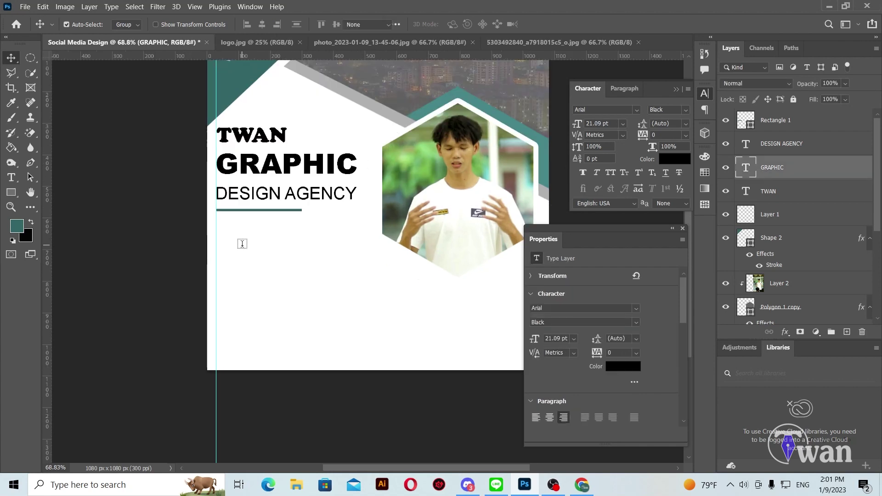
left_click(240, 243)
left_click_drag(275, 24, 269, 24)
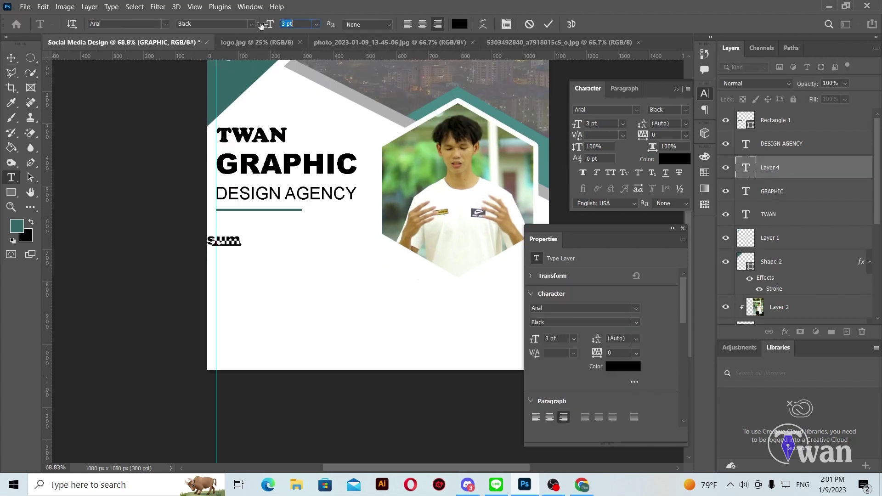
type("6")
left_click(548, 24)
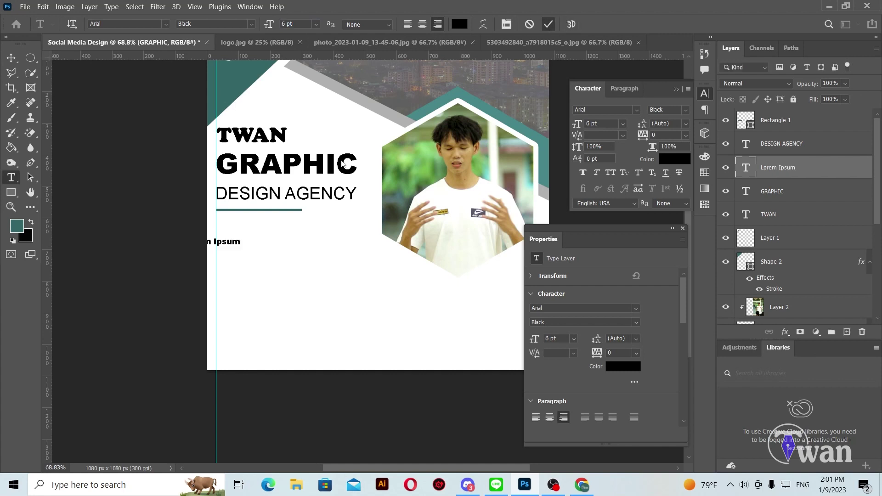
left_click_drag(226, 241, 286, 286)
triple_click(286, 286)
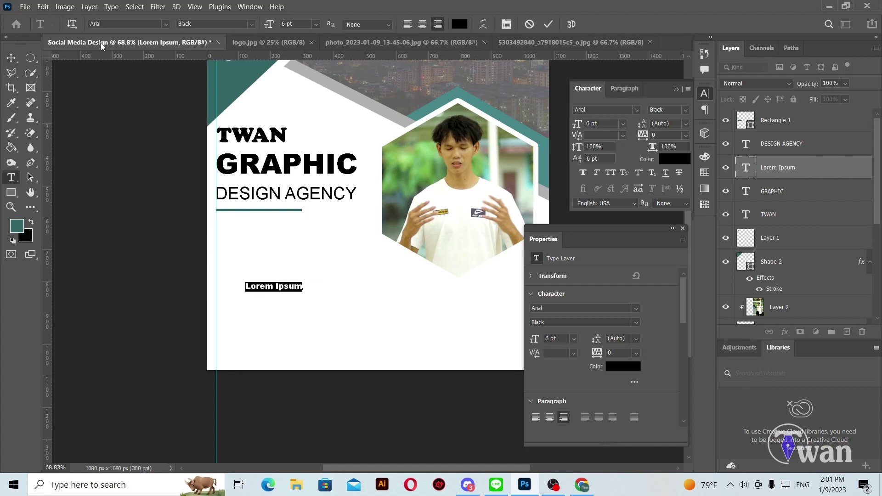
left_click(113, 23)
type("W02")
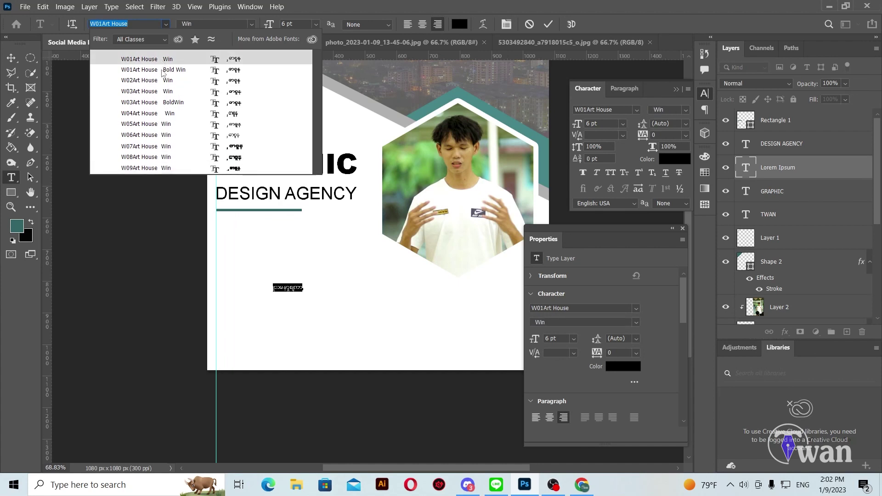
left_click(168, 146)
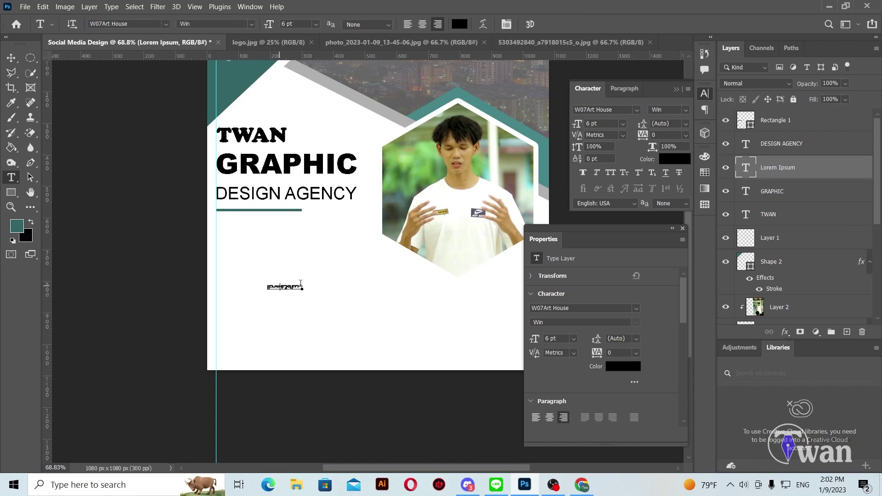
Replace the placeholder text with the pasted two-line Burmese tagline.
left_click(285, 287)
scroll(307, 292, "up", 2)
key("ctrl+a")
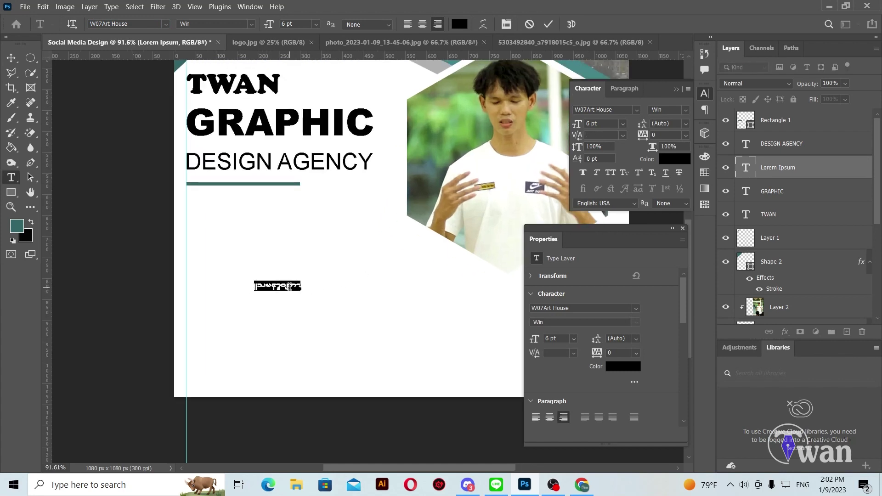
type("Twa")
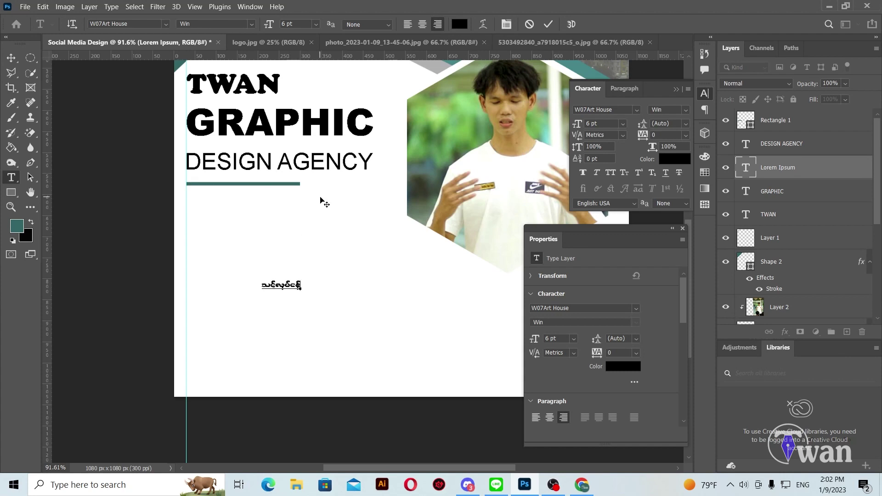
key("ctrl+v")
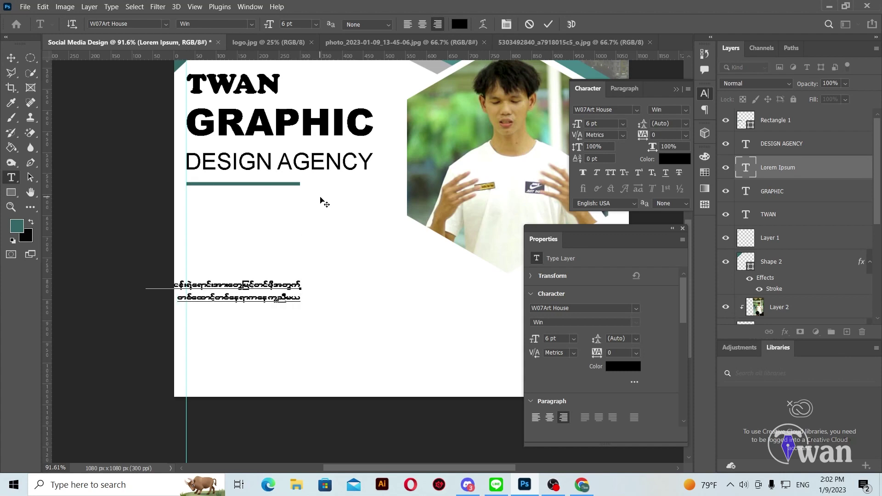
type("၊")
left_click(548, 24)
Left-align the Burmese tagline and place it just under the teal bar.
key("v")
mouse_move(262, 285)
left_mouse_down()
mouse_move(299, 263)
mouse_move(314, 230)
left_mouse_up()
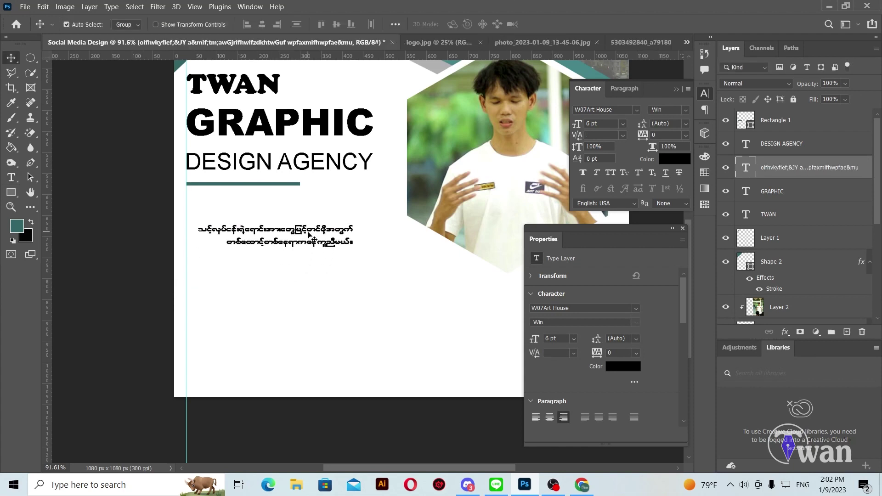
double_click(315, 231)
key("ctrl+a")
left_click(407, 24)
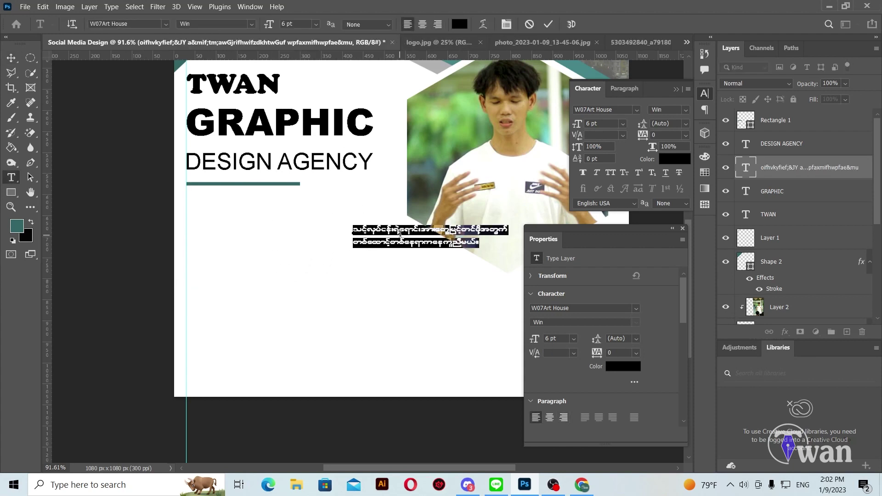
left_click(548, 24)
key("v")
mouse_move(383, 230)
left_mouse_down()
mouse_move(239, 207)
mouse_move(229, 183)
left_mouse_up()
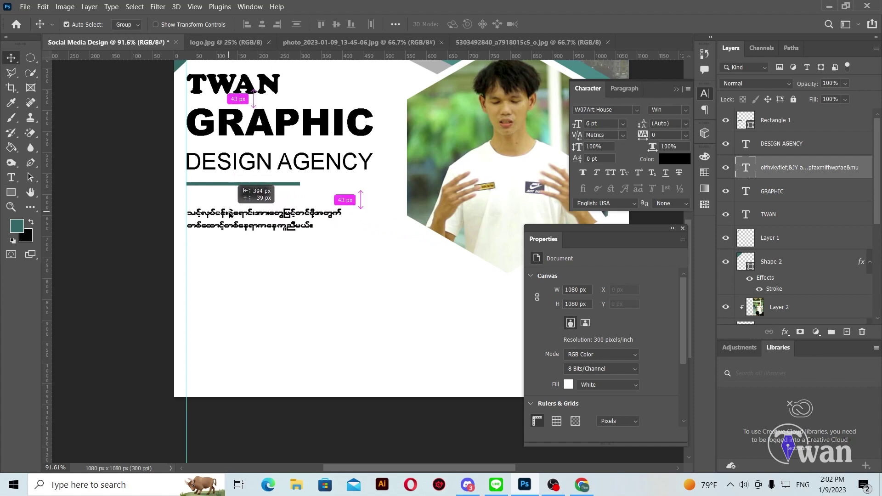
Enlarge the Burmese tagline by about a third and reposition it under the teal line.
key("ctrl+t")
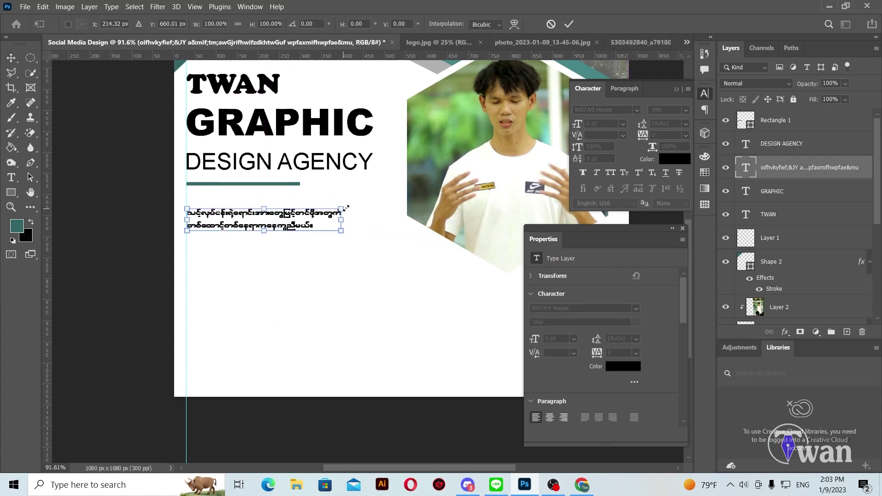
left_click_drag(346, 207, 371, 204)
left_click_drag(324, 219, 351, 209)
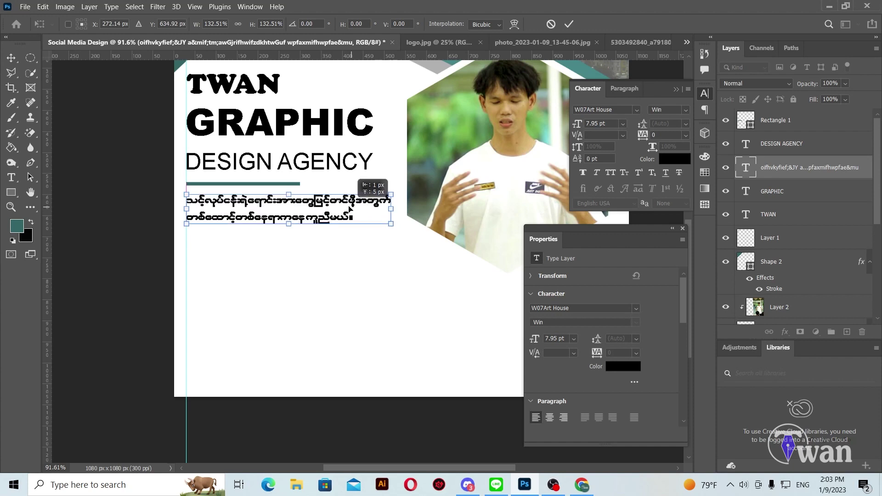
left_click(568, 25)
scroll(319, 199, "up", 3)
Add spacing to the tagline text and set its horizontal scale to 104%.
double_click(276, 210)
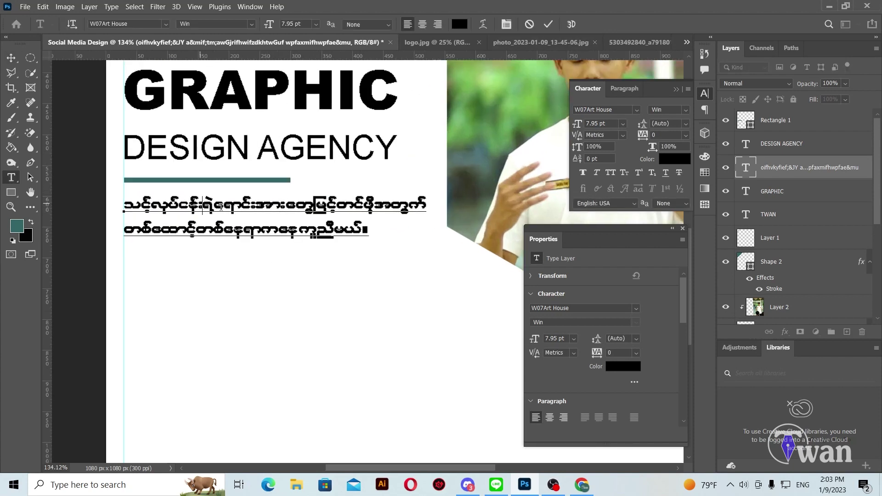
left_click(259, 228)
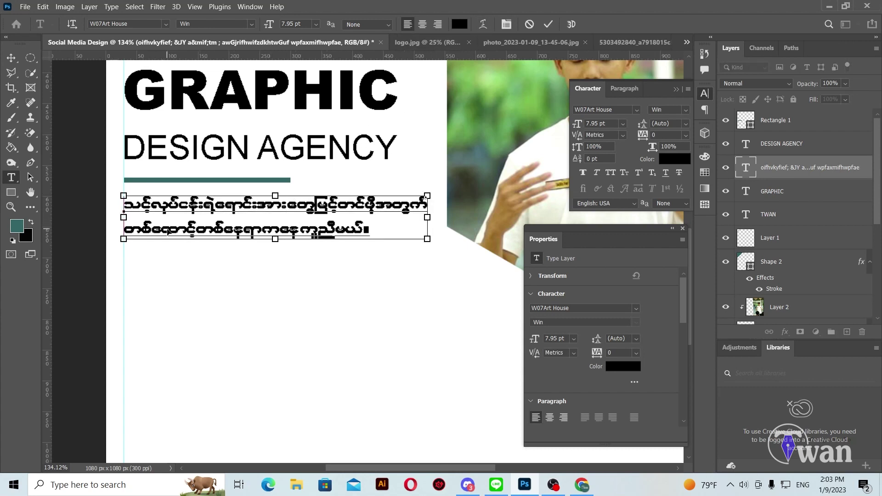
key("ctrl+a")
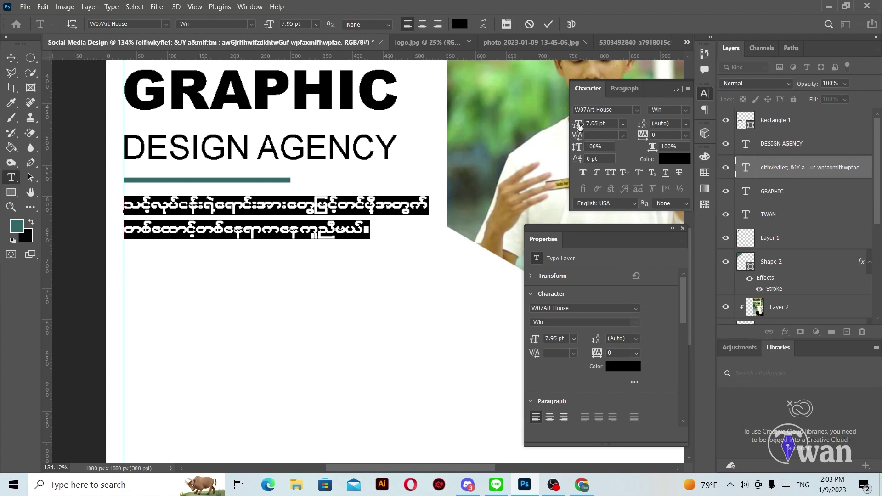
left_click_drag(653, 148, 655, 147)
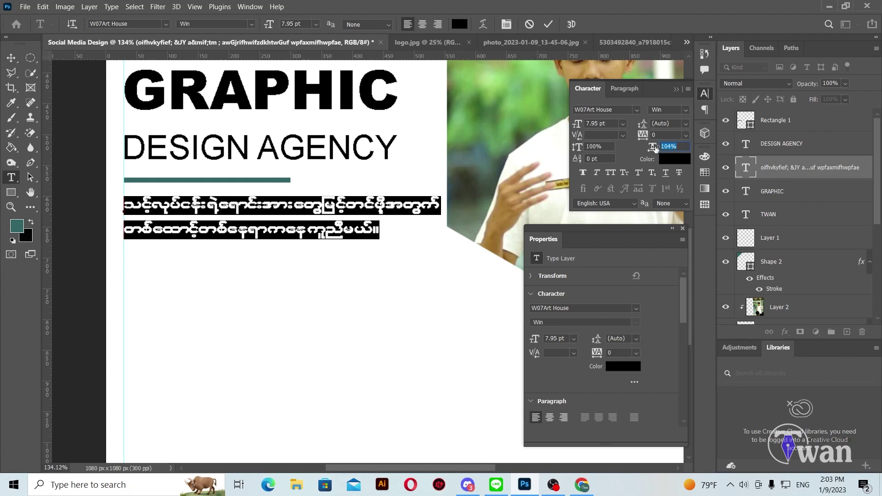
left_click(549, 24)
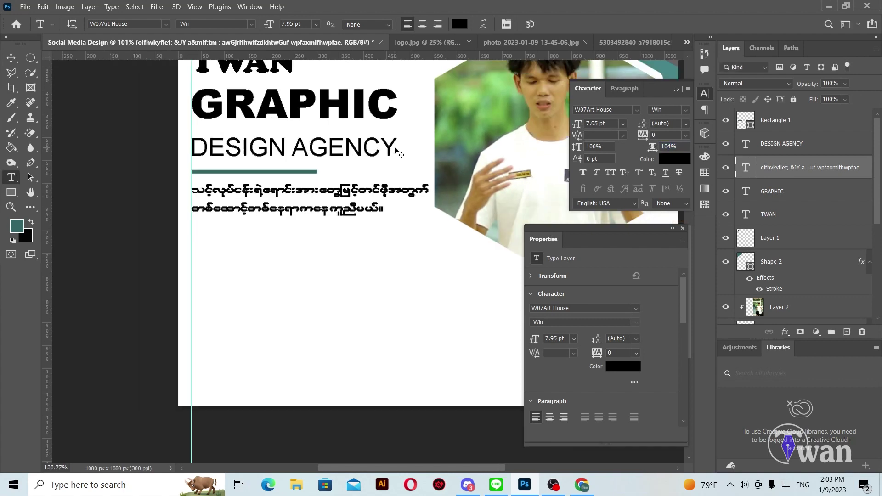
scroll(341, 153, "down", 3)
left_click_drag(341, 153, 328, 152)
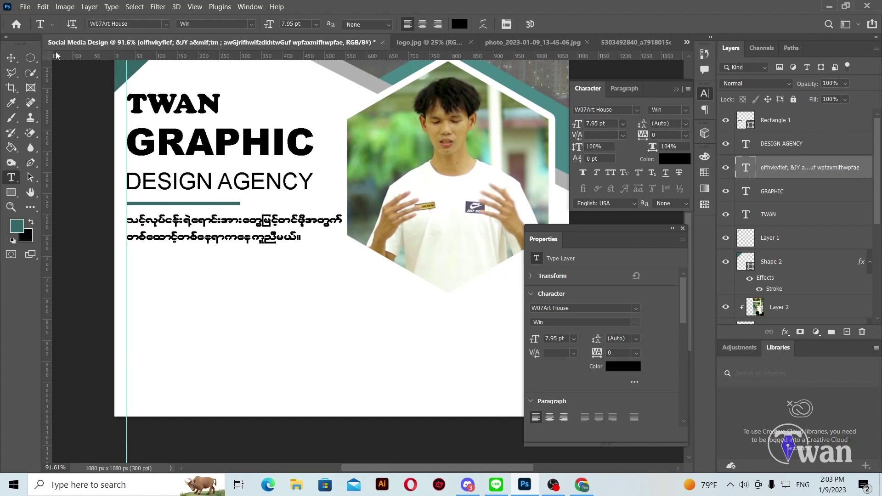
left_click(14, 58)
Nudge the GRAPHIC and TWAN titles down slightly.
scroll(243, 191, "down", 2)
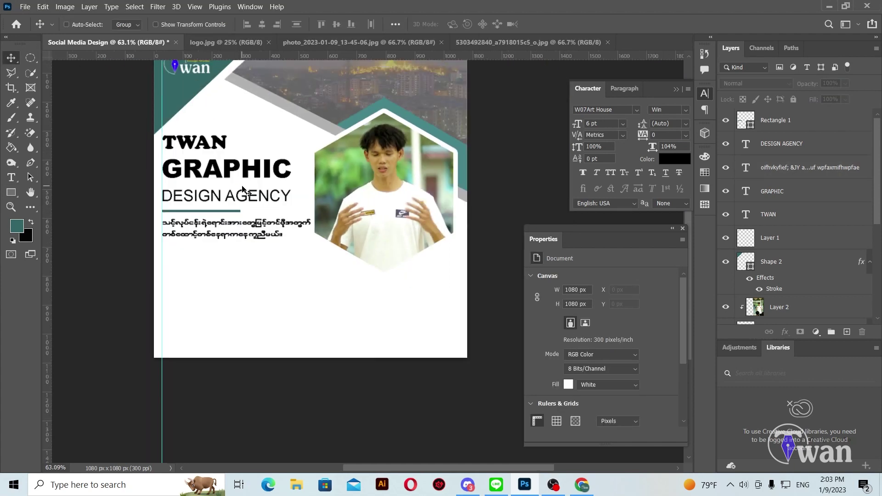
scroll(244, 190, "up", 2)
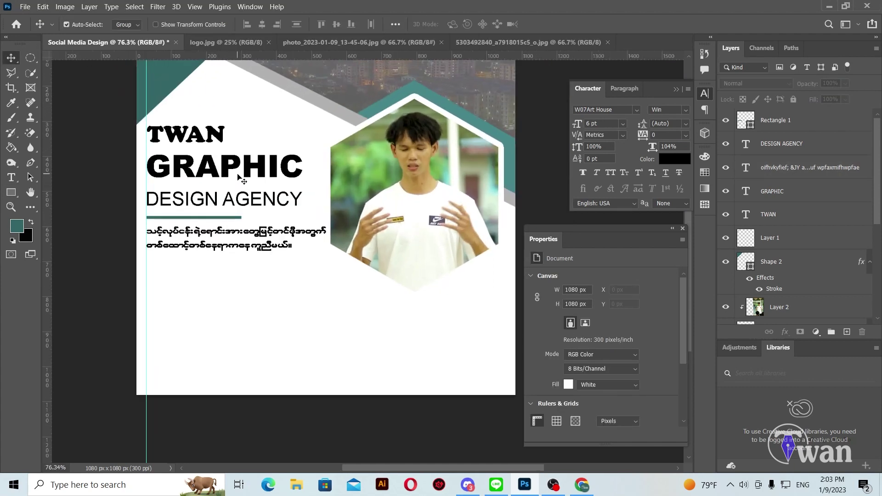
left_click(204, 165)
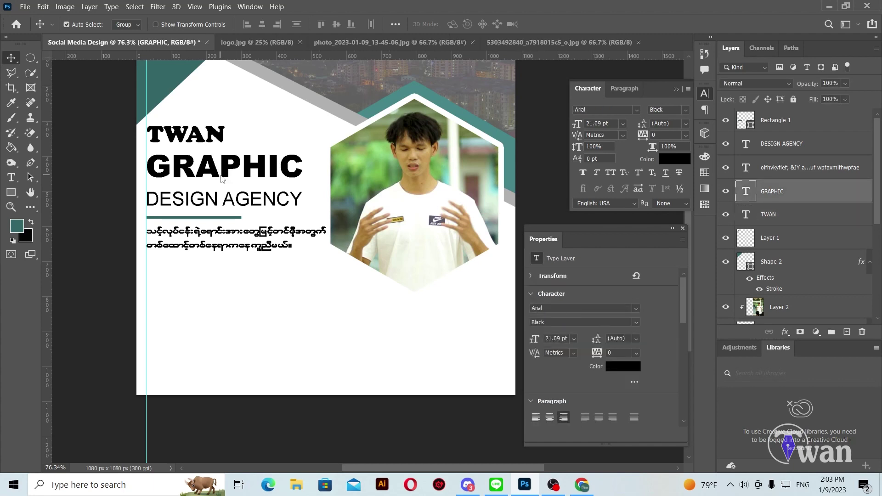
left_click_drag(225, 181, 226, 183)
left_click_drag(197, 135, 196, 139)
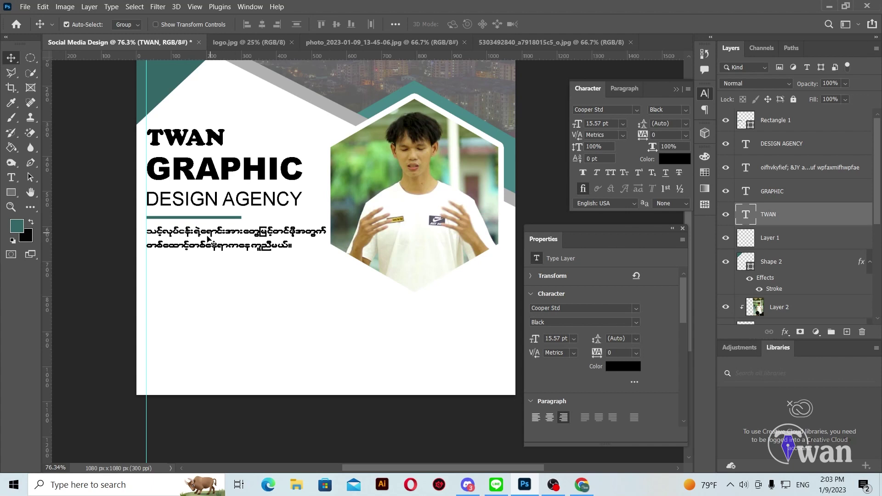
Duplicate DESIGN AGENCY below the tagline, retype it as OUR SERVICE in Arial Black.
scroll(208, 240, "down", 1)
left_click_drag(206, 192, 206, 297)
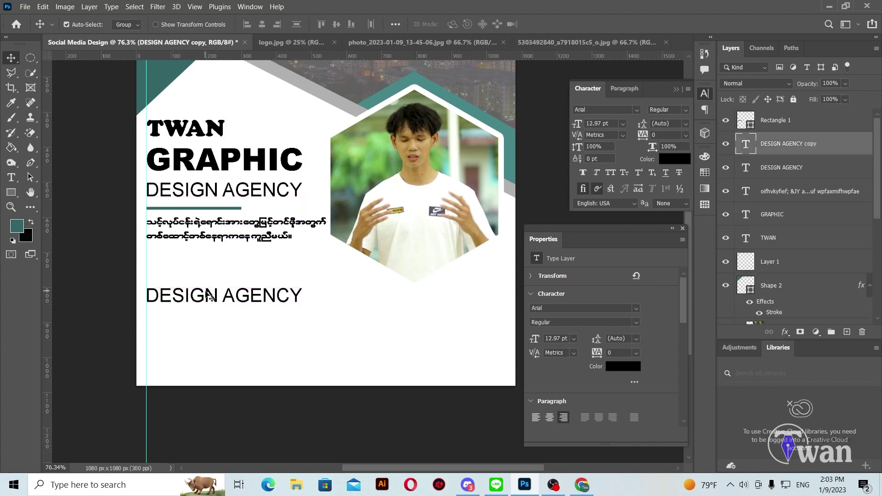
double_click(209, 296)
type("OU")
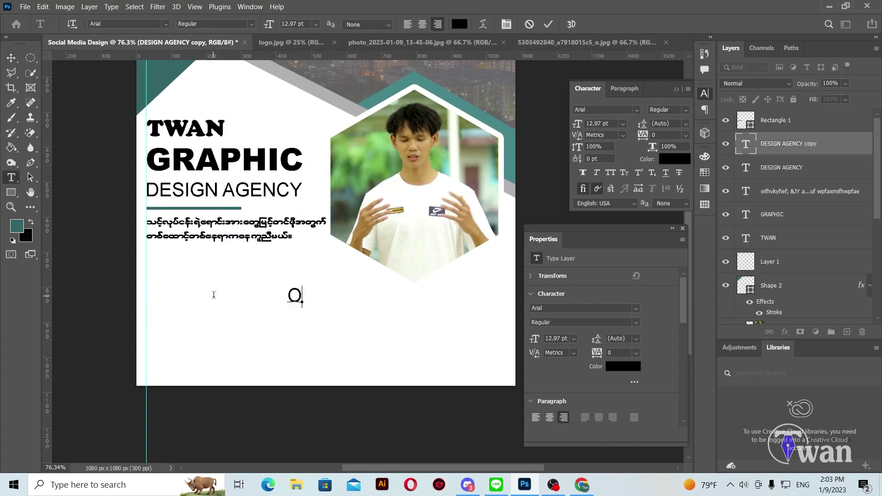
type("R ")
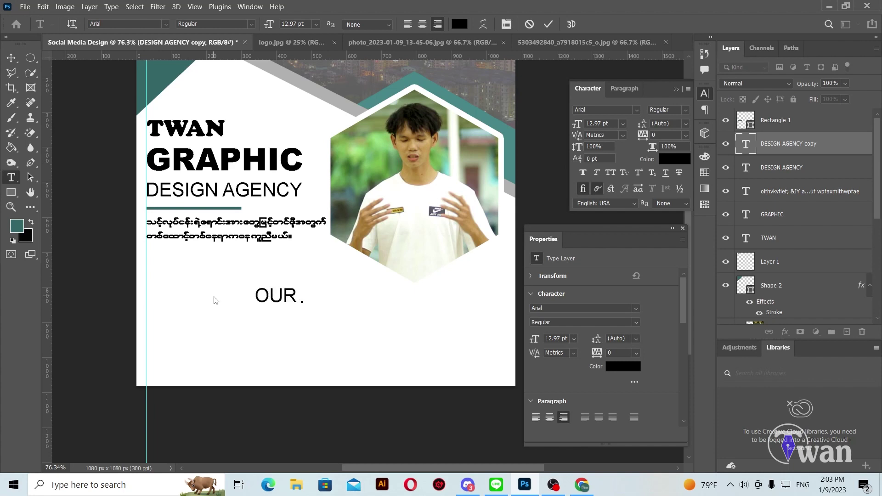
type("SERVICE")
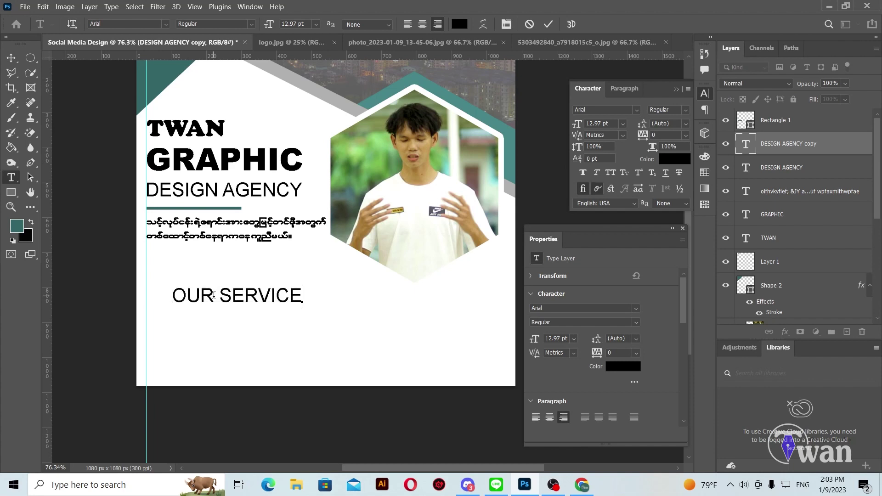
key("ctrl+a")
left_click(165, 24)
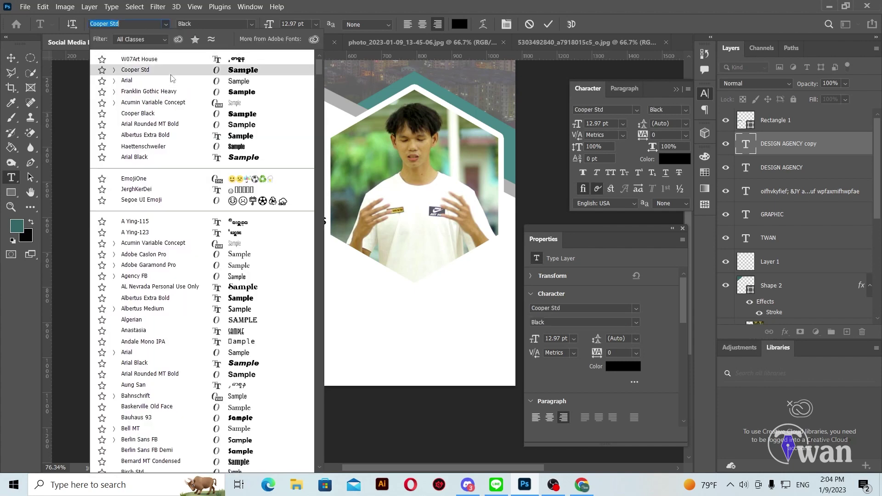
type("Arial")
key("Return")
left_click(165, 24)
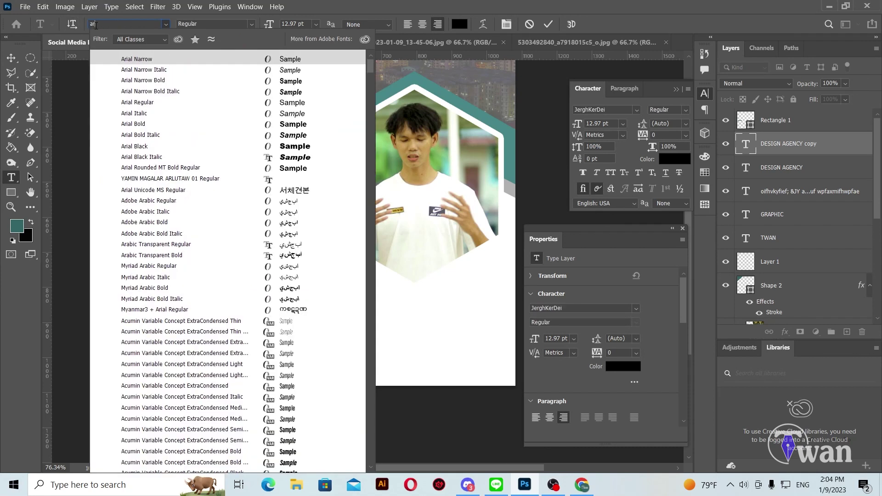
left_click(214, 153)
key("ctrl+Return")
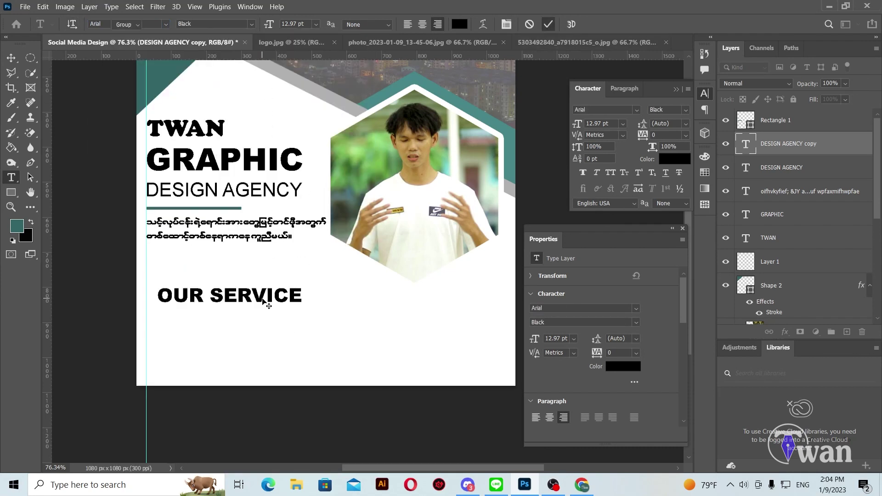
Move the OUR SERVICE heading slightly left-down and scale it to about 80%.
left_click_drag(258, 298, 247, 309)
key("ctrl+t")
mouse_move(291, 292)
left_mouse_down()
mouse_move(240, 314)
mouse_move(235, 280)
left_mouse_up()
Confirm the heading resize and copy the teal line beneath OUR SERVICE.
key("Return")
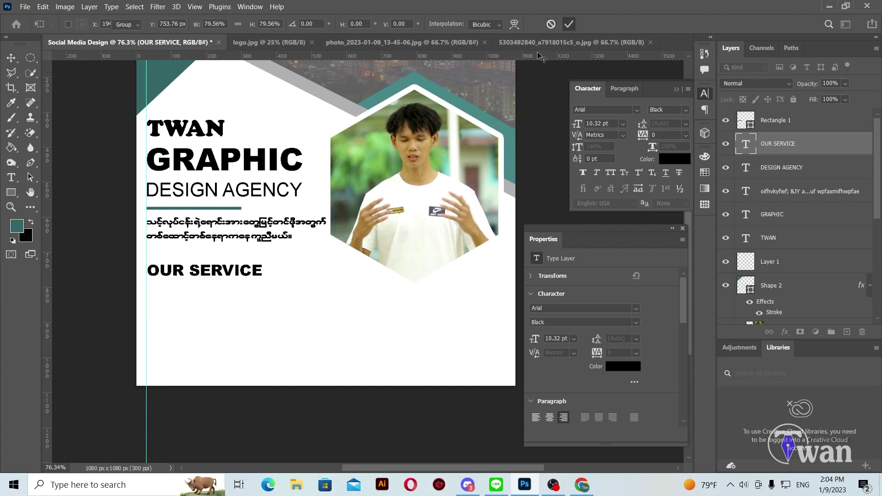
left_click(245, 205)
left_click_drag(201, 213, 246, 261)
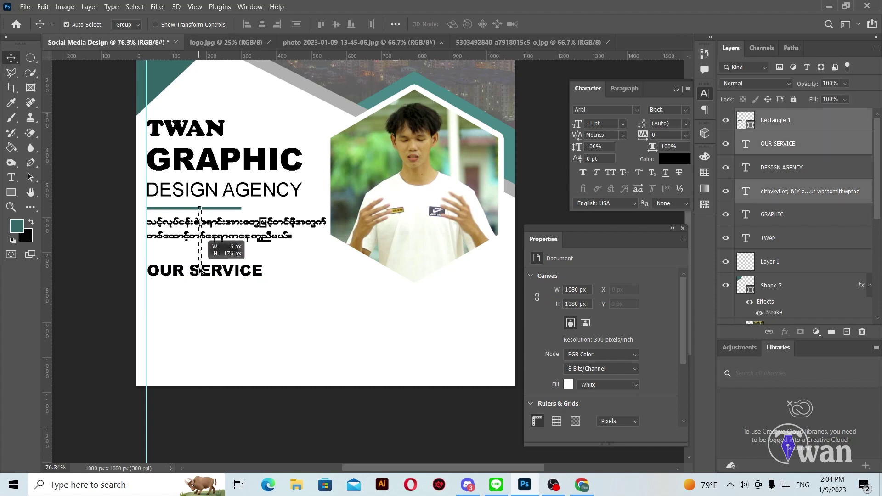
left_click(341, 304)
left_click_drag(211, 209, 256, 273)
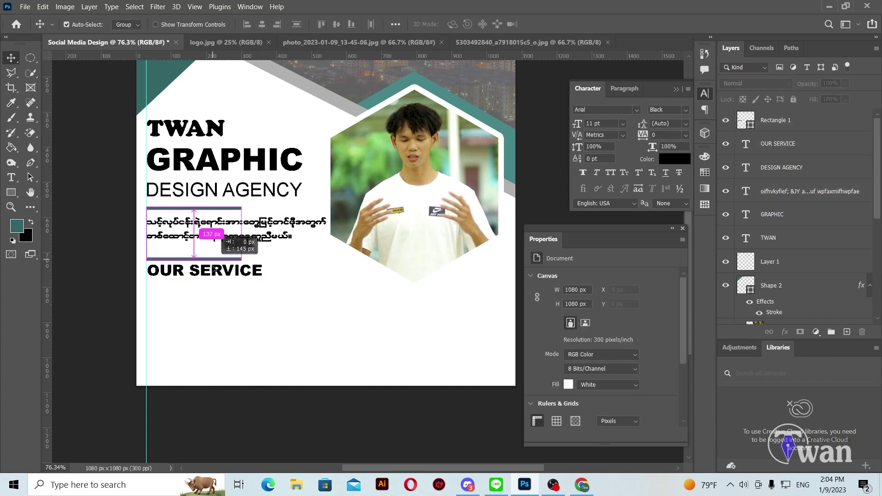
Colour the OUR SERVICE text with the design's teal sampled from the canvas.
double_click(256, 273)
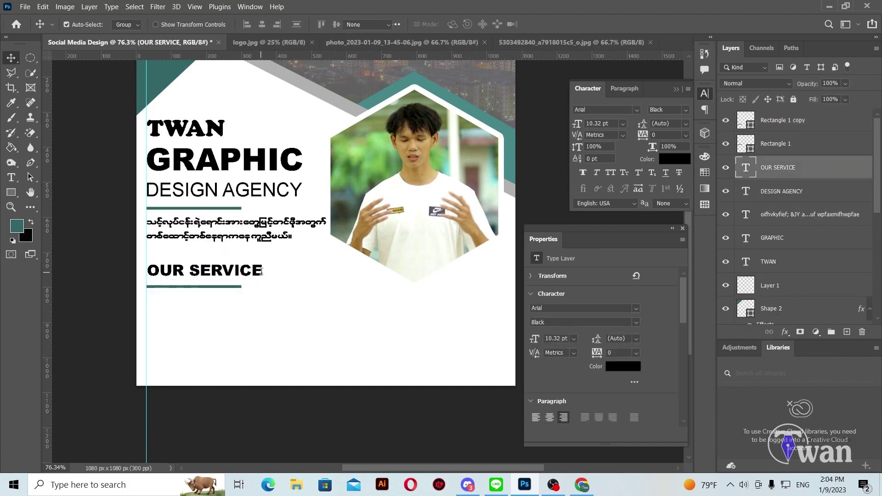
left_click(460, 25)
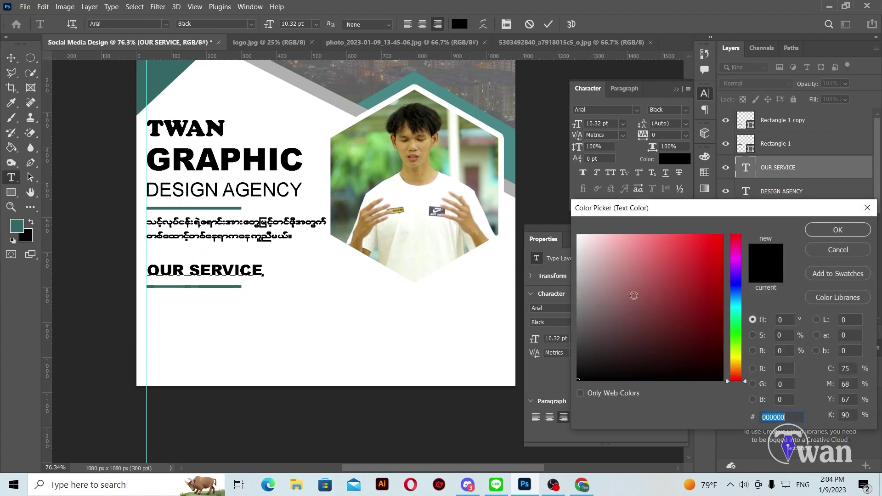
left_click(170, 72)
key("Return")
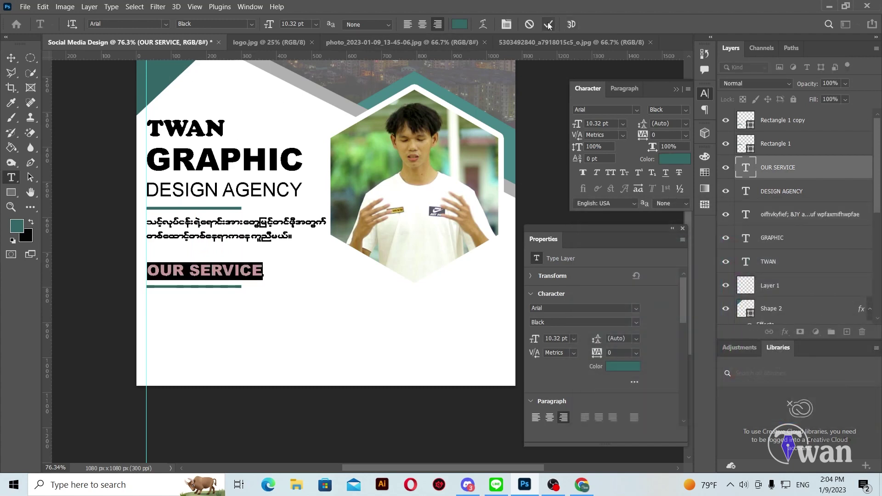
left_click(548, 26)
key("v")
left_click(251, 295)
scroll(220, 307, "up", 1)
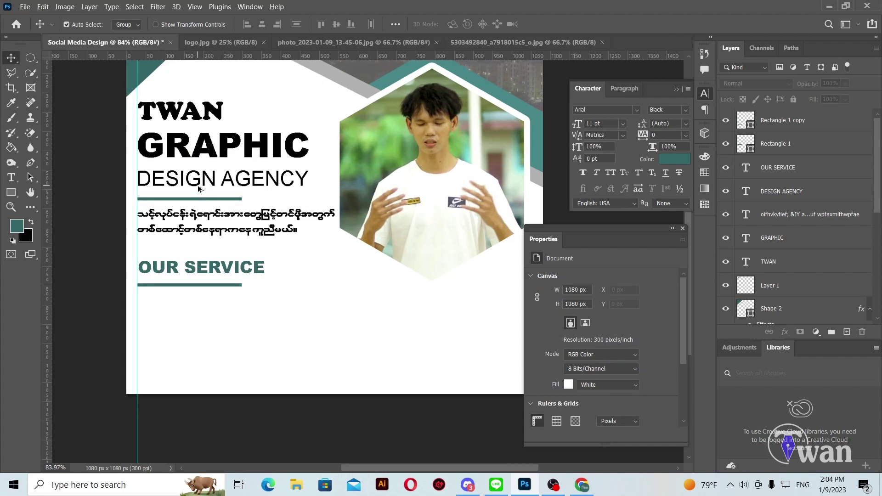
Duplicate DESIGN AGENCY below OUR SERVICE and shrink the copy to about 72%.
left_click_drag(199, 188, 199, 316, "alt")
key("ctrl+t")
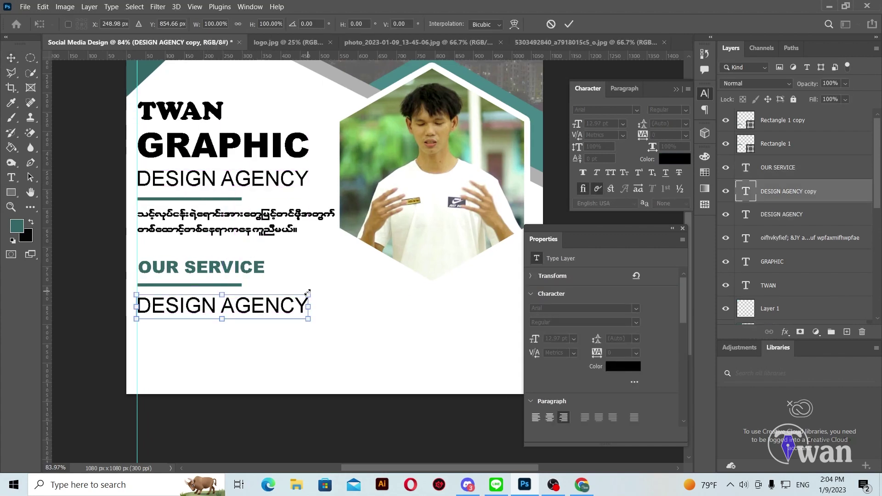
left_click_drag(308, 292, 290, 300)
left_click_drag(221, 307, 202, 309)
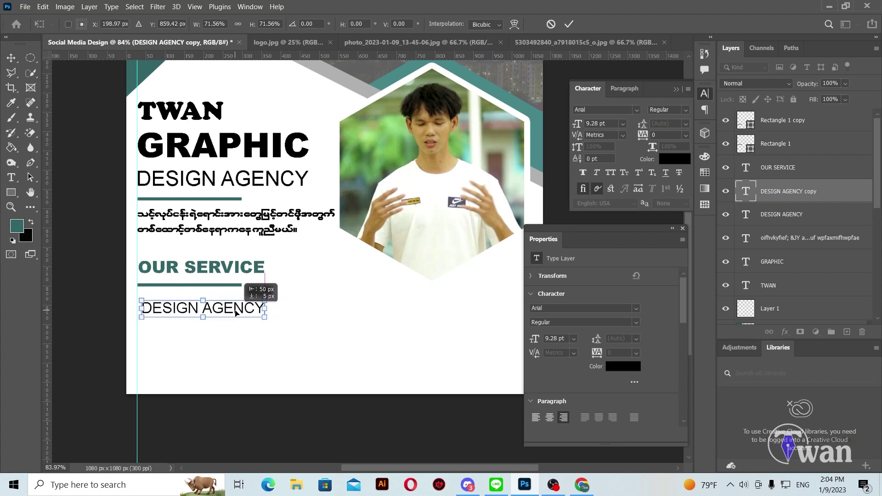
left_click(568, 24)
Enlarge OUR SERVICE and its teal line to 118%, then nudge the copy right.
left_click(202, 267)
left_click(203, 284, "shift")
key("ctrl+t")
mouse_move(266, 259)
left_mouse_down()
mouse_move(277, 254)
mouse_move(284, 265)
left_mouse_up()
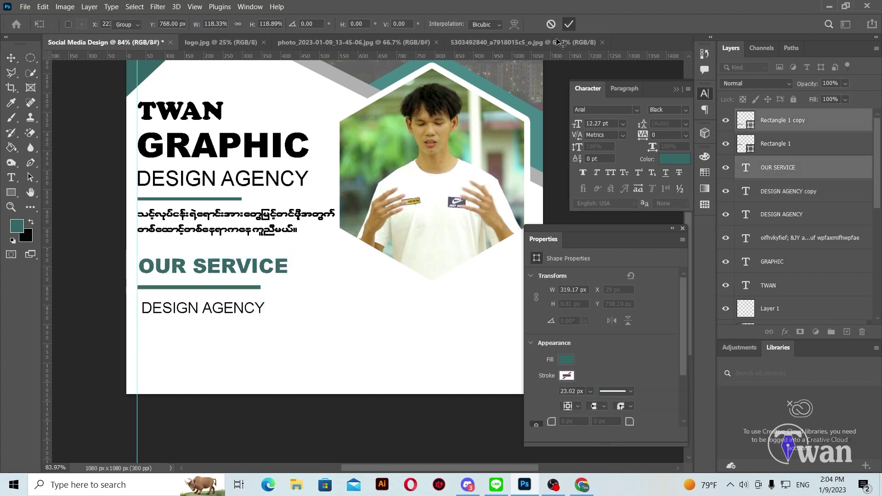
left_click(568, 24)
left_click_drag(203, 308, 209, 309)
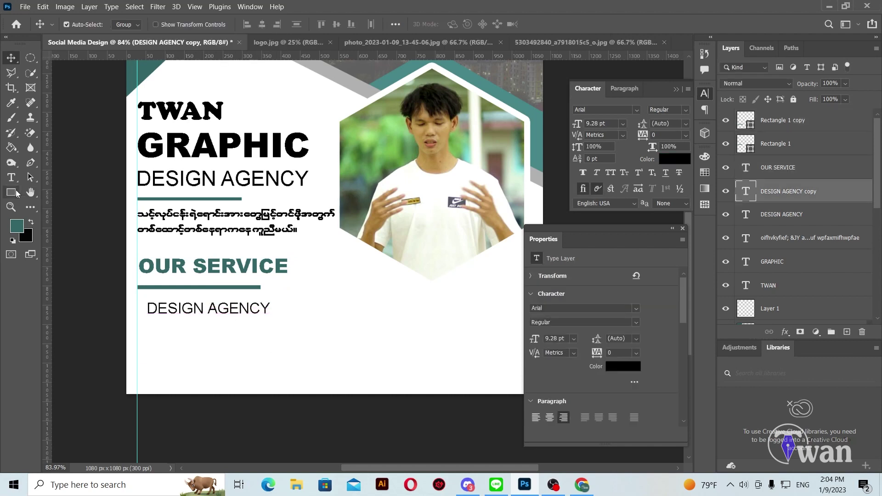
Draw a small 23 px circle beside the DESIGN AGENCY copy.
right_click(16, 190)
left_click(46, 202)
left_click_drag(136, 303, 146, 313)
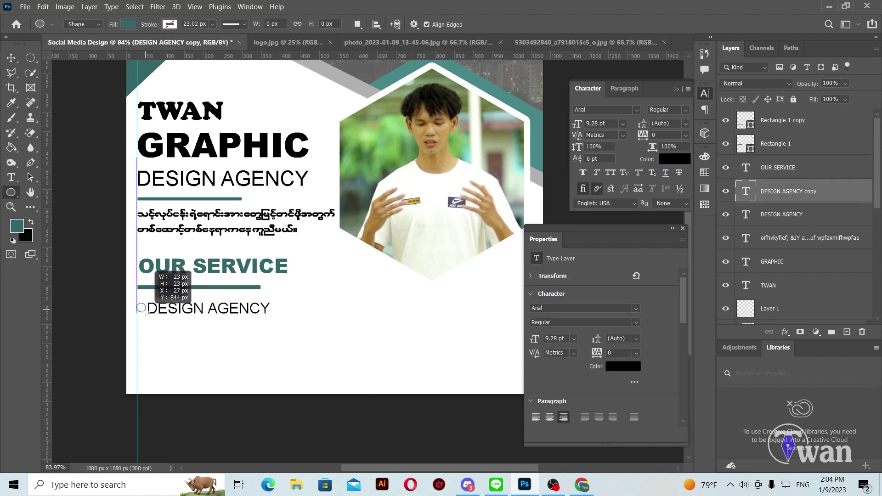
Finish the bullet circle and nudge the DESIGN AGENCY copy right of it.
key("v")
left_click(199, 337)
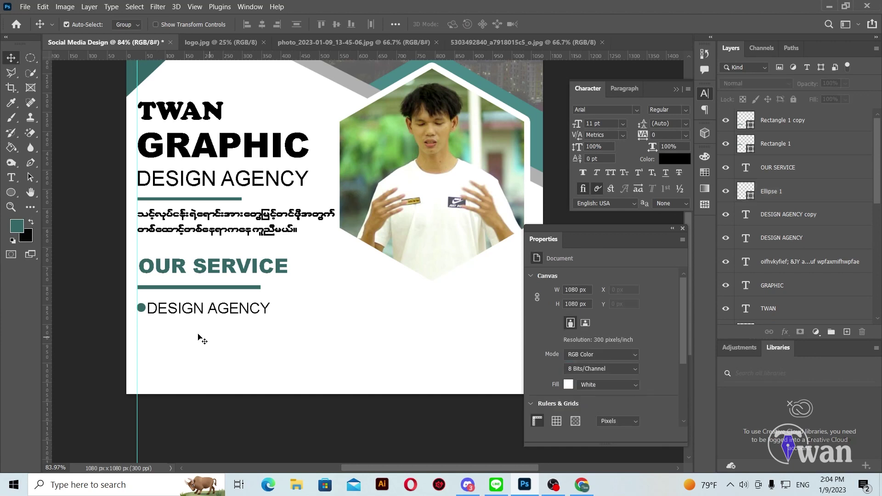
left_click_drag(169, 312, 170, 312)
Set the foreground to black and fill the bar under OUR SERVICE black.
left_click(188, 287)
key("i")
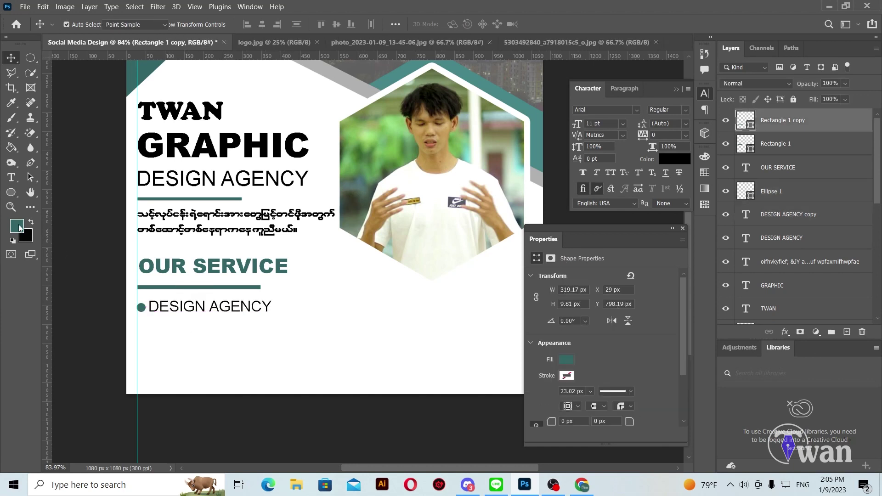
left_click(17, 226)
left_click(837, 230)
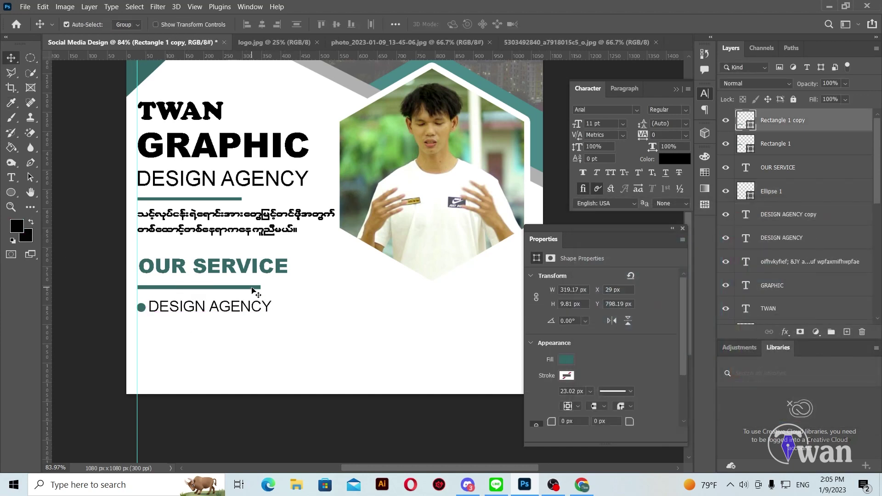
left_click(16, 226)
left_click(321, 298)
left_click(838, 230)
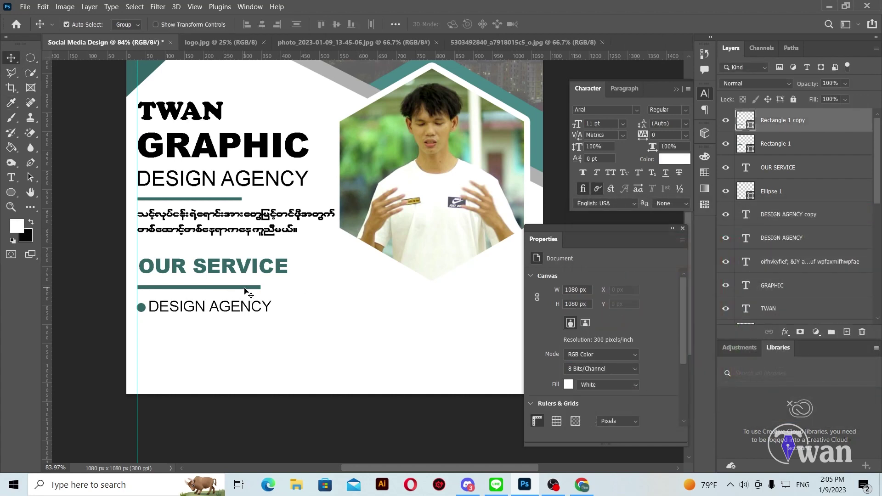
left_click(11, 192)
left_click(124, 24)
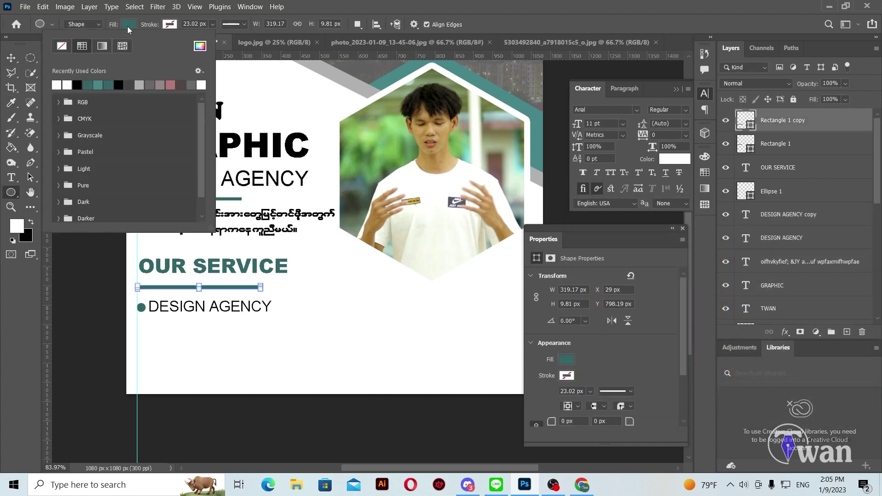
left_click(84, 81)
left_click(9, 57)
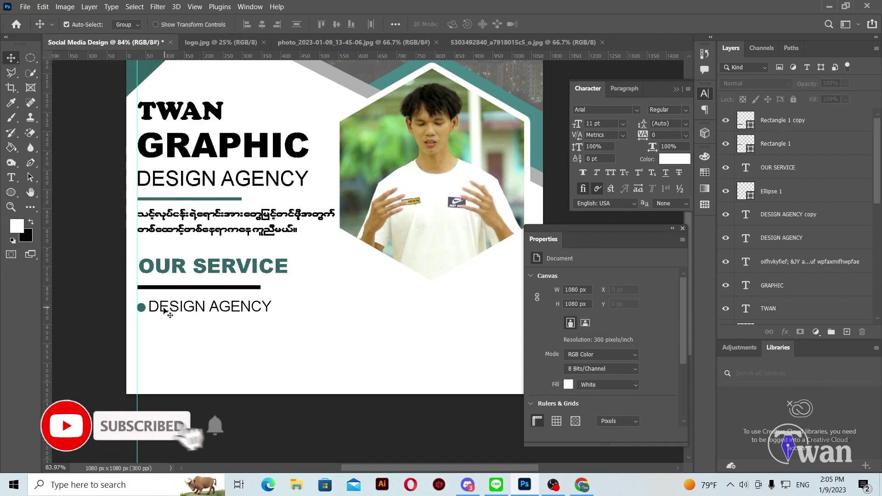
Align the bullet dot with the text and fill it black.
left_click(140, 308)
left_click(16, 226)
left_click(588, 382)
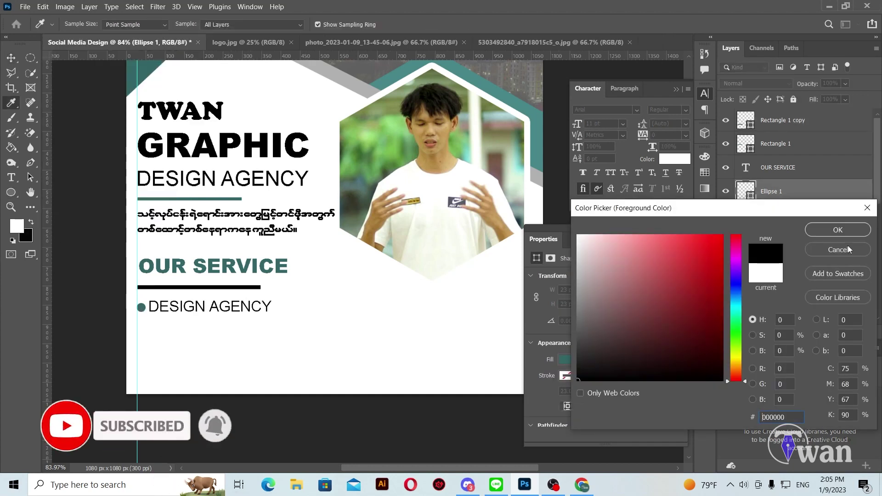
left_click(841, 228)
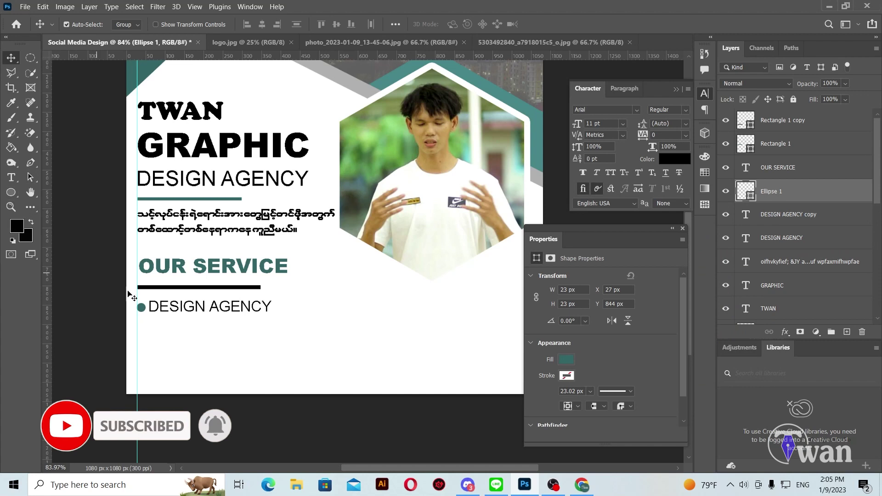
left_click_drag(141, 308, 142, 306)
left_click(11, 192)
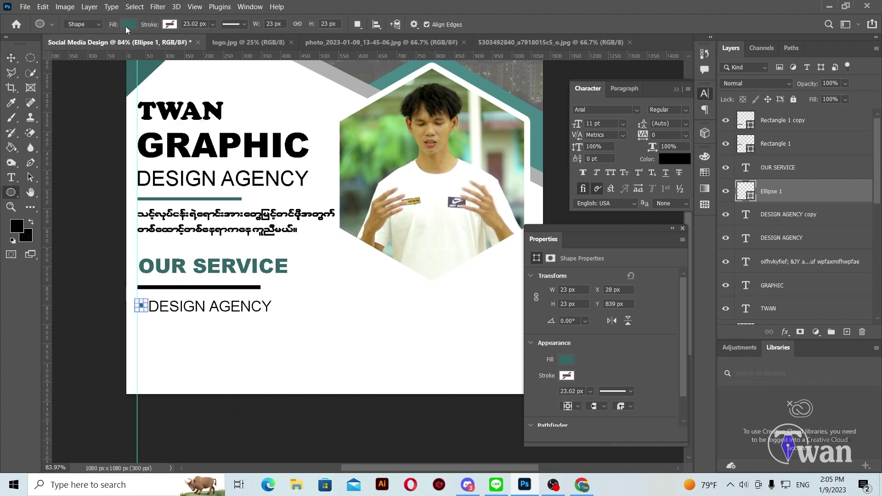
left_click(127, 24)
left_click(64, 83)
left_click(11, 58)
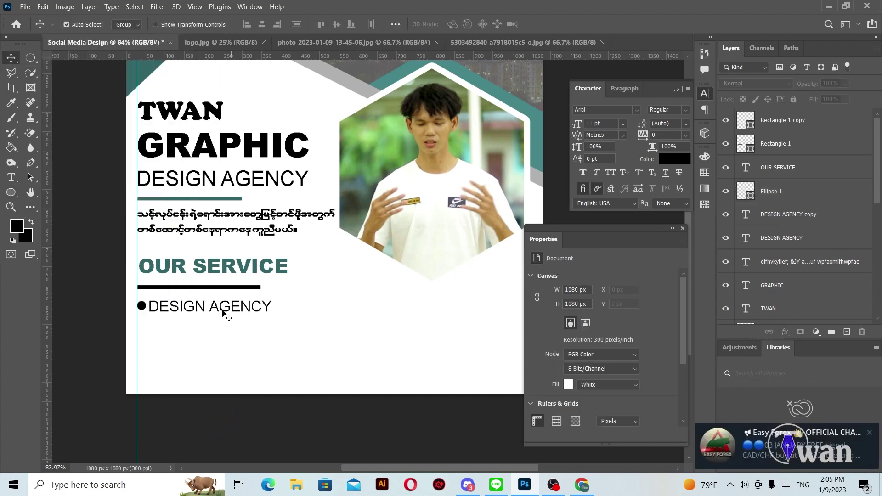
double_click(204, 312)
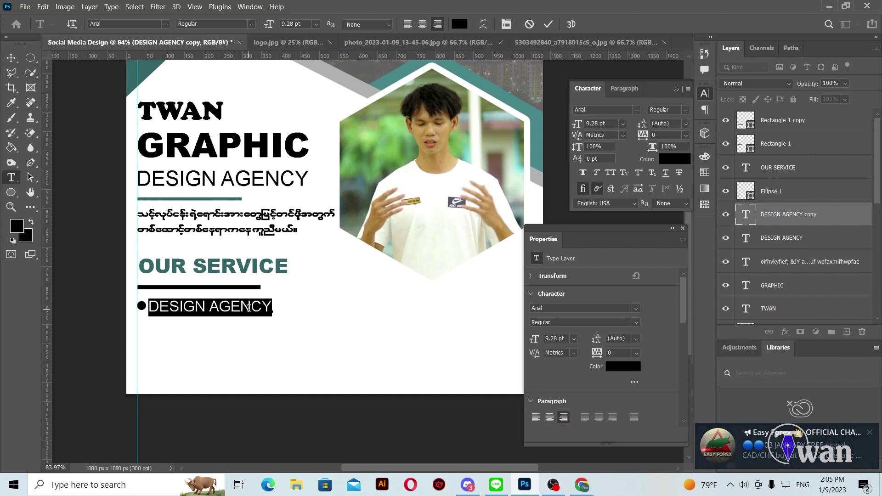
Retype the first bullet line as 'Logo and Branding' and align it with its dot.
key("BackSpace")
type("Logo an")
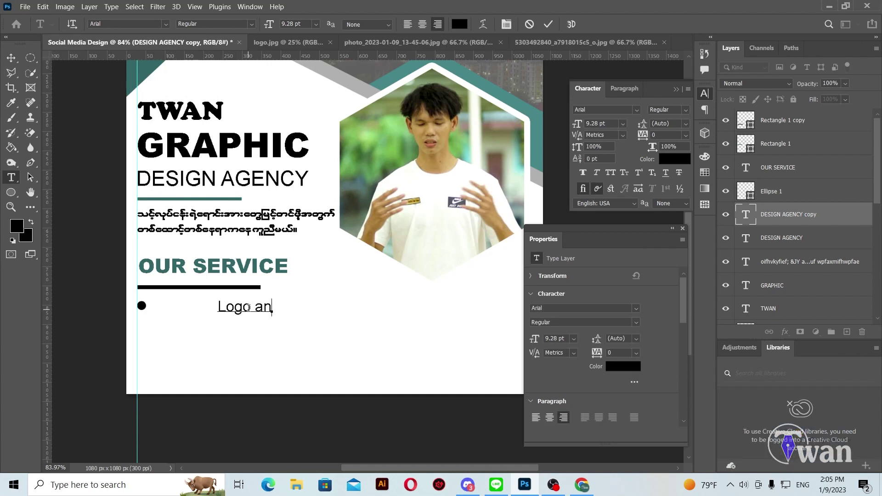
type("d Bran")
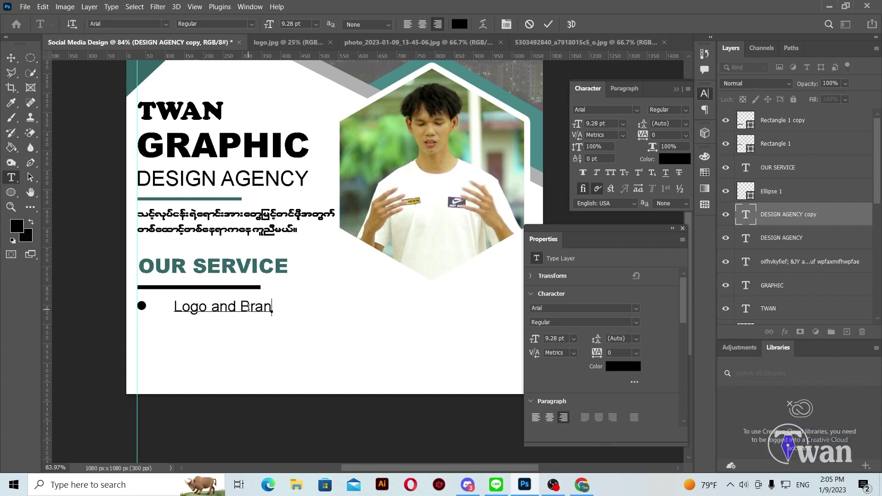
type("ding")
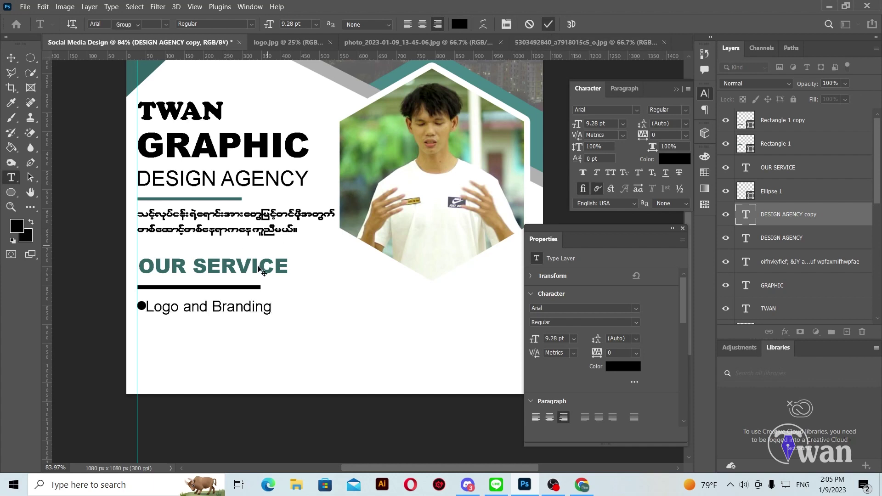
left_click_drag(262, 271, 267, 269)
Duplicate the bullet line and retype the copy as 'Social Media Design'.
mouse_move(158, 321)
left_mouse_down()
mouse_move(184, 314)
mouse_move(184, 337)
left_mouse_up()
double_click(255, 328)
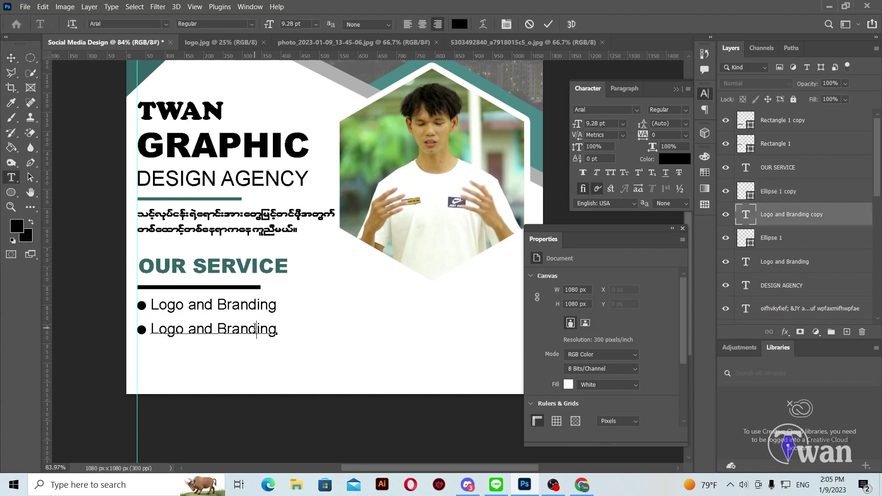
key("ctrl+a")
type("Soci")
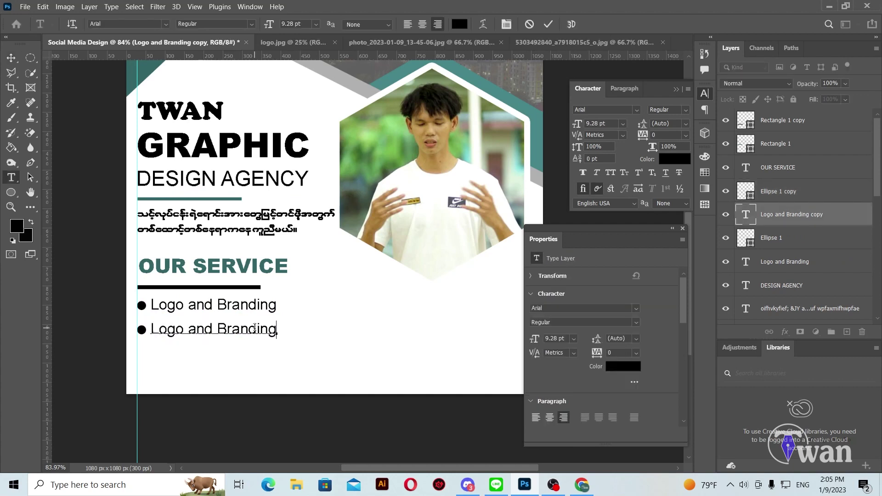
type("al M")
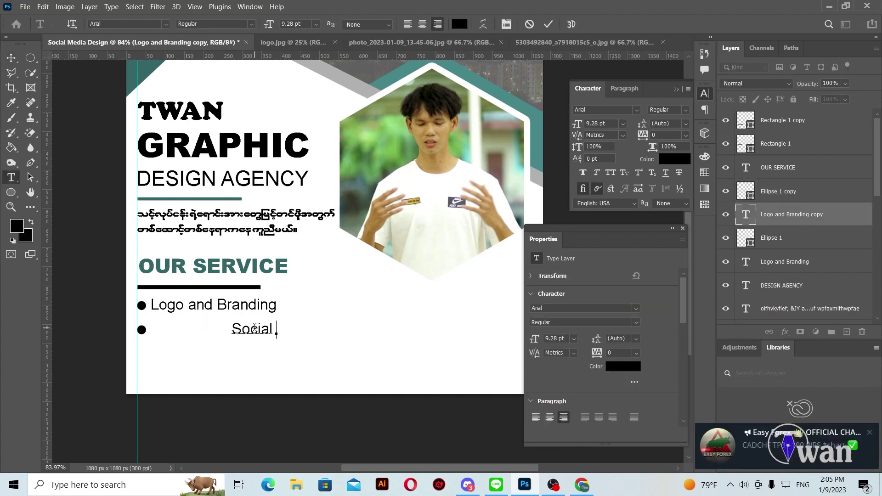
type("edia D")
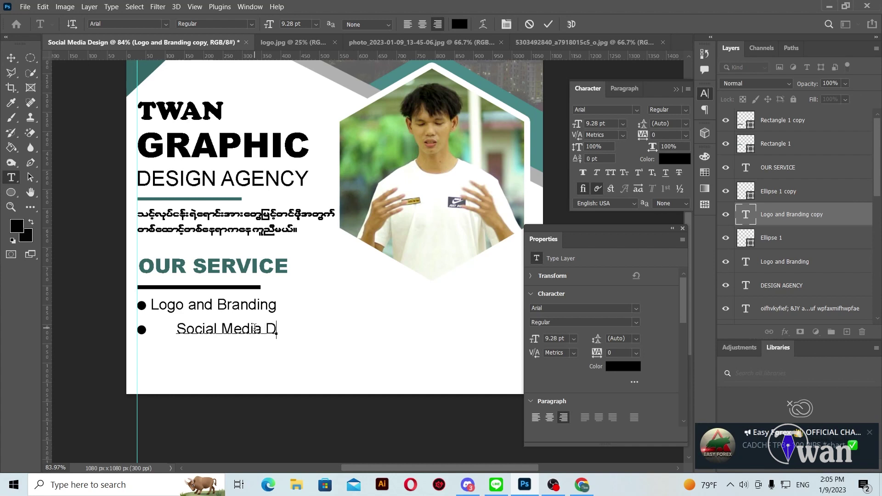
type("esign")
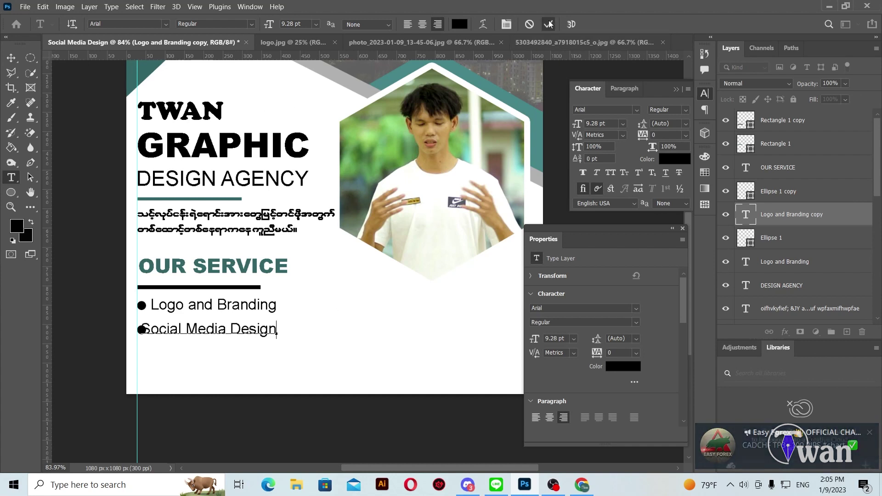
key("ctrl+Return")
key("v")
mouse_move(202, 329)
left_mouse_down()
mouse_move(211, 329)
mouse_move(199, 356)
left_mouse_up()
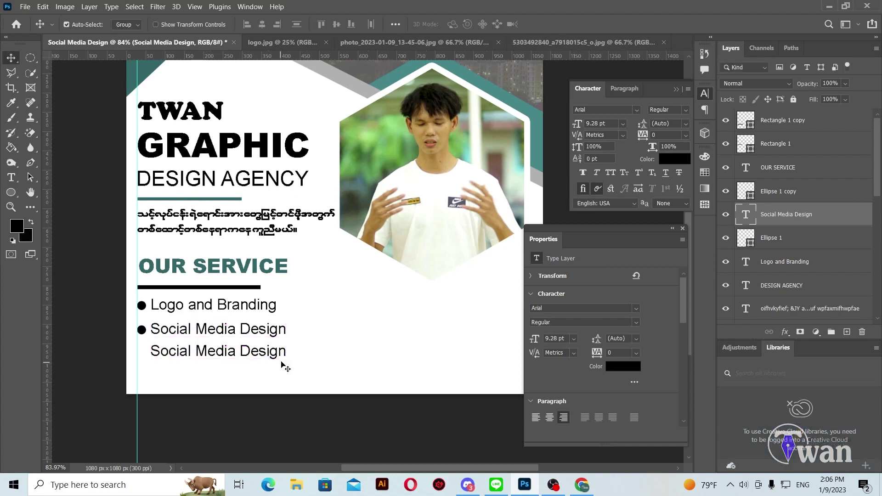
Copy the line and dot onto a third row and type 'Advisementing Desing'.
left_click_drag(163, 299, 126, 335)
left_click_drag(184, 337, 184, 361)
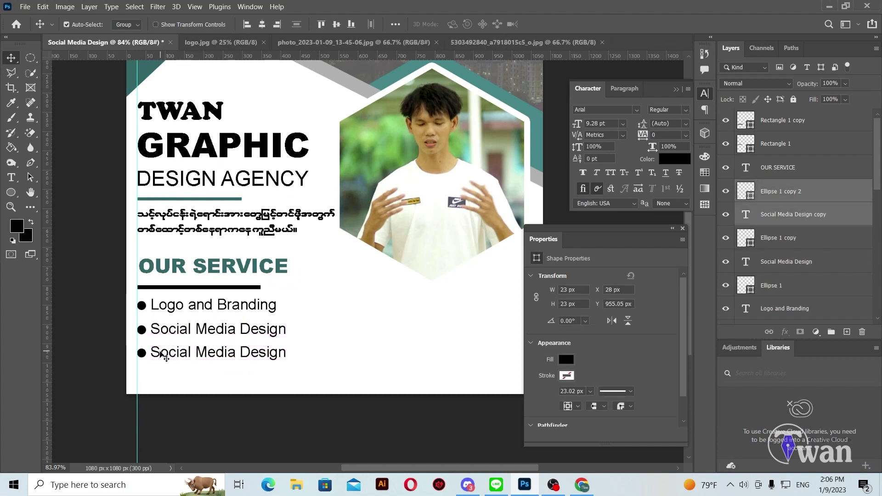
double_click(166, 357)
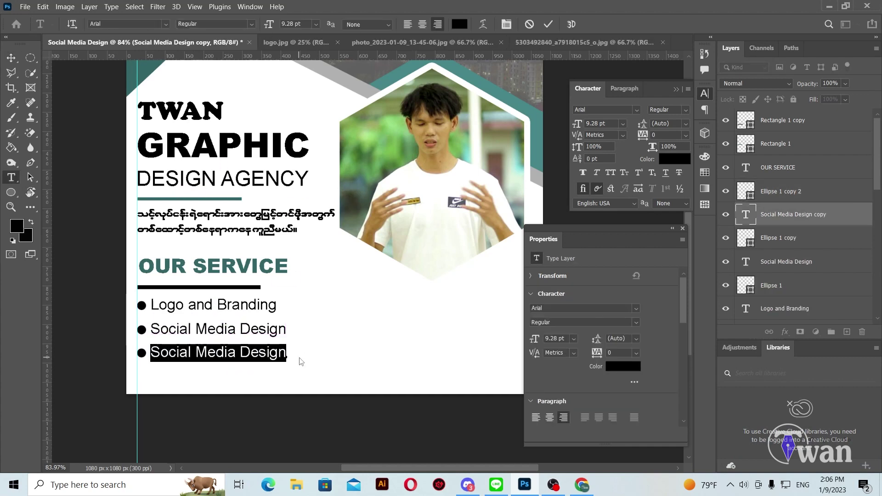
type("Adviseme")
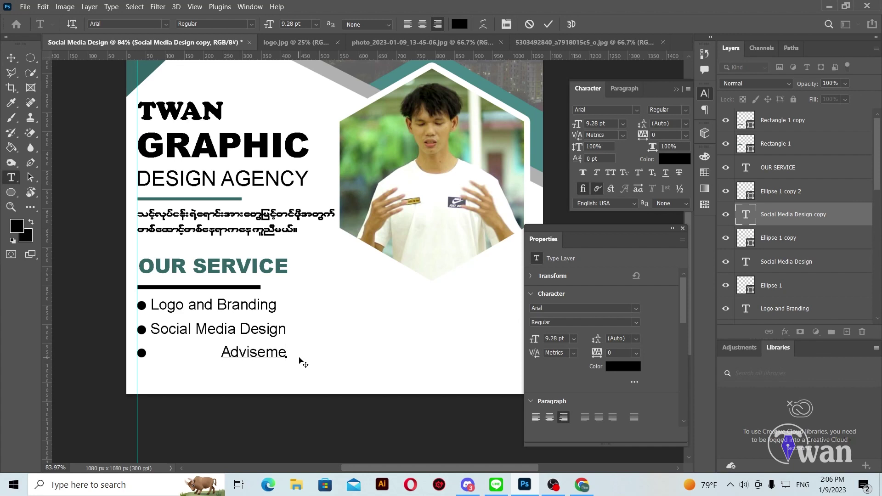
type("nting ")
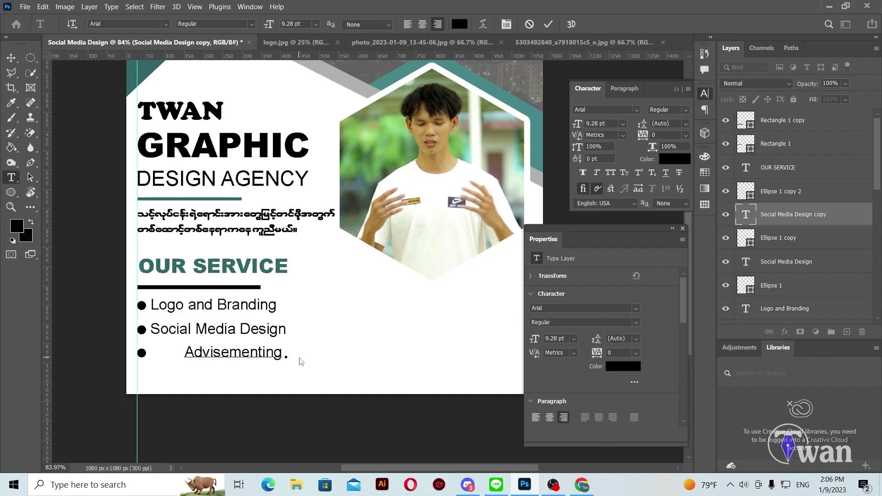
type("Desing")
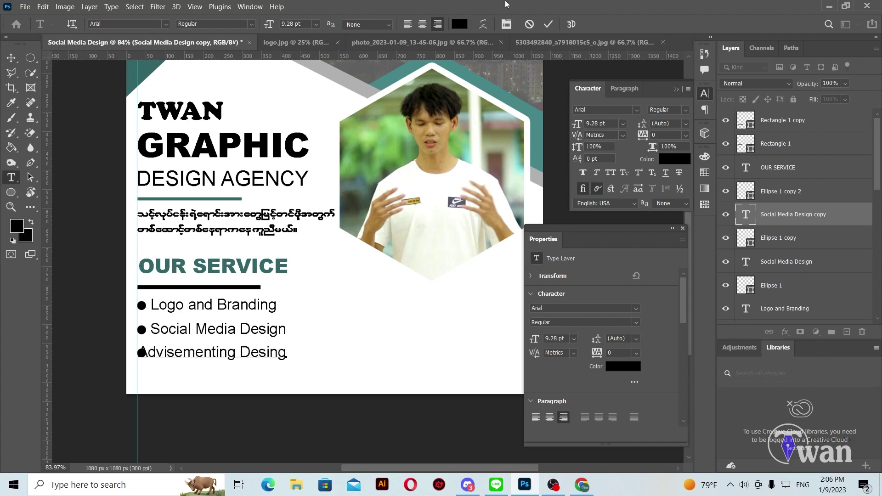
Left-align the three service lines, shift them clear of the bullets, and nudge everything down.
key("ctrl+Return")
key("v")
left_click_drag(285, 294, 243, 363)
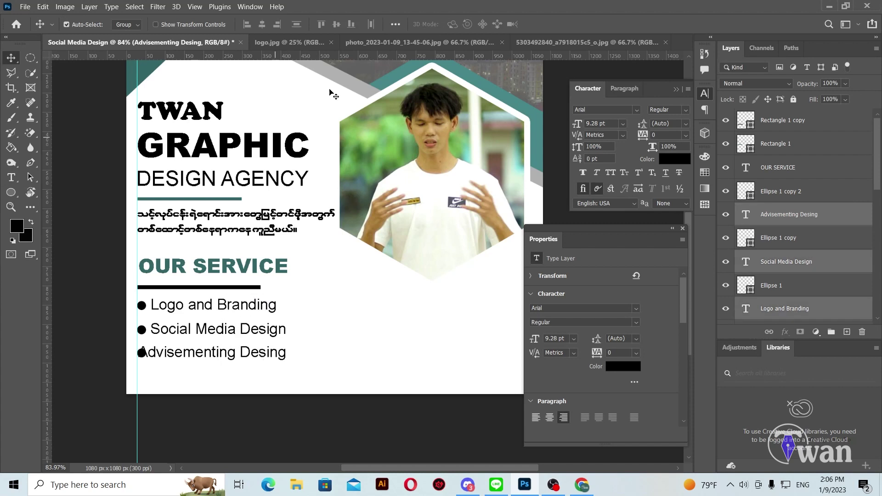
left_click(246, 26)
key("Right")
key("Right")
key("Right")
key("Right")
key("Right")
key("Right")
key("Right")
key("Right")
key("Right")
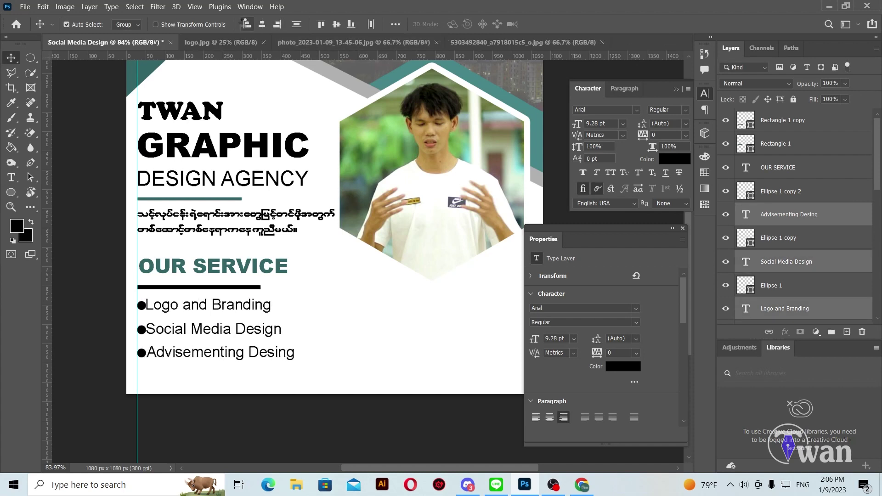
key("Right")
key("Right")
key("Right")
key("Right")
key("Right")
key("Right")
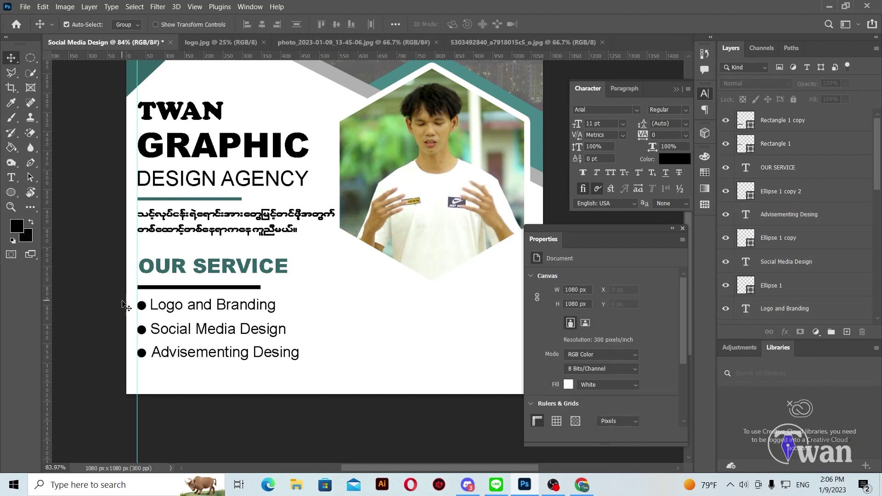
left_click_drag(132, 304, 285, 375)
key("Down")
key("Down")
key("Down")
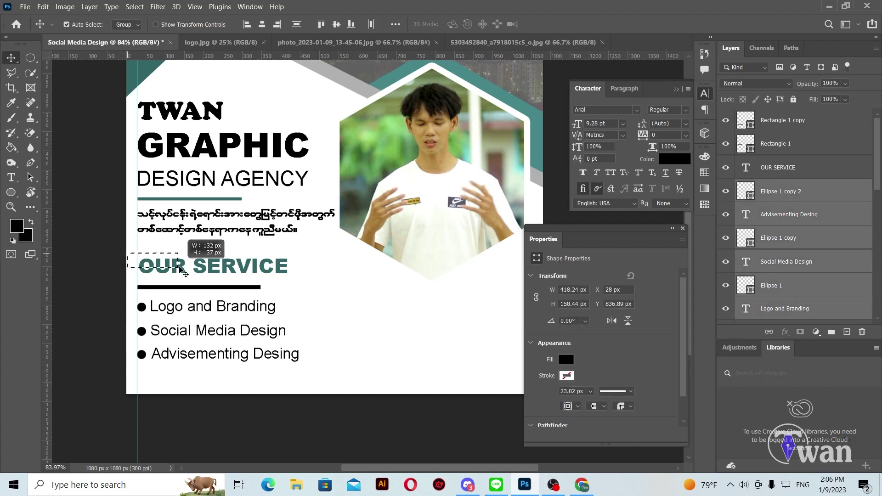
Nudge the OUR SERVICE heading slightly left and down.
left_click(226, 270)
key("Left")
key("Left")
key("Left")
key("Left")
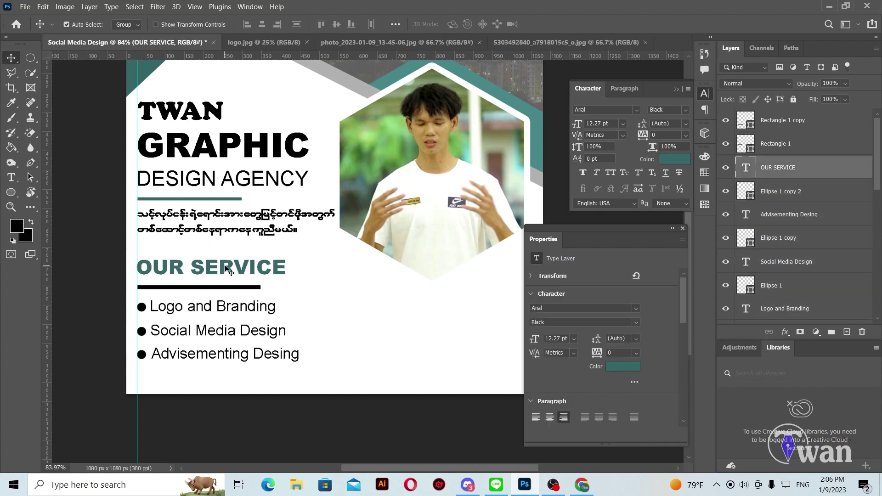
key("Down")
key("Down")
scroll(350, 324, "down", 1)
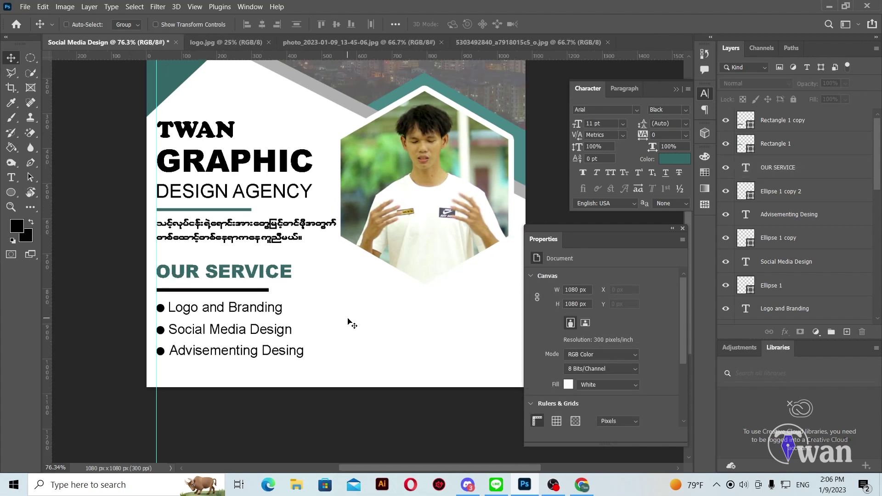
scroll(328, 255, "down", 1)
scroll(309, 315, "down", 1)
Recolour the TWAN heading teal #346667 to match the bands.
left_click(187, 230)
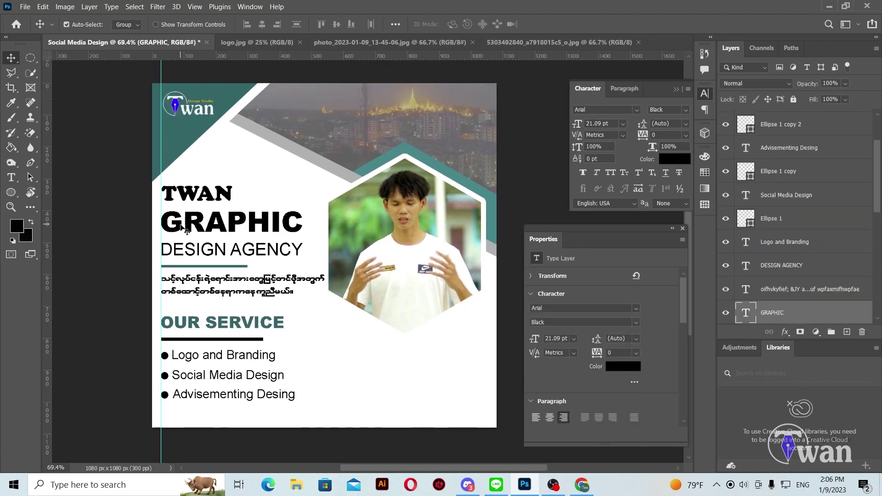
double_click(197, 193)
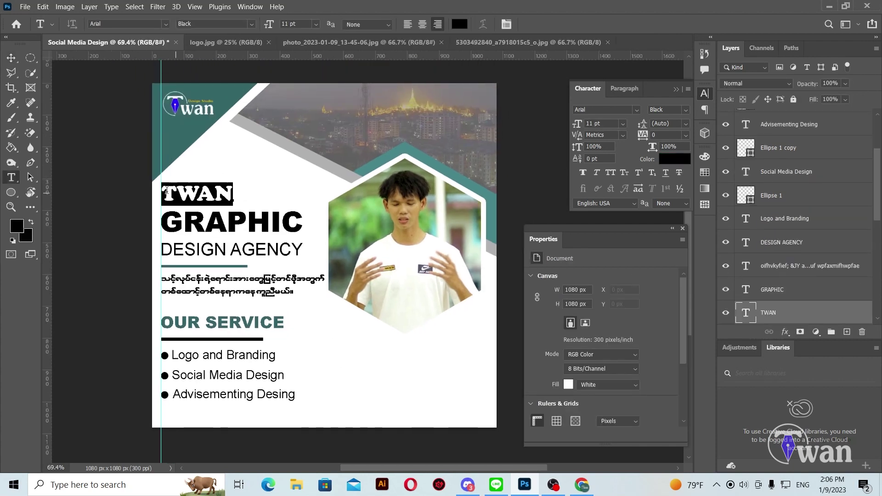
left_click(460, 23)
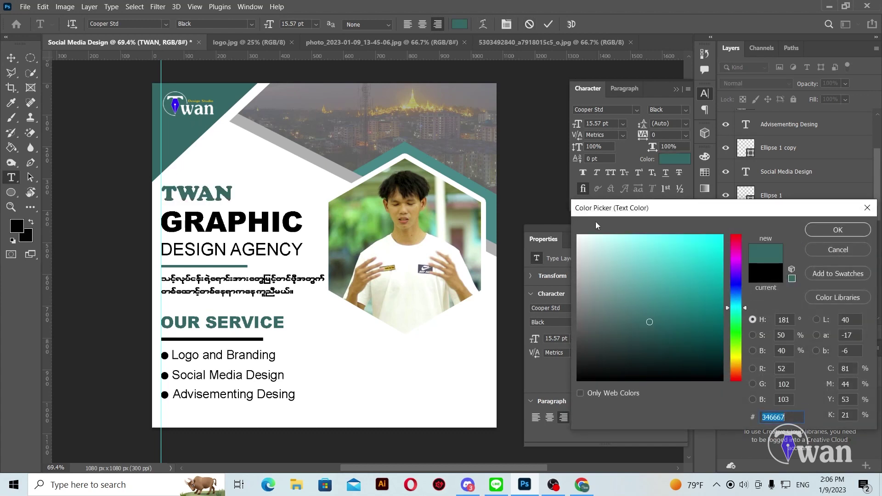
left_click(828, 229)
left_click(548, 24)
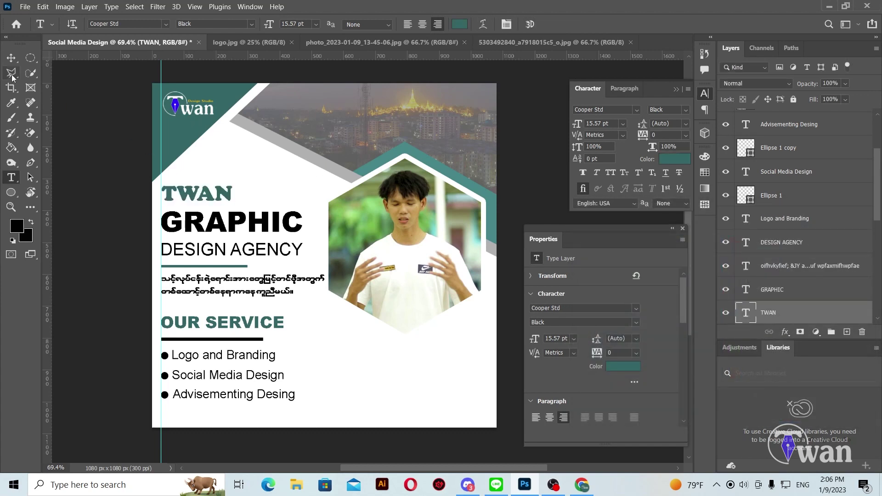
left_click(11, 57)
left_click(264, 170)
scroll(248, 236, "down", 1)
scroll(290, 313, "right", 2)
scroll(289, 312, "down", 1)
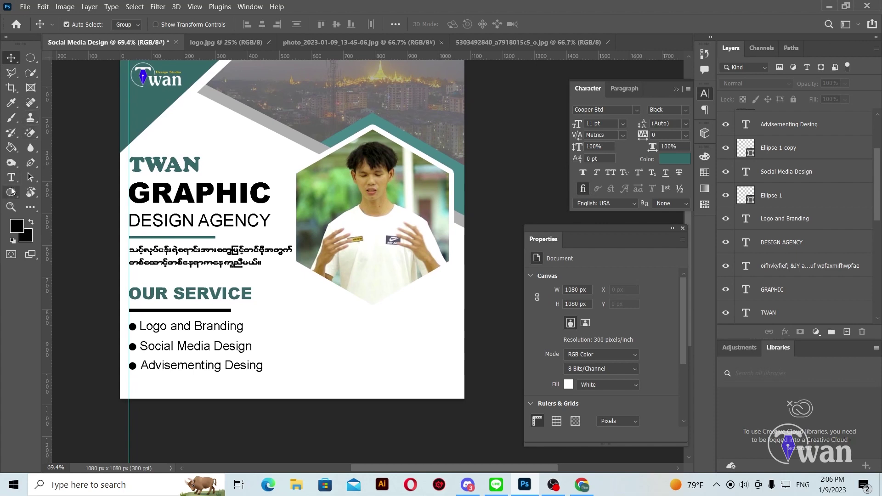
Duplicate the last service line as a Gmail line with the e-mail address, placed bottom right.
left_click_drag(186, 370, 331, 370)
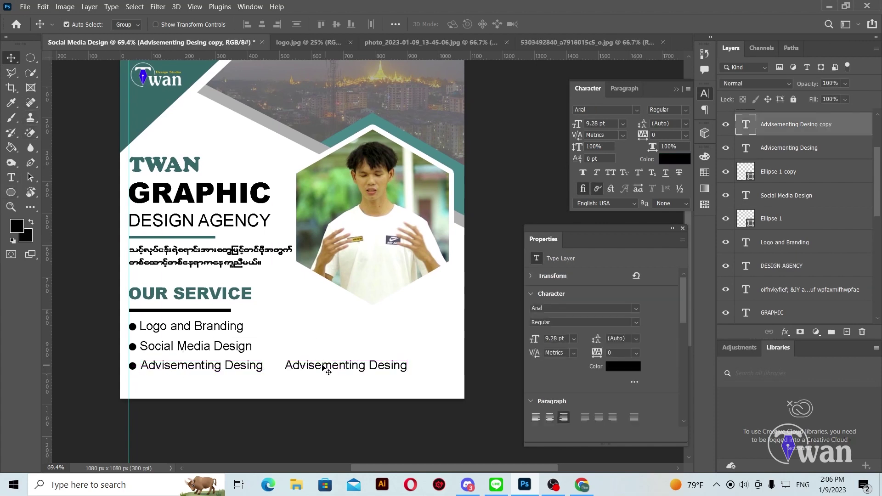
key("t")
triple_click(337, 365)
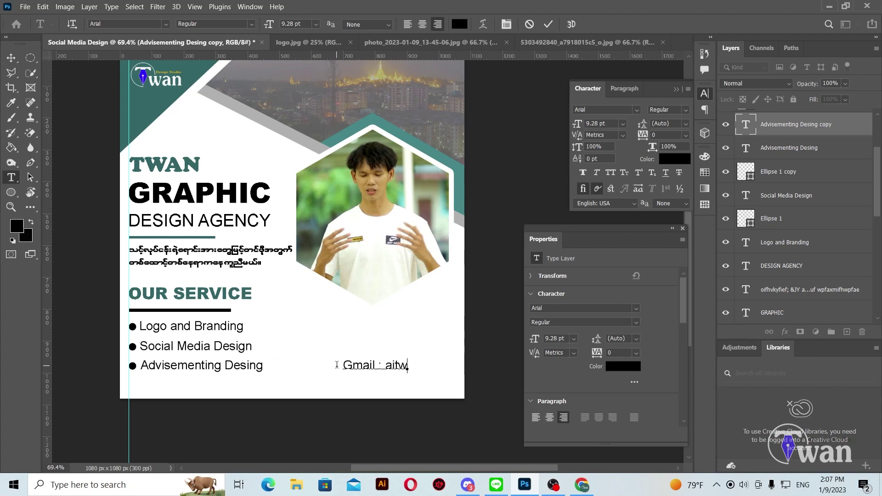
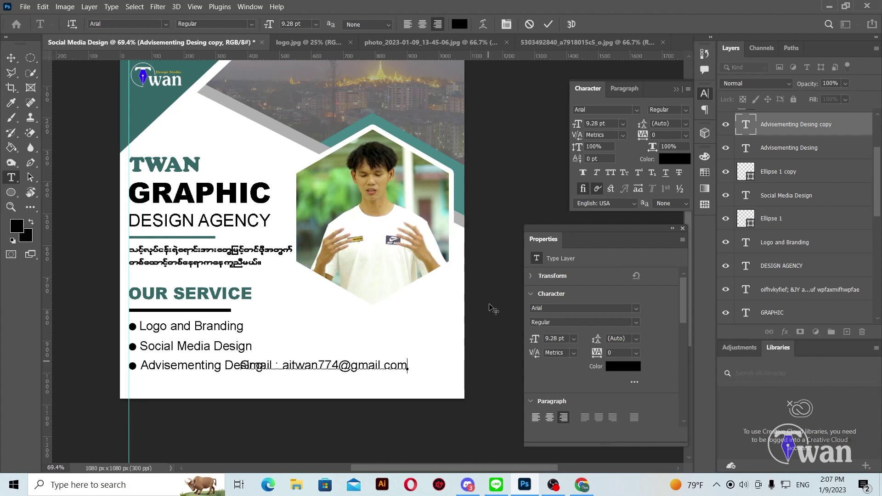
key("ctrl+Return")
key("v")
left_click_drag(320, 366, 374, 376)
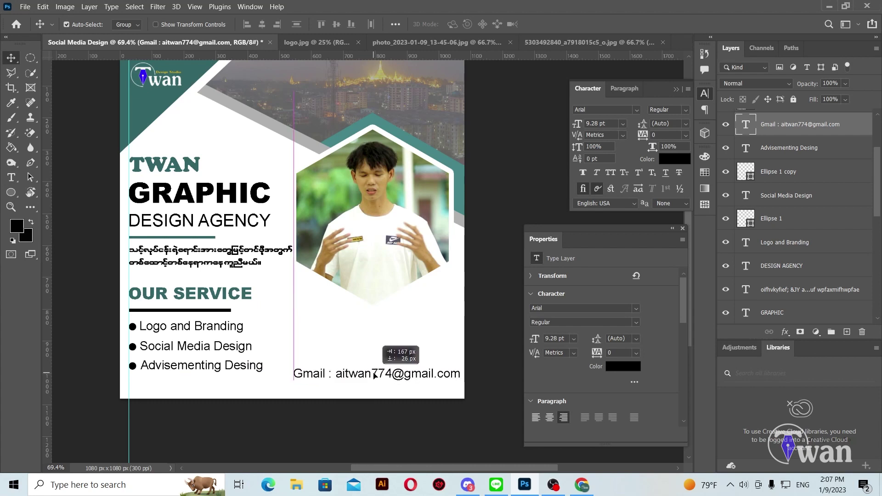
left_click_drag(375, 376, 373, 356)
Retype a copy as the Phone line and line it up with the Gmail line.
double_click(349, 352)
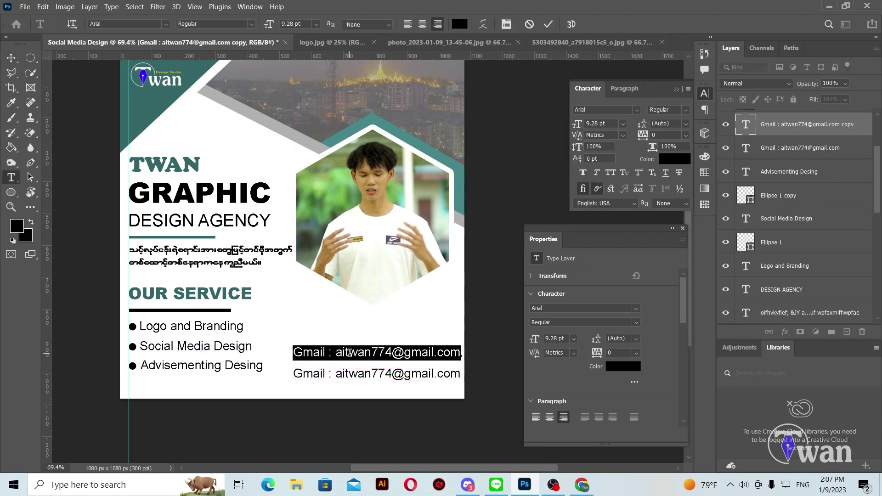
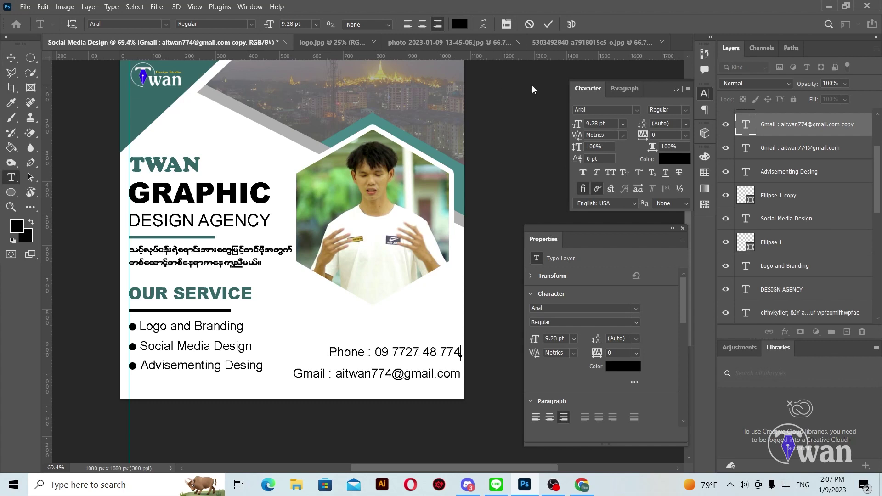
key("ctrl+Return")
key("v")
left_click_drag(347, 355, 346, 355)
left_click_drag(310, 357, 313, 357)
Pad the Gmail label so its colon lines up with the Phone line's colon.
double_click(323, 373)
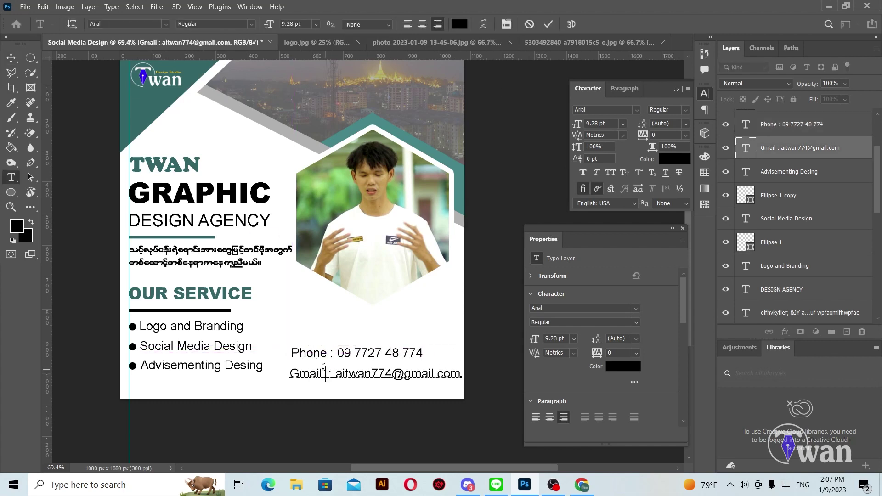
left_click(548, 25)
left_click(344, 356)
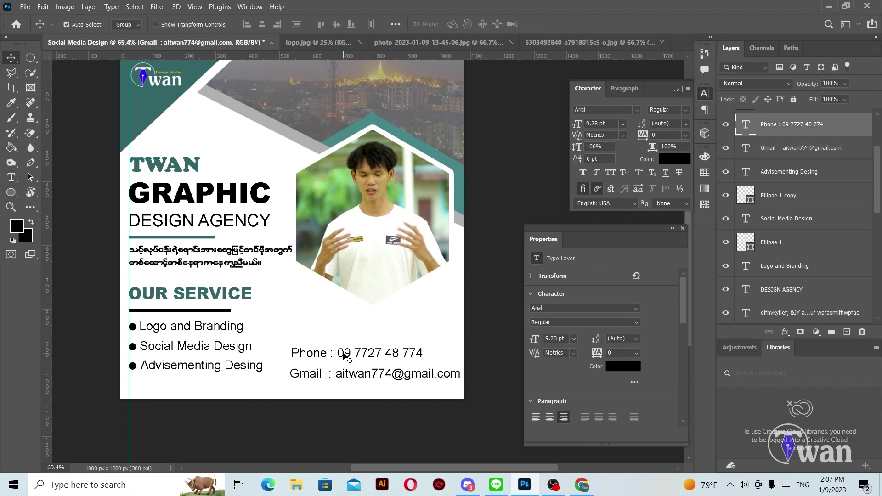
left_click_drag(351, 354, 348, 353)
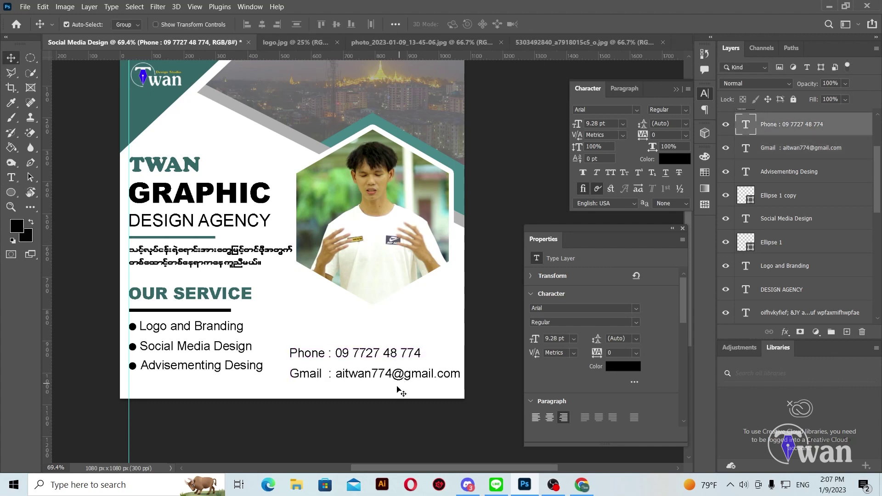
left_click_drag(398, 391, 343, 335)
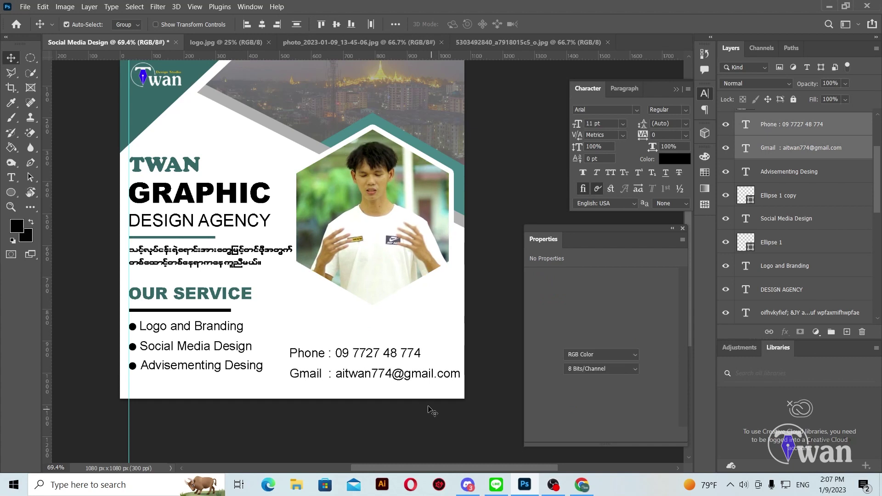
left_click(379, 363)
left_click(379, 356)
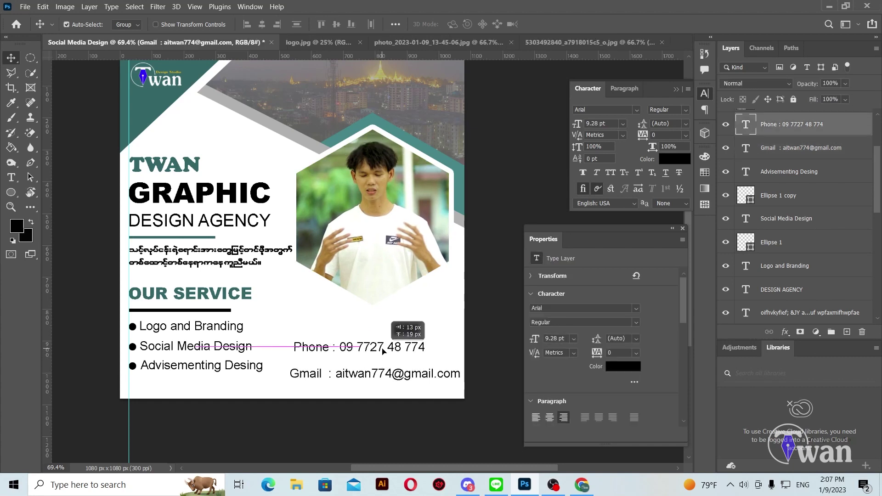
left_click(373, 372)
left_click(376, 347, "shift")
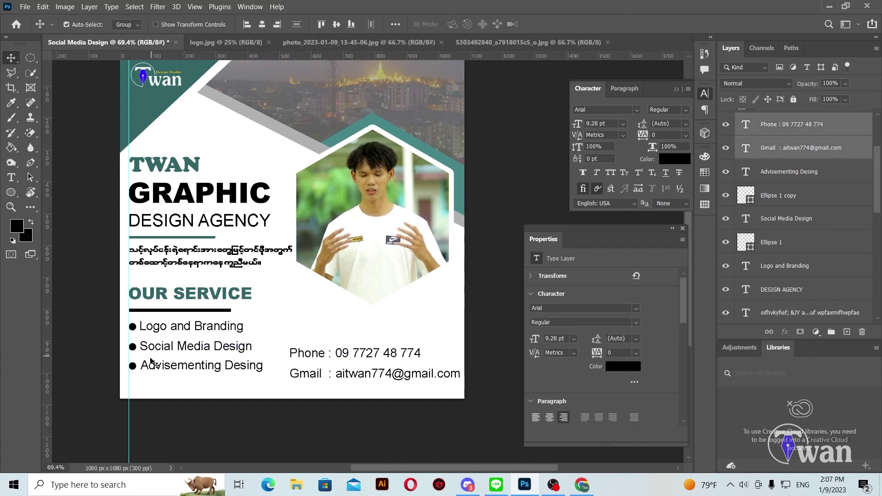
Select the services lines and bullet dots and shift the block slightly down.
left_click_drag(129, 329, 138, 370)
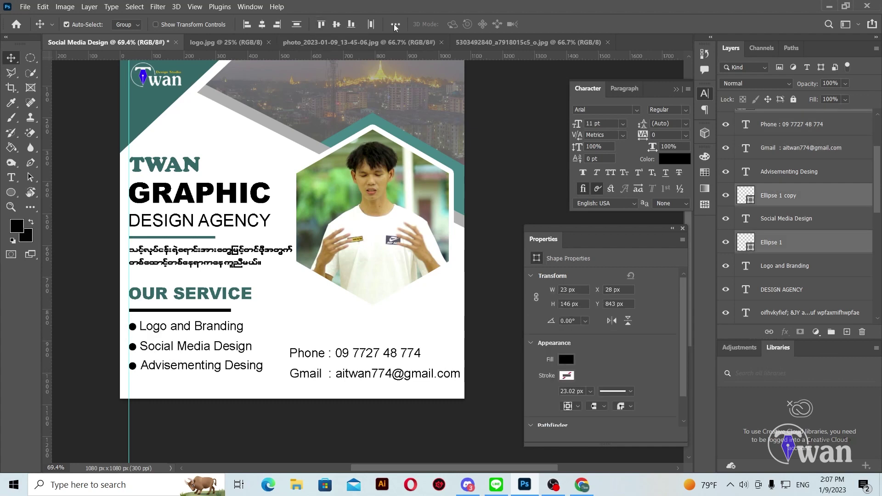
left_click_drag(196, 381, 188, 325)
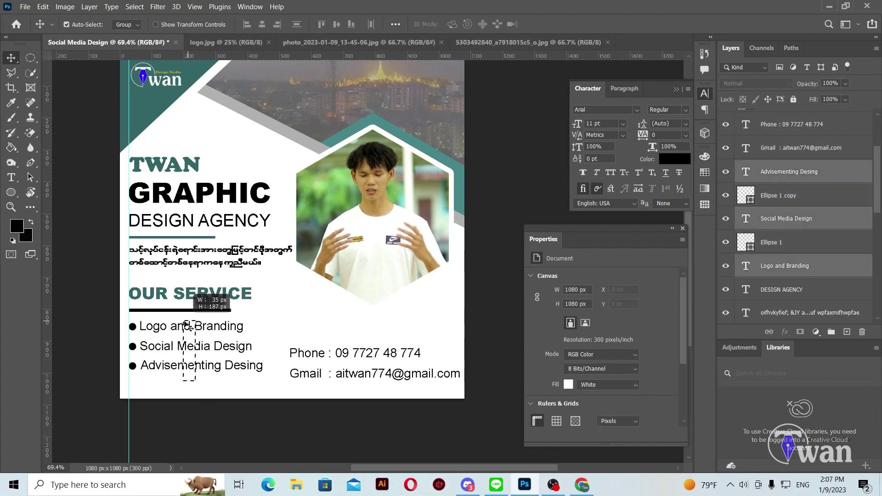
left_click(395, 24)
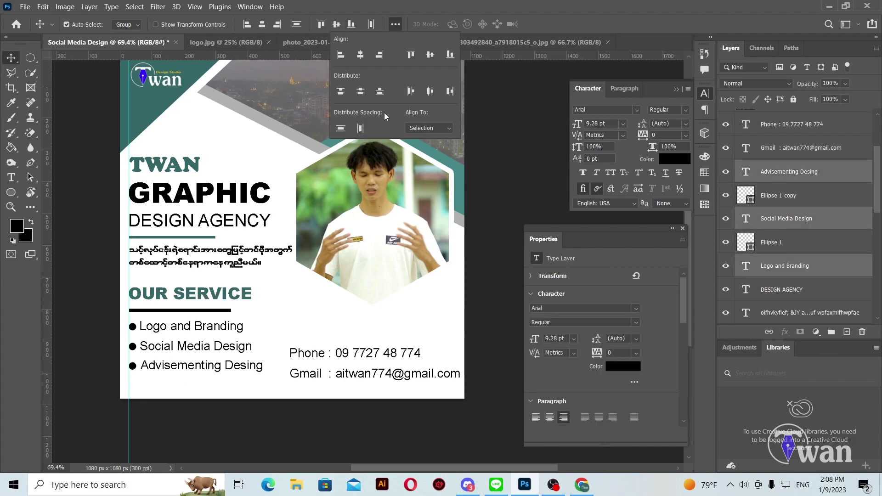
left_click(115, 334)
mouse_move(124, 287)
left_mouse_down()
mouse_move(237, 362)
mouse_move(228, 380)
left_mouse_up()
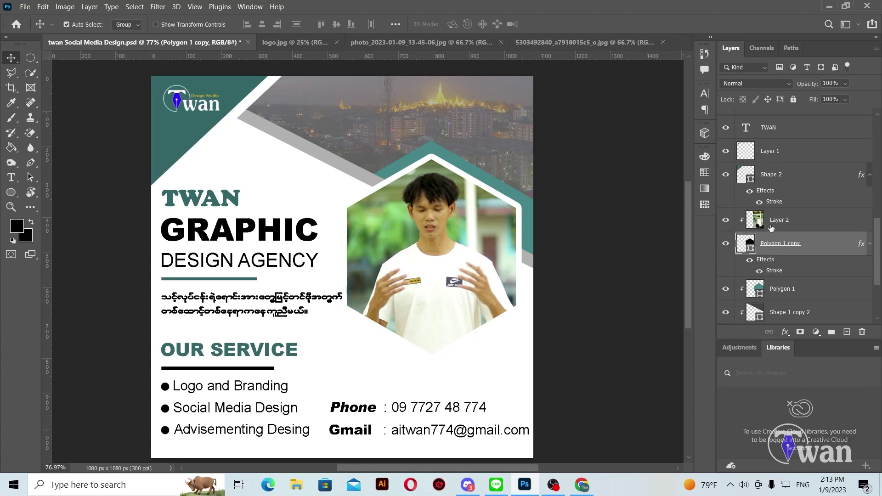
Check the hexagon portrait's visibility and review both band shape colours, leaving them unchanged.
left_click(726, 220)
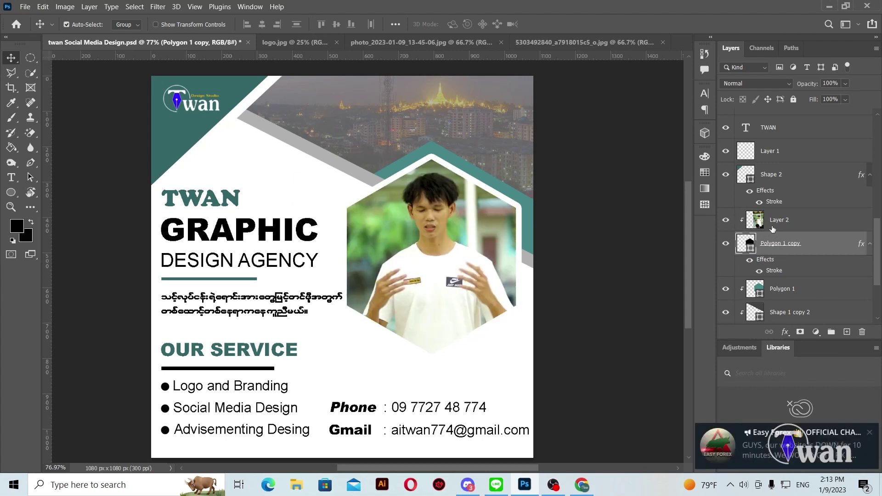
left_click(781, 312)
scroll(770, 275, "down", 1)
scroll(770, 257, "down", 1)
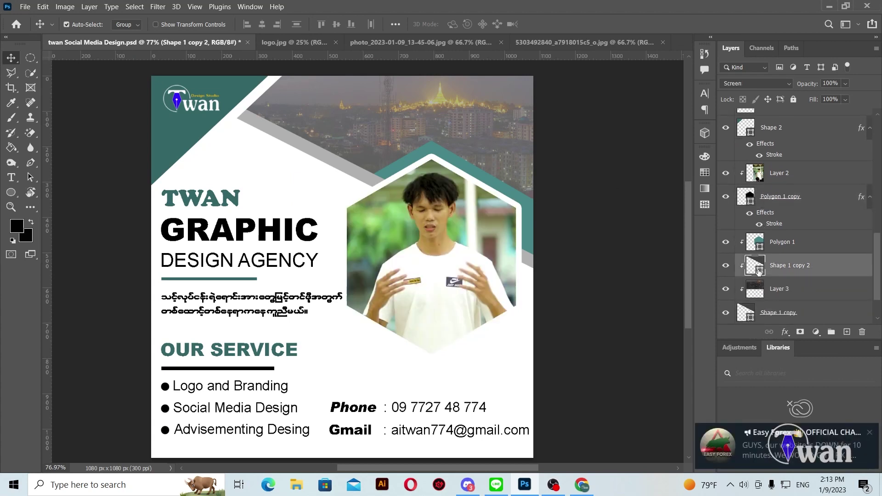
double_click(759, 271)
left_click(838, 229)
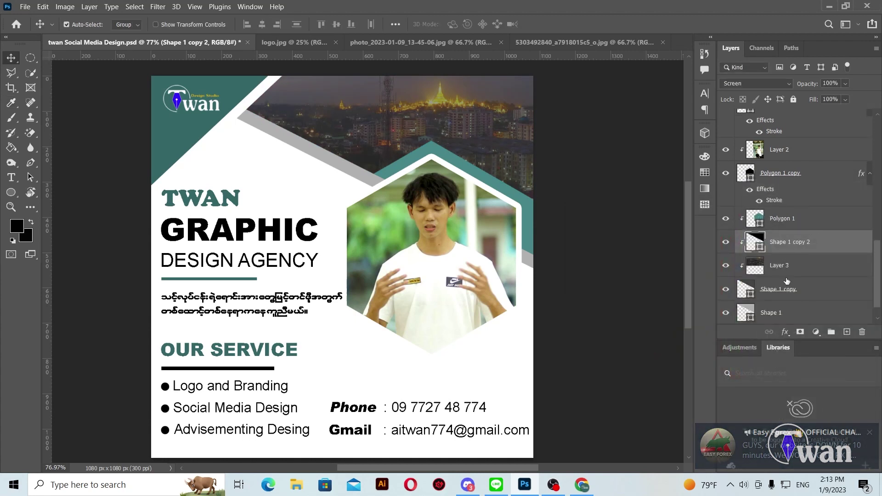
double_click(746, 289)
left_click(854, 235)
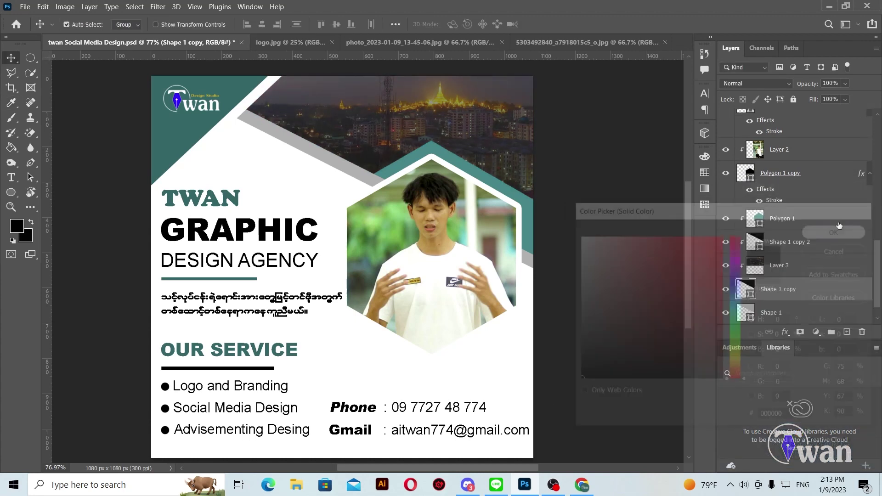
Lower the city photo Layer 3 to 69% opacity, then select the Phone and Gmail lines.
left_click(780, 266)
left_click_drag(809, 84, 810, 84)
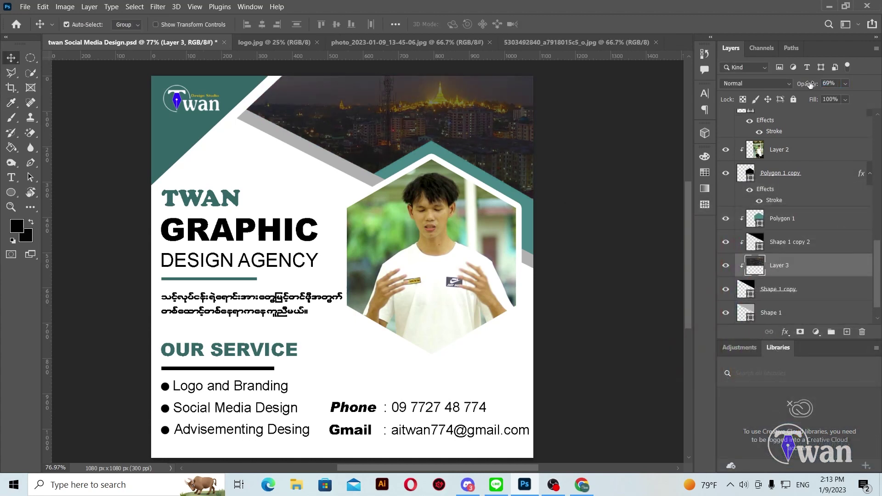
left_click(603, 229)
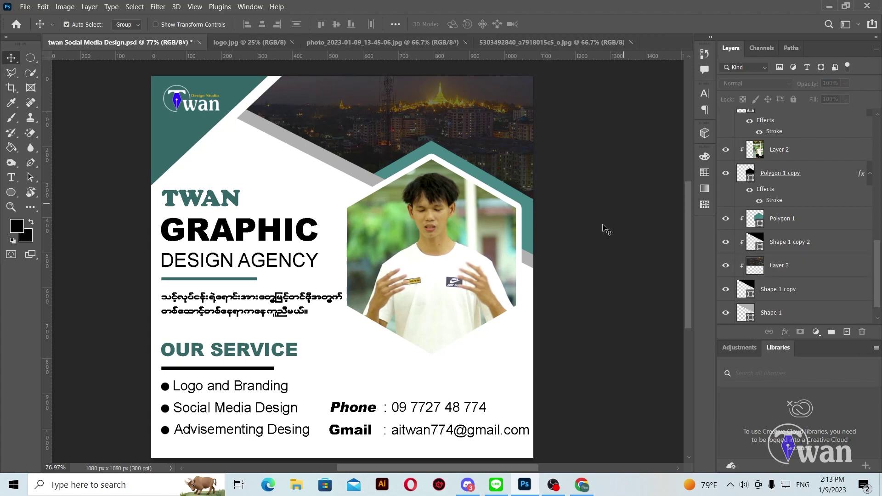
left_click(425, 410)
left_click(441, 431, "shift")
Right-align the Phone and Gmail lines, scale them to about 95%, and raise them beside the services.
left_click(277, 24)
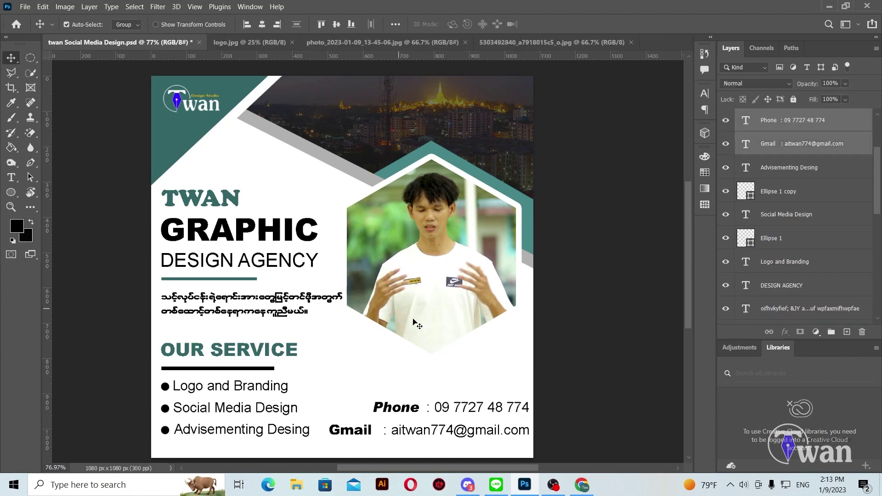
key("ctrl+t")
left_click_drag(529, 400, 493, 416)
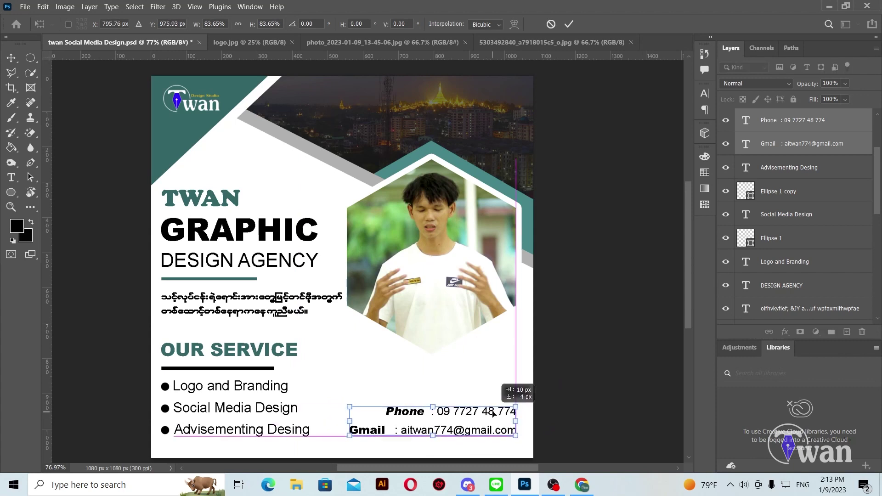
key("Up")
key("Up")
key("Up")
left_click_drag(493, 415, 464, 398)
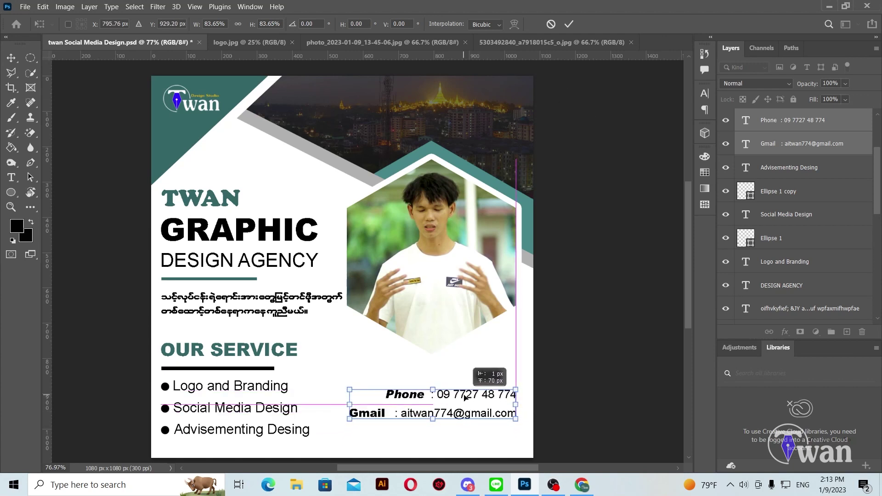
left_click(568, 24)
left_click(571, 339)
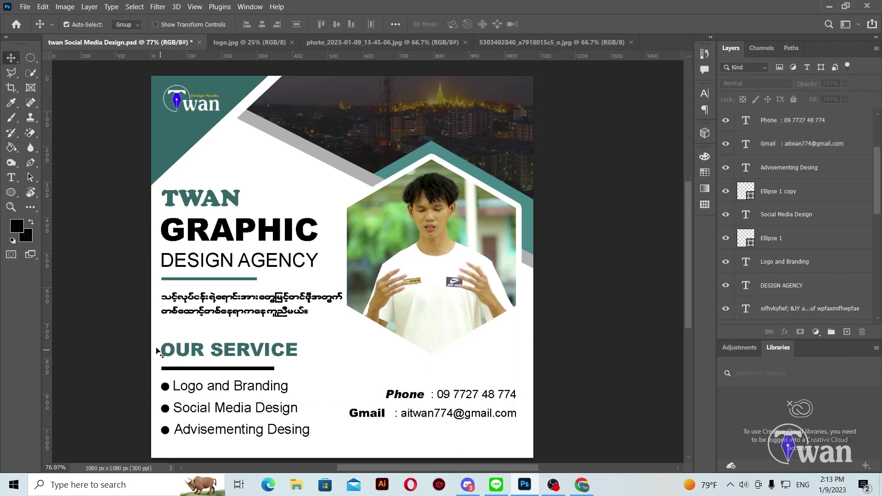
Scale the Burmese tagline down to about 92%.
left_click_drag(159, 352, 239, 423)
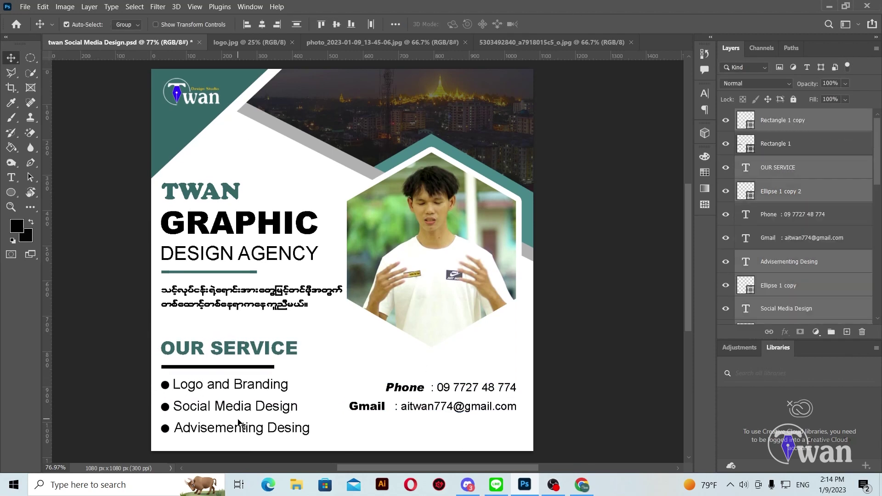
left_click(432, 299)
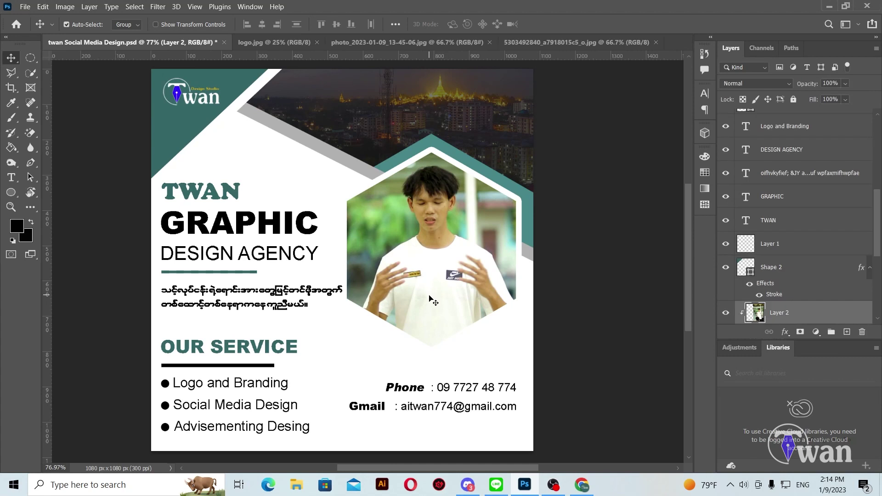
key("ctrl+t")
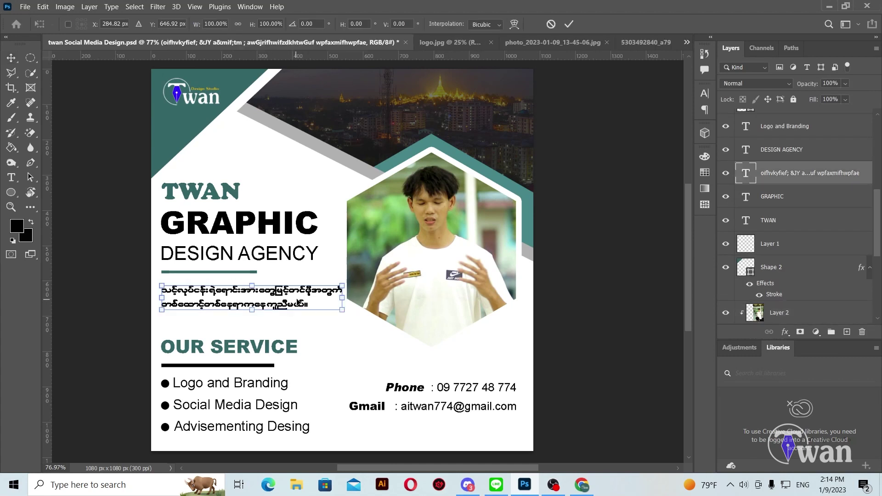
left_click_drag(341, 285, 293, 294)
left_click(568, 24)
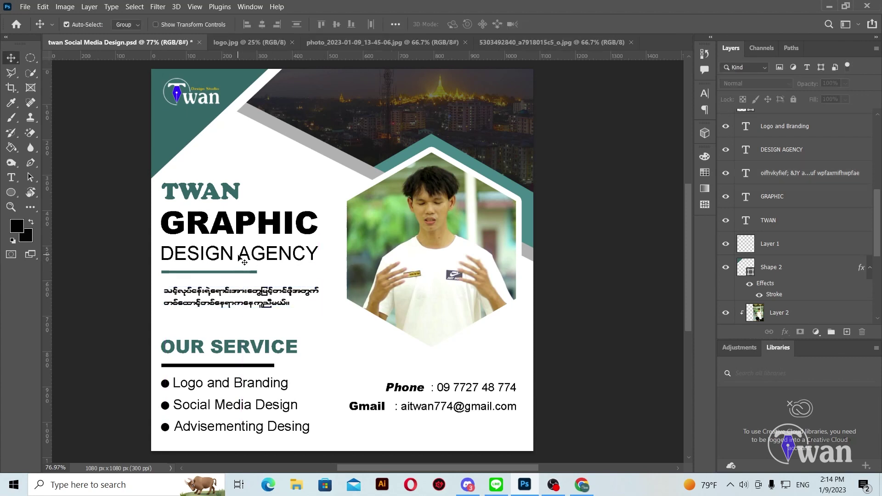
Move the DESIGN AGENCY heading block slightly down.
left_click(232, 271)
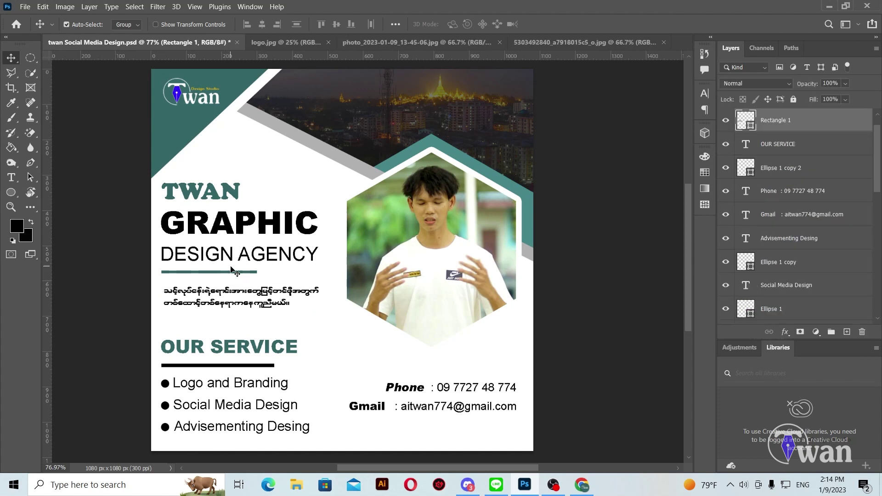
left_click_drag(226, 232, 228, 235)
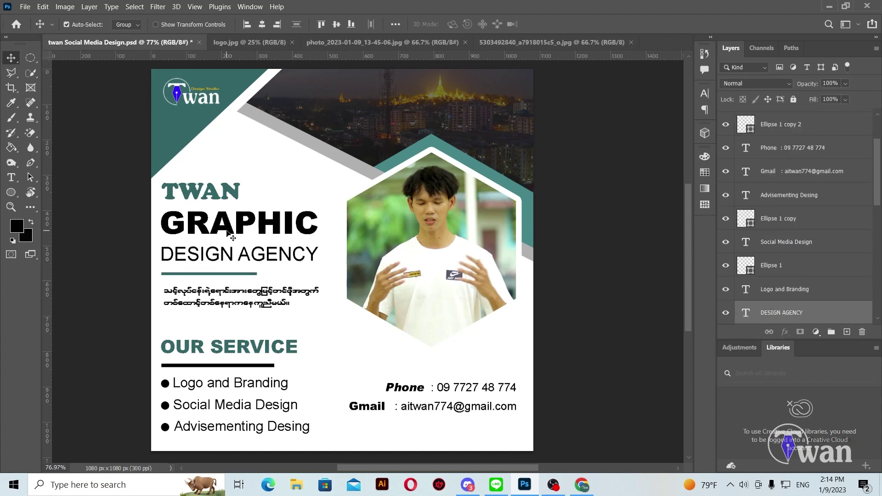
left_click(196, 197)
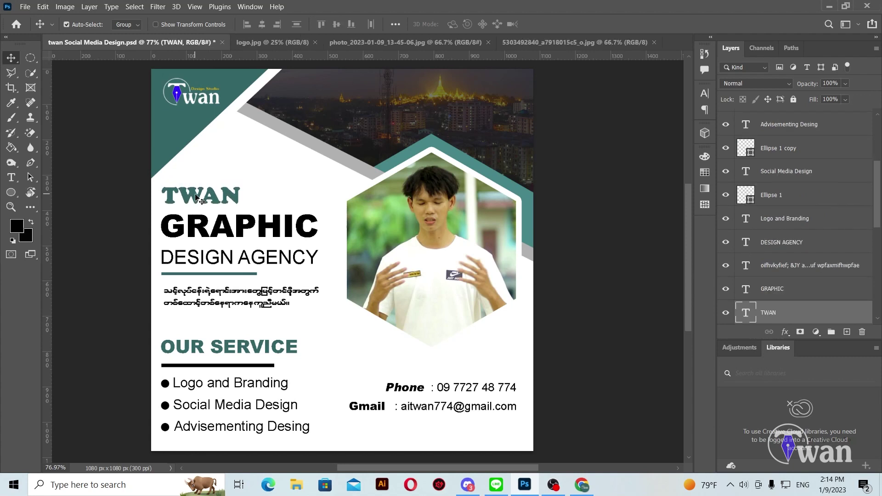
left_click(415, 250)
Scale the person's photo to about 111% and shift it slightly within the hexagon.
key("ctrl+t")
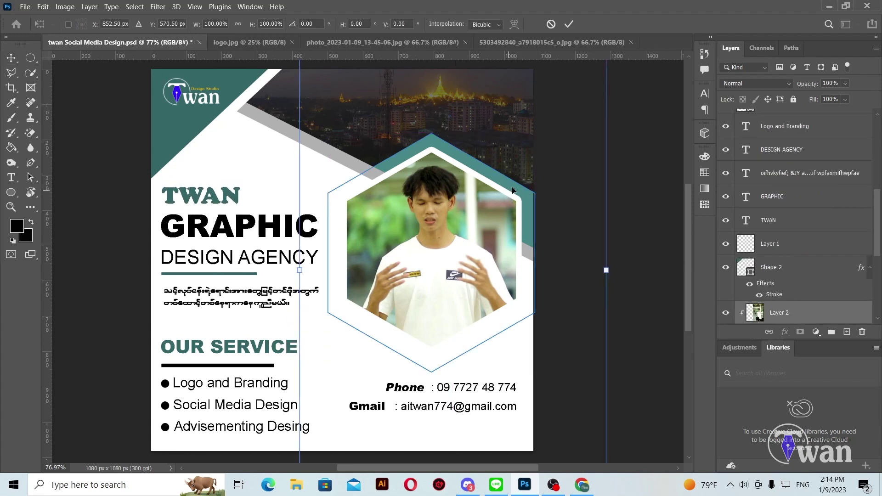
scroll(789, 290, "down", 1)
scroll(789, 289, "down", 2)
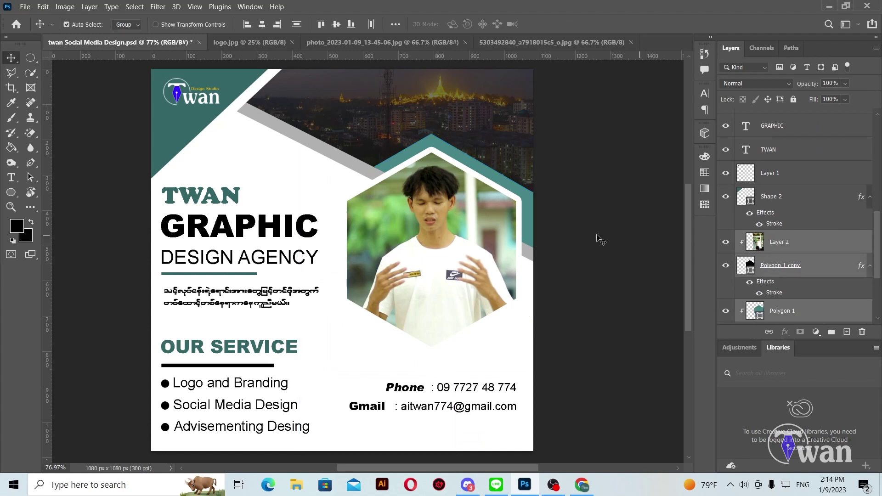
scroll(330, 415, "down", 3)
left_click_drag(314, 442, 299, 460)
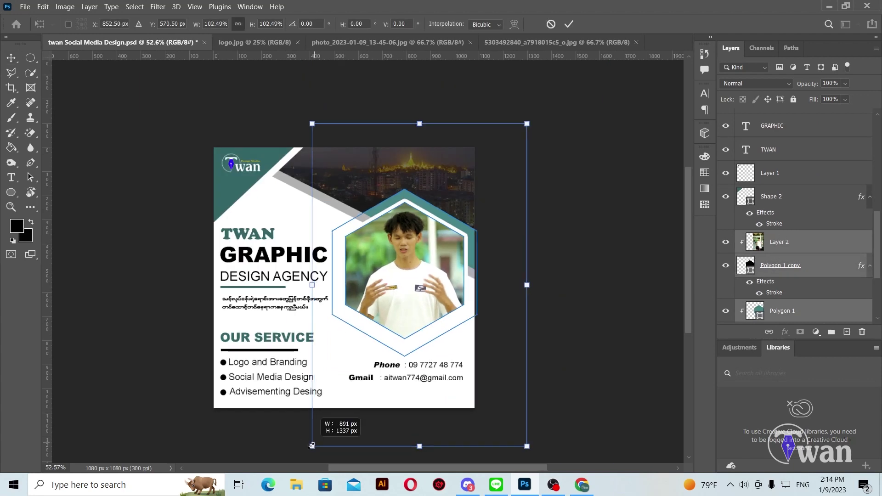
left_click_drag(424, 306, 419, 305)
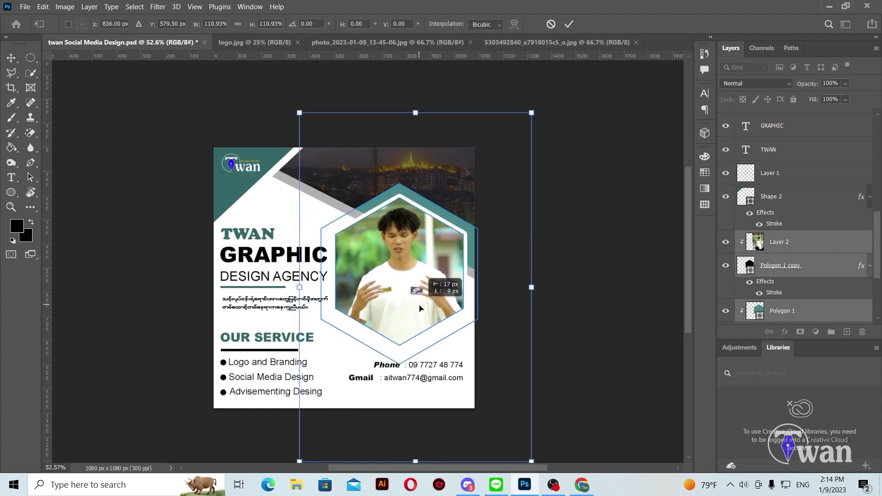
left_click(569, 24)
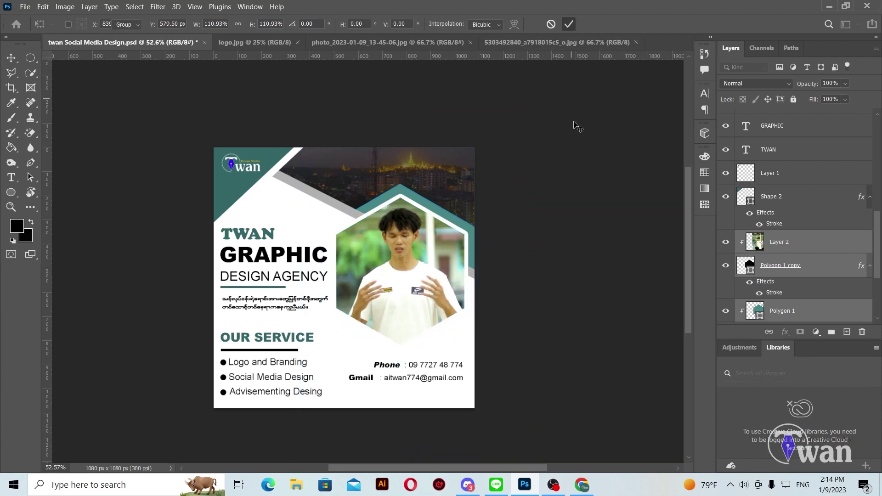
left_click(577, 125)
Check the photo and hexagon layers, ending with the hexagon frame layer selected.
left_click(309, 209)
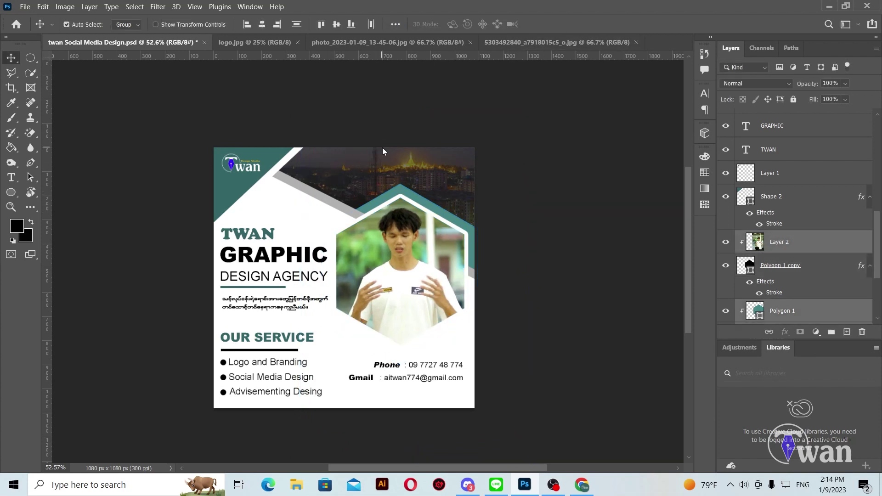
left_click_drag(583, 222, 443, 151)
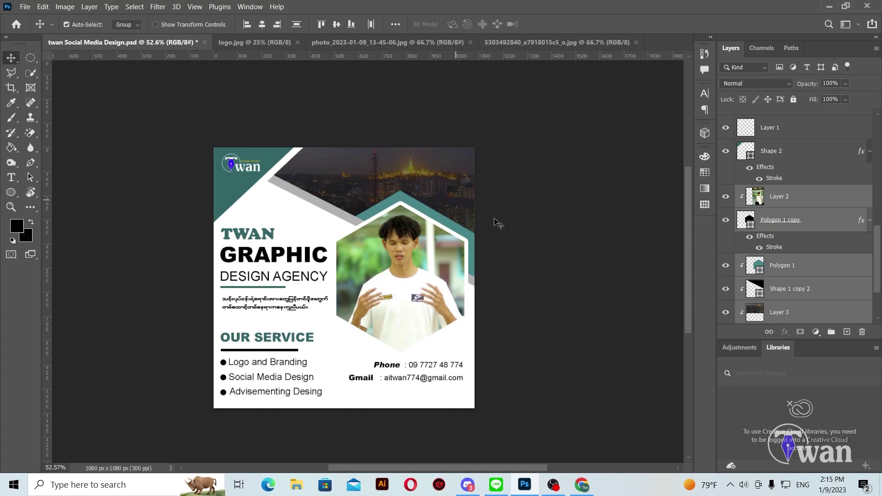
scroll(379, 267, "up", 2)
left_click(379, 269)
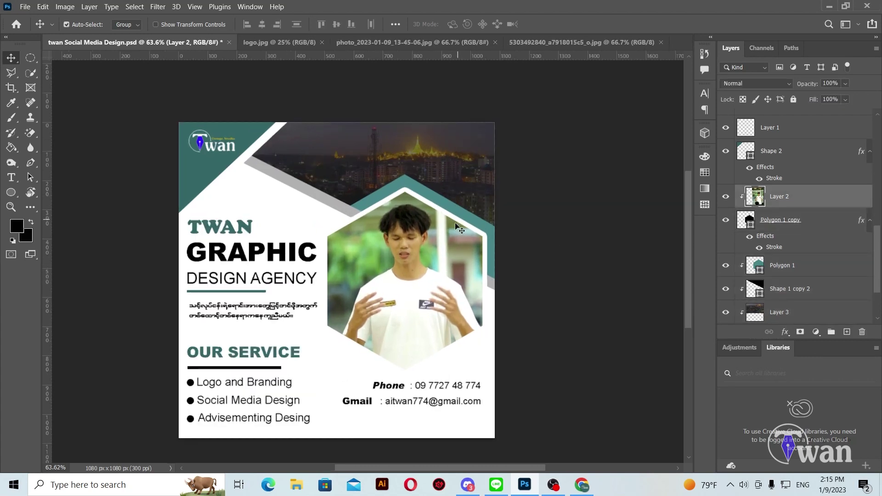
left_click(784, 220)
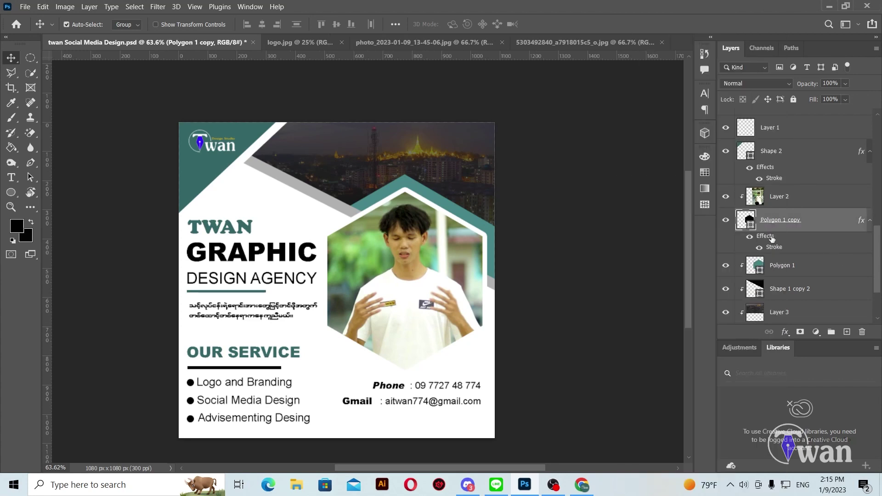
Add a size 27 Drop Shadow to the Polygon 1 copy hexagon.
double_click(772, 237)
left_click(463, 386)
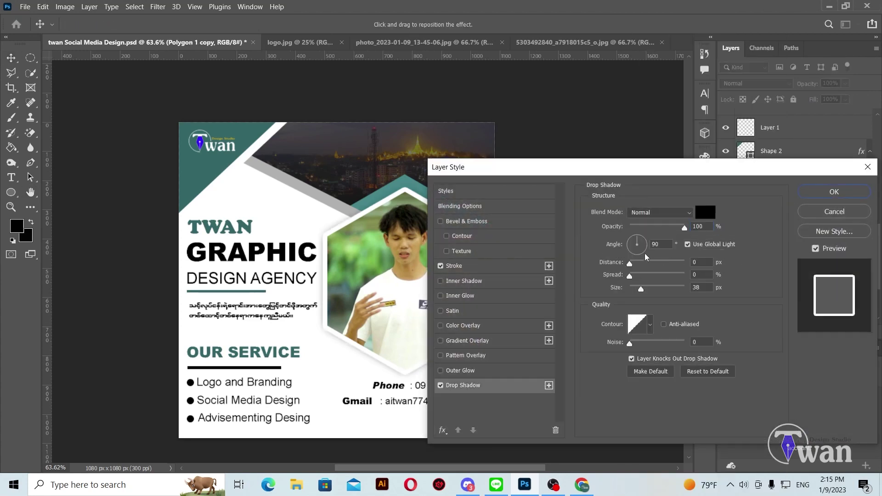
left_click_drag(641, 289, 639, 288)
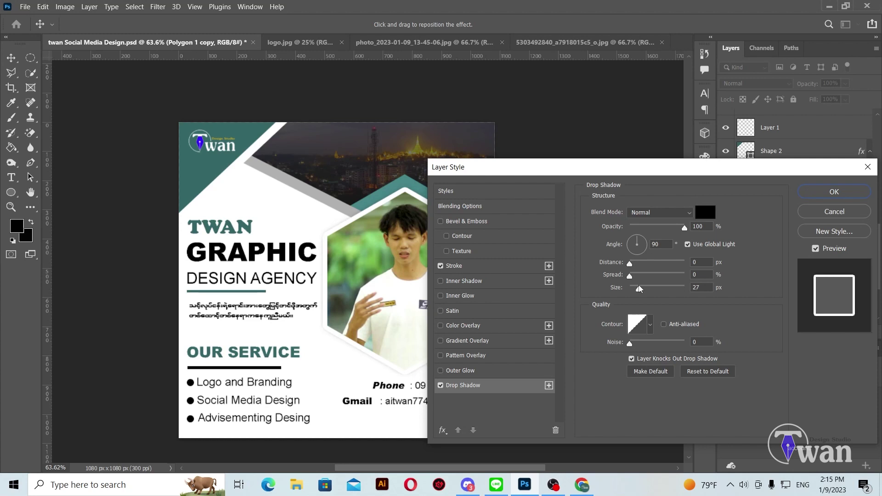
left_click(834, 192)
left_click(458, 268)
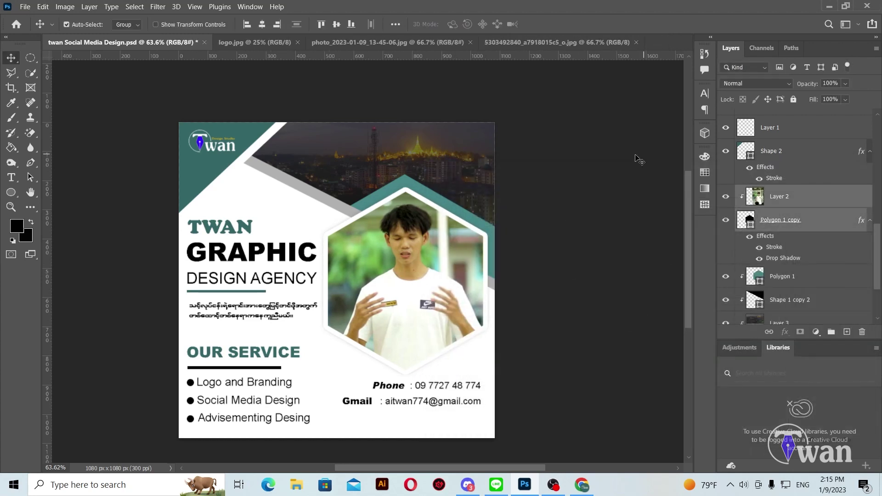
left_click(588, 216)
Select the Phone and Gmail lines and drag them about 17 px lower.
left_click(437, 386)
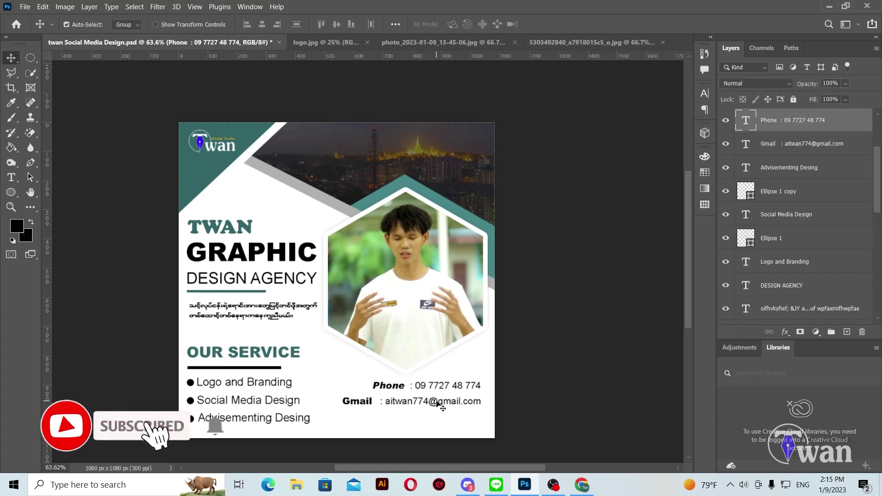
left_click(439, 403, "shift")
left_click_drag(439, 403, 439, 411)
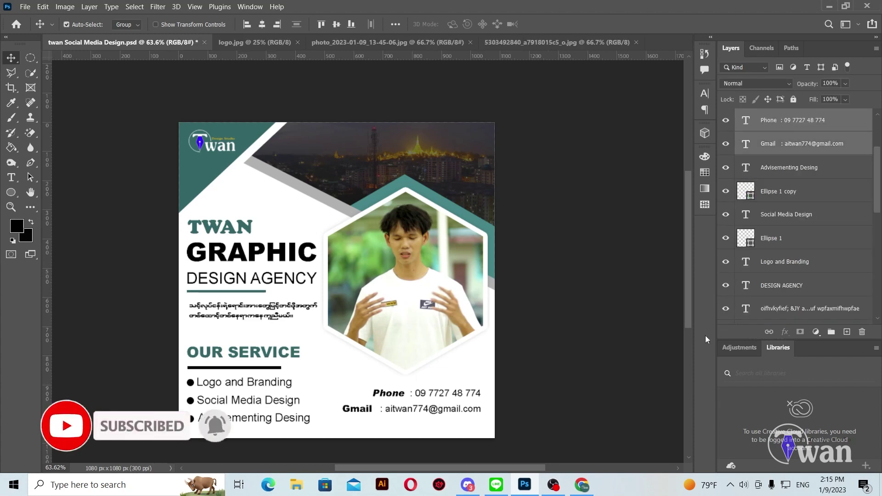
left_click(620, 297)
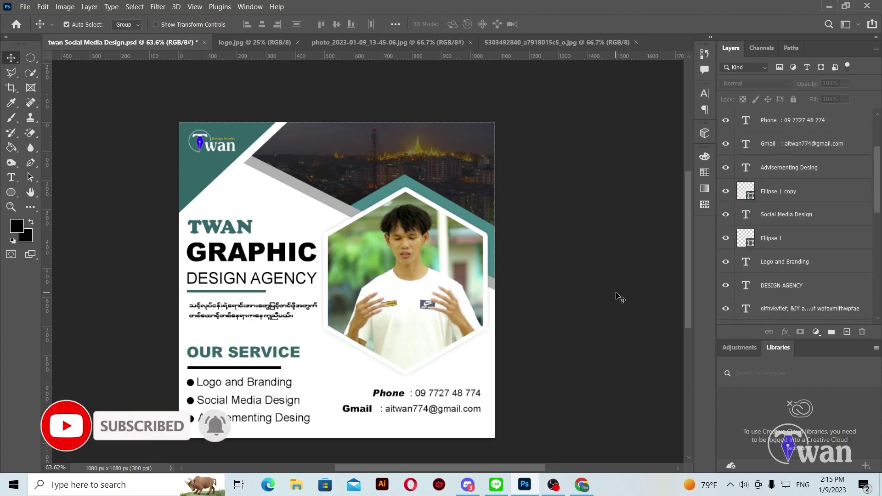